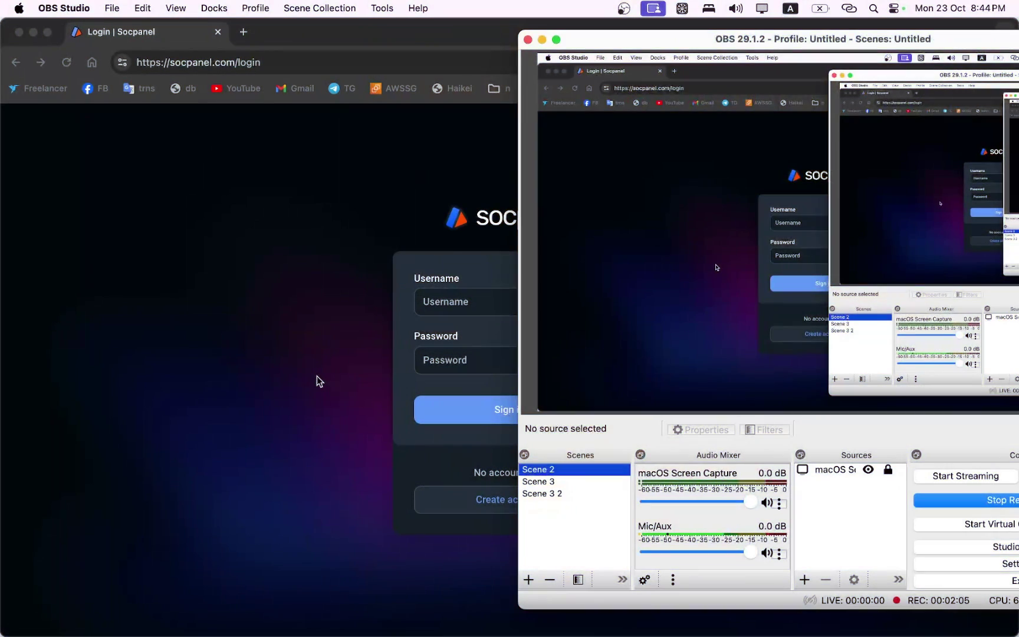
pyautogui.click(317, 376)
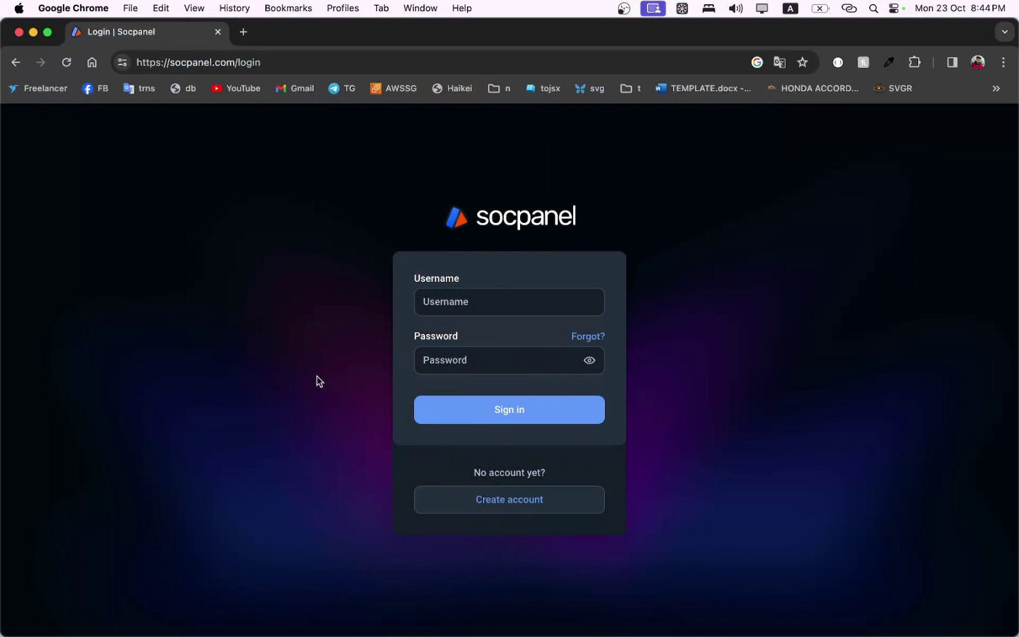
pyautogui.click(533, 515)
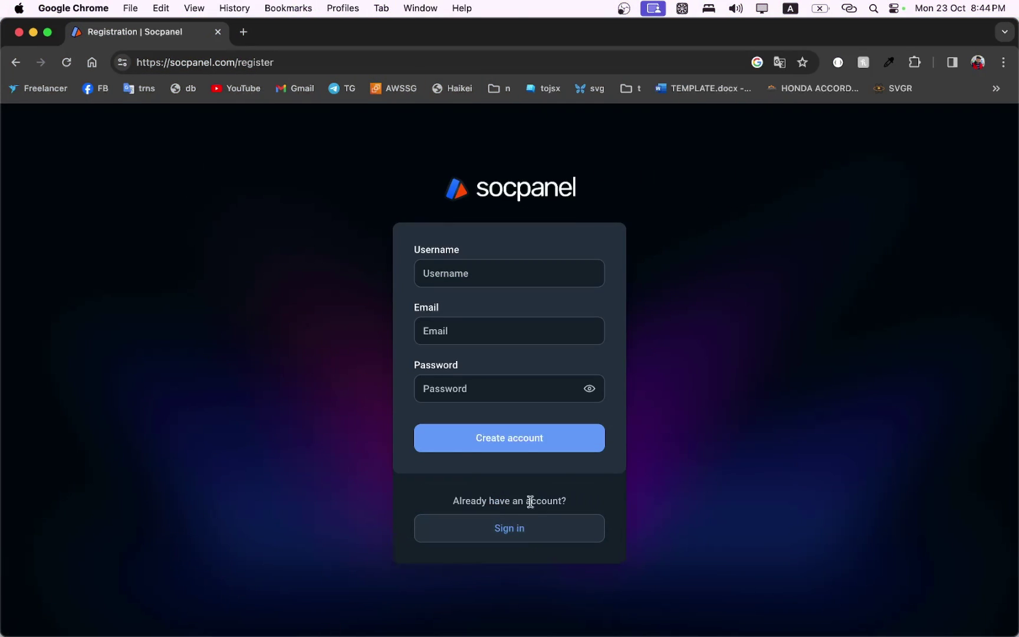
pyautogui.click(494, 281)
pyautogui.click(482, 330)
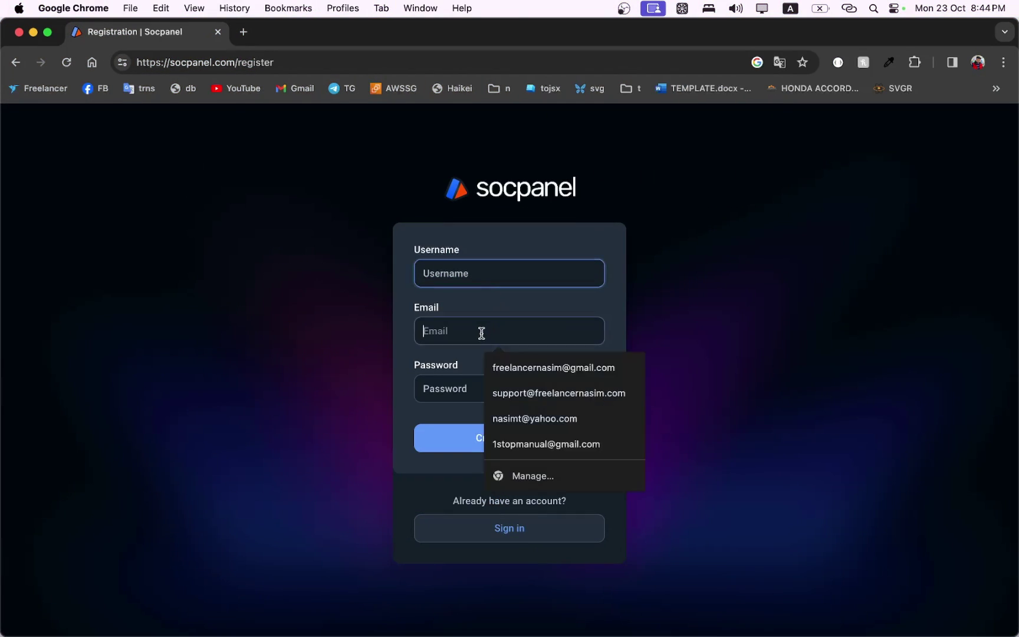
pyautogui.click(439, 387)
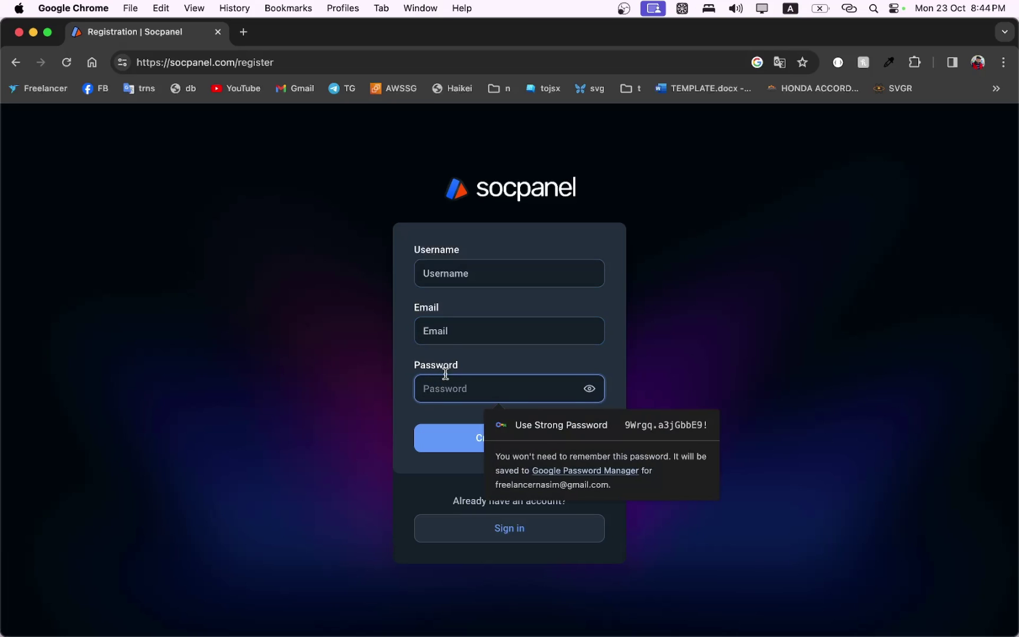
pyautogui.click(466, 270)
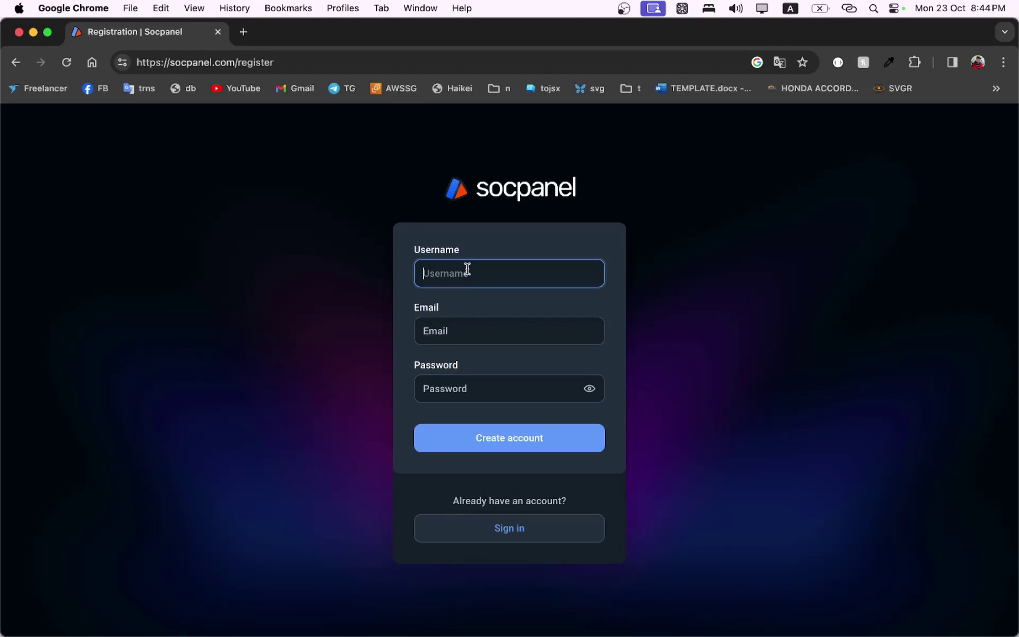
pyautogui.write('freelancernasim')
# Fill in the saved e-mail and a password, submit the registration, and save the login in Chrome.
pyautogui.click(460, 338)
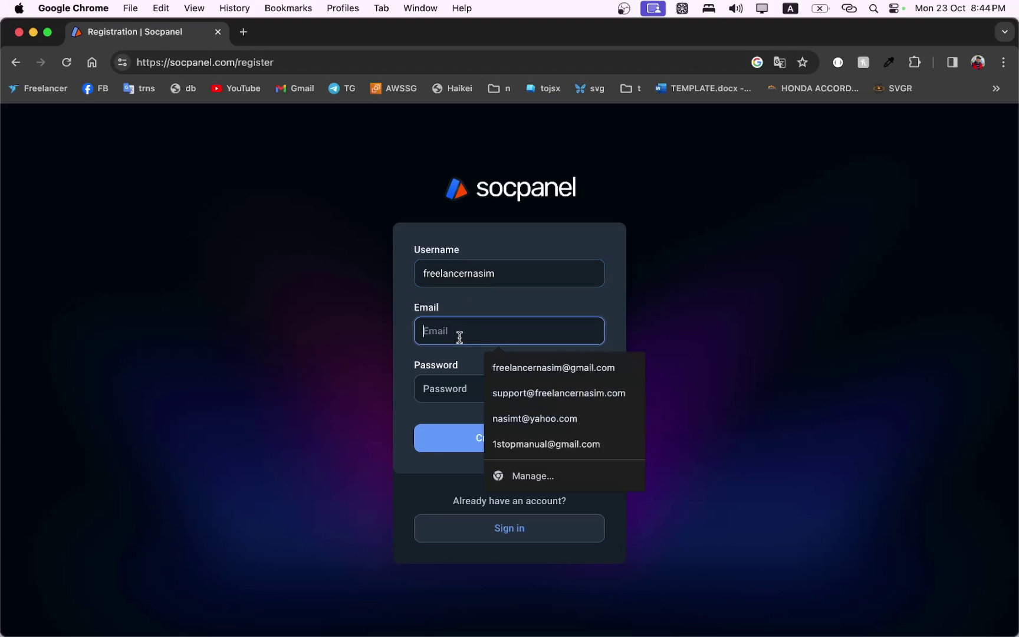
pyautogui.click(513, 364)
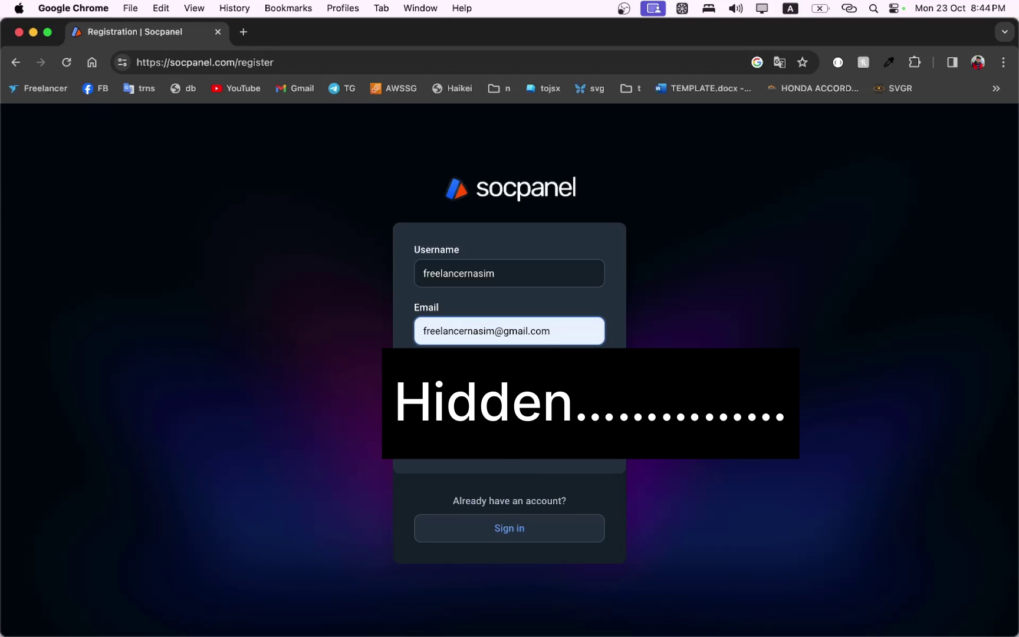
pyautogui.press('Tab')
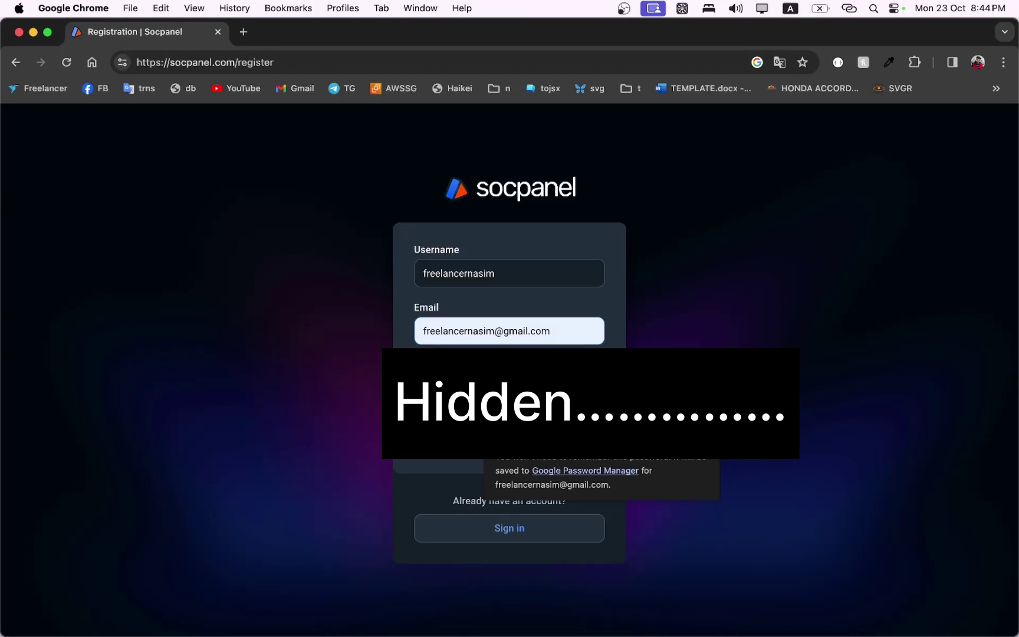
pyautogui.press('Return')
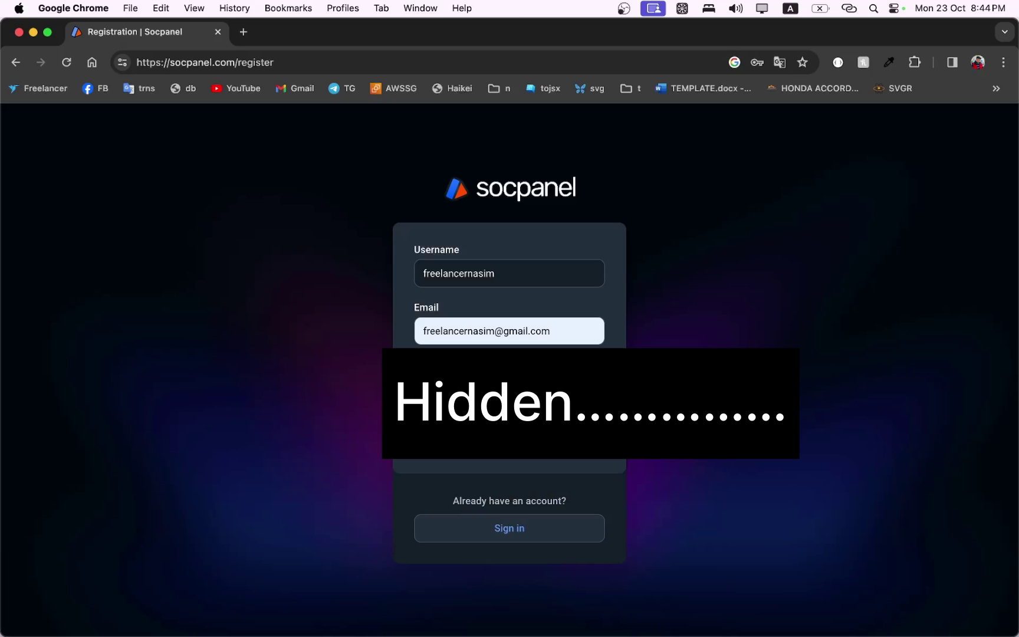
pyautogui.press('Tab')
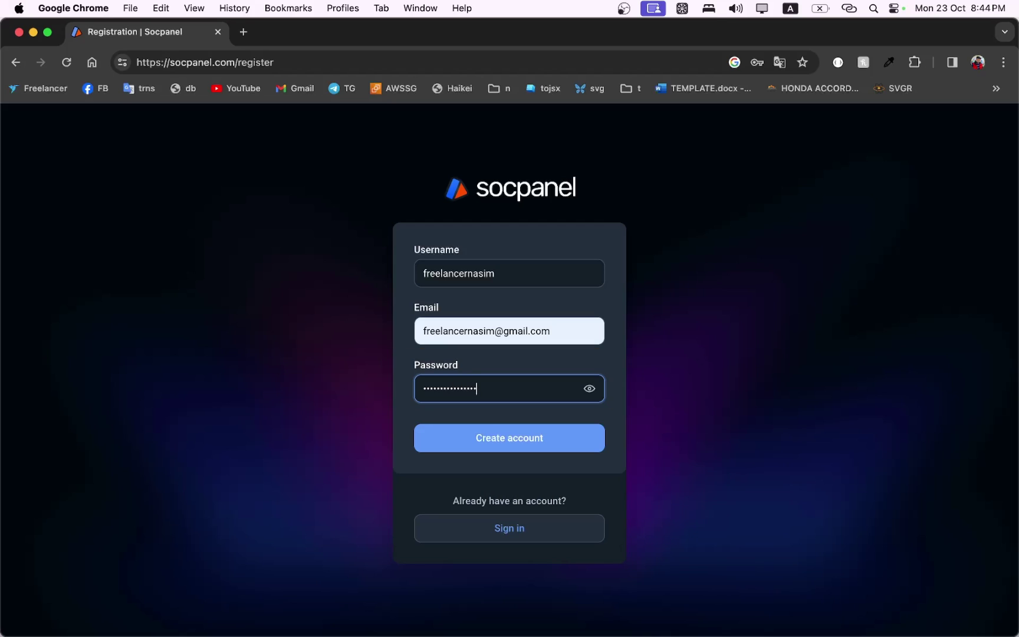
pyautogui.click(504, 442)
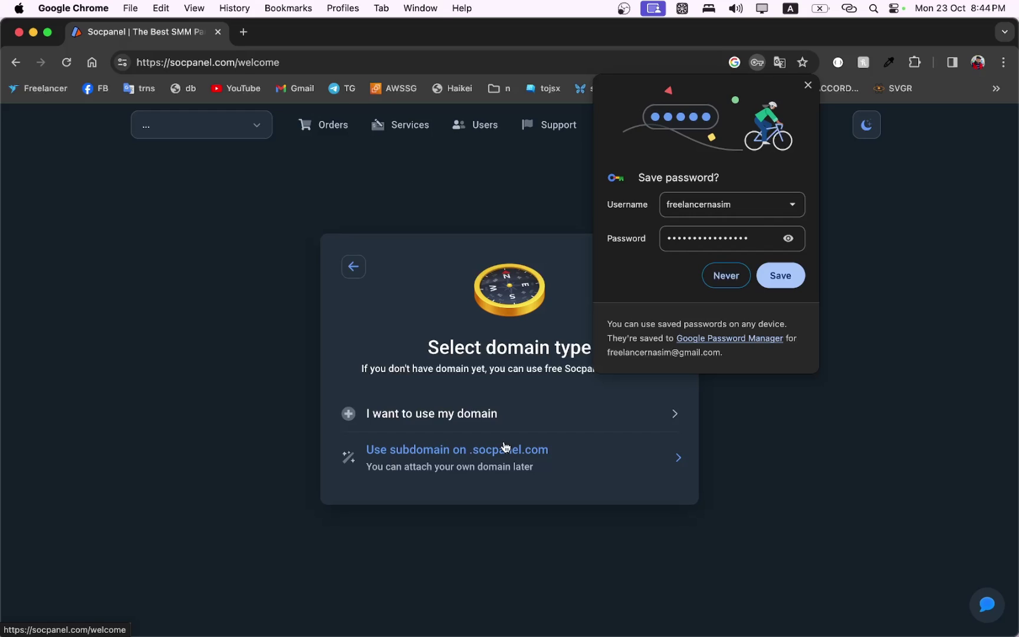
pyautogui.click(794, 275)
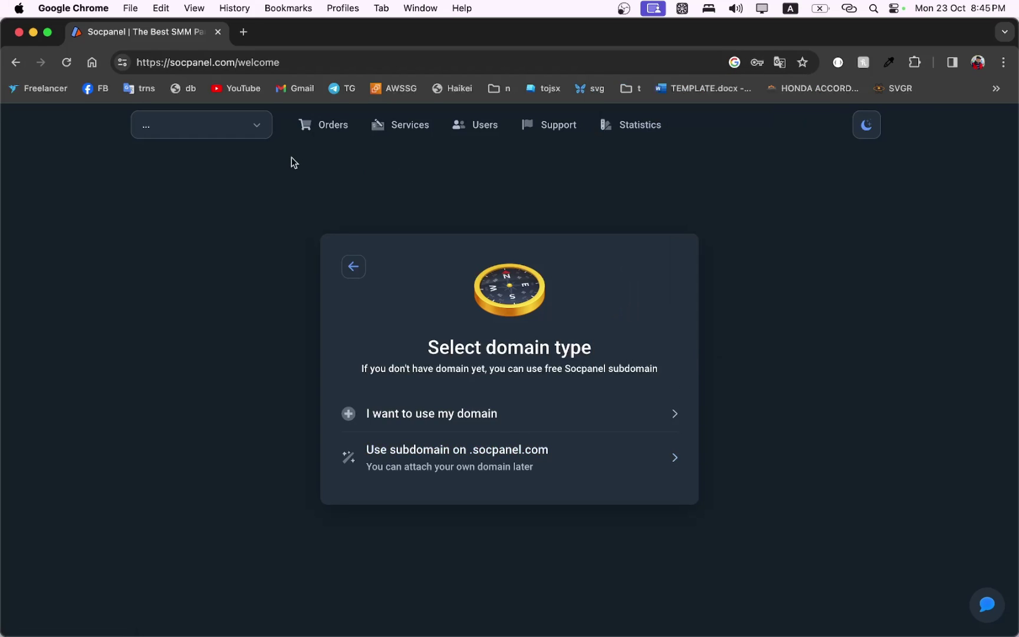
# Load Gmail in a new tab and expand the full list of mail labels.
pyautogui.click(244, 32)
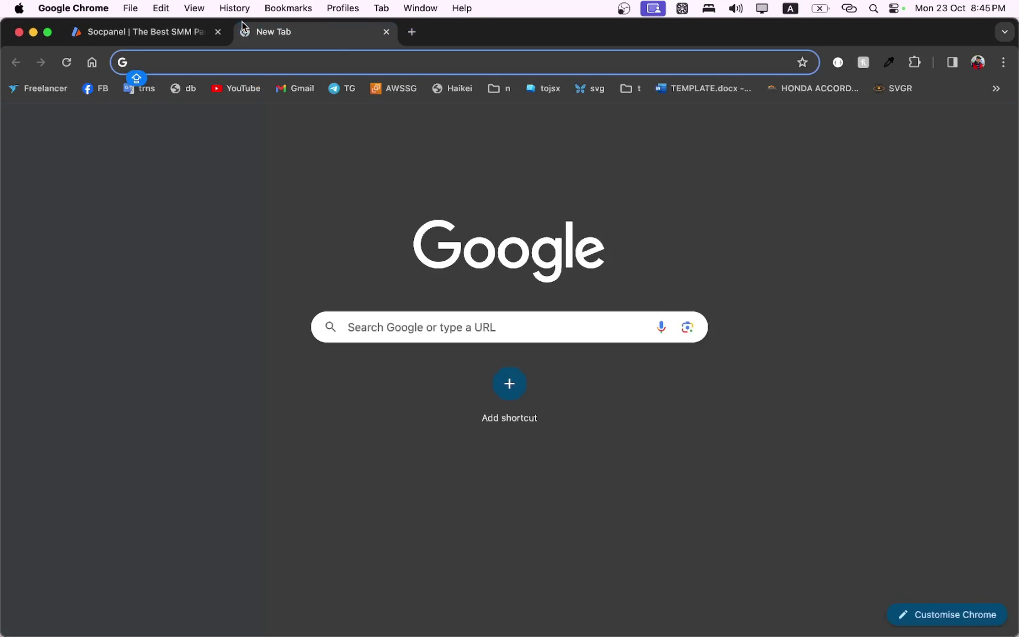
pyautogui.write('GM')
pyautogui.press('Return')
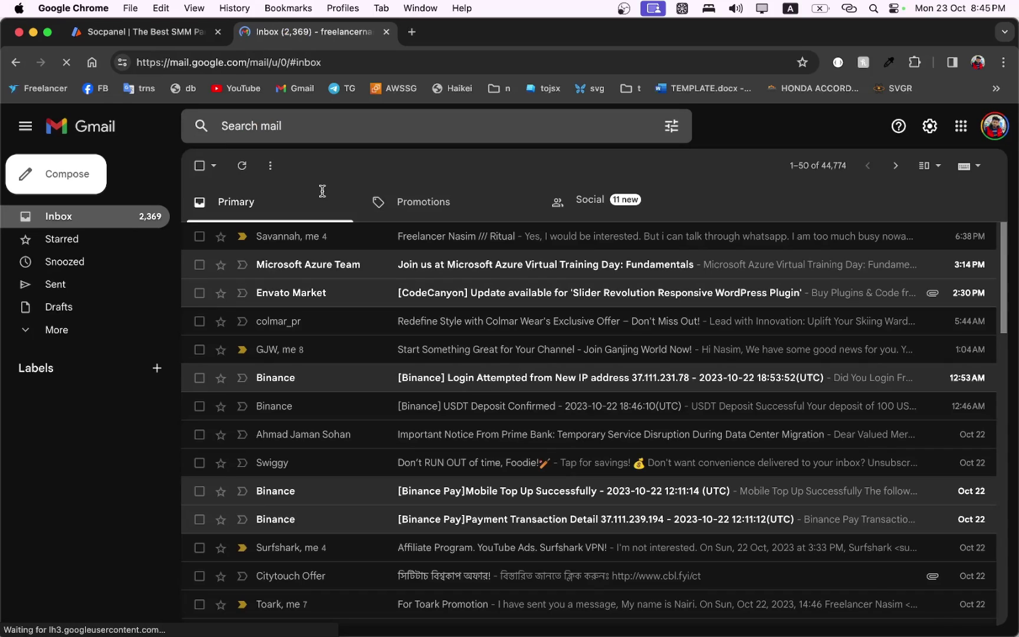
pyautogui.click(75, 332)
# Close the Gmail tab and claim the free subdomain freelancernasim.socpanel.com.
pyautogui.click(165, 28)
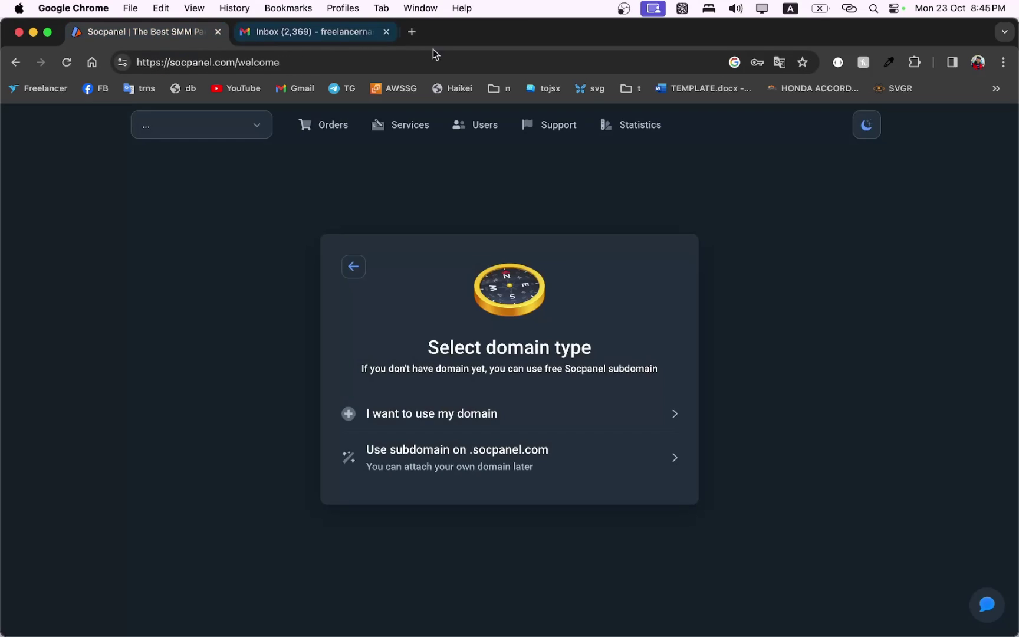
pyautogui.click(386, 32)
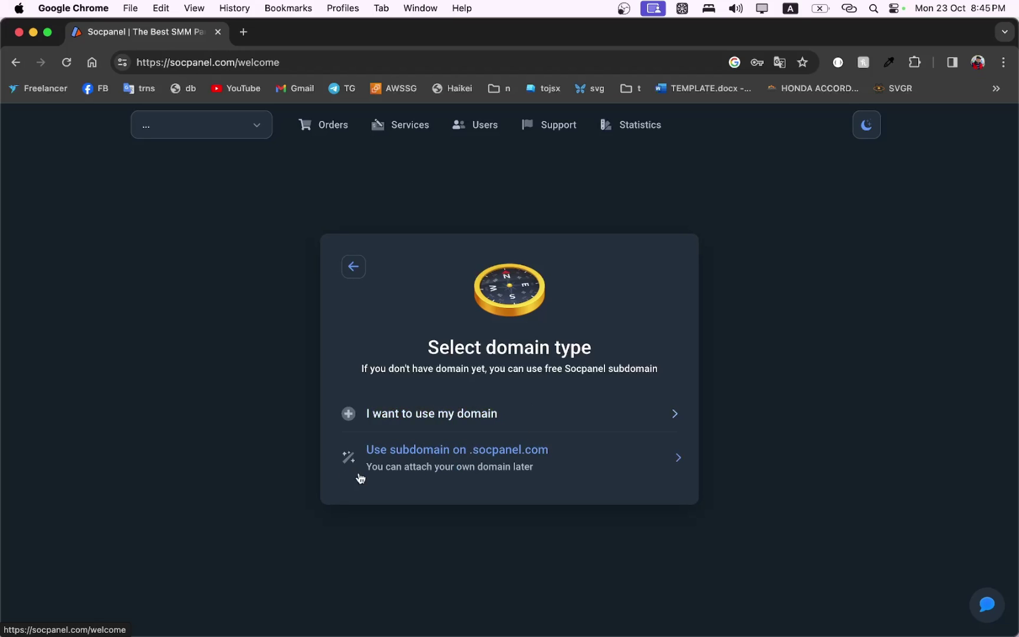
pyautogui.click(485, 473)
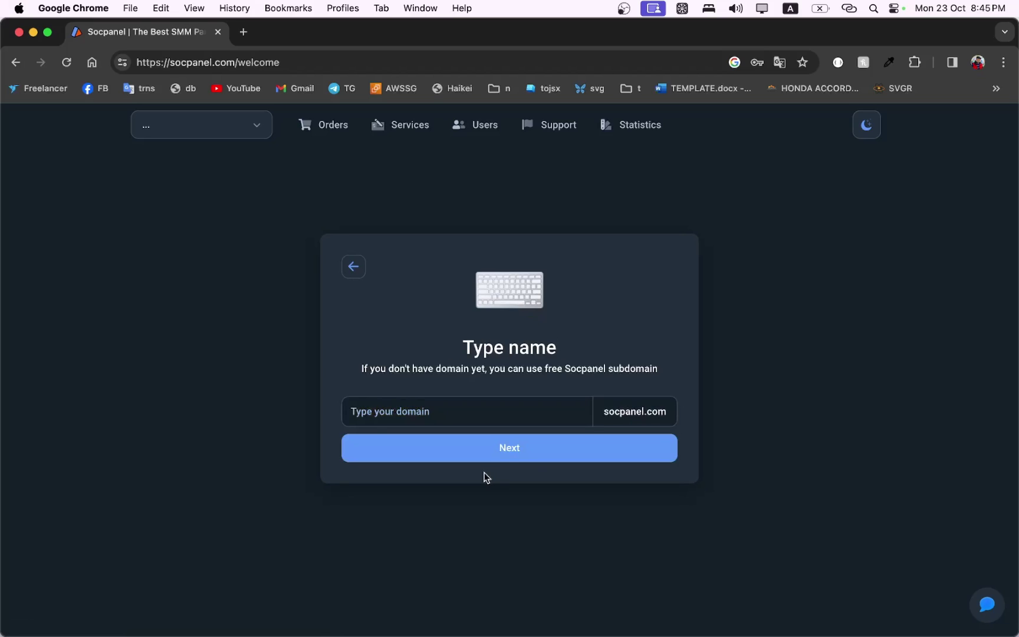
pyautogui.click(443, 417)
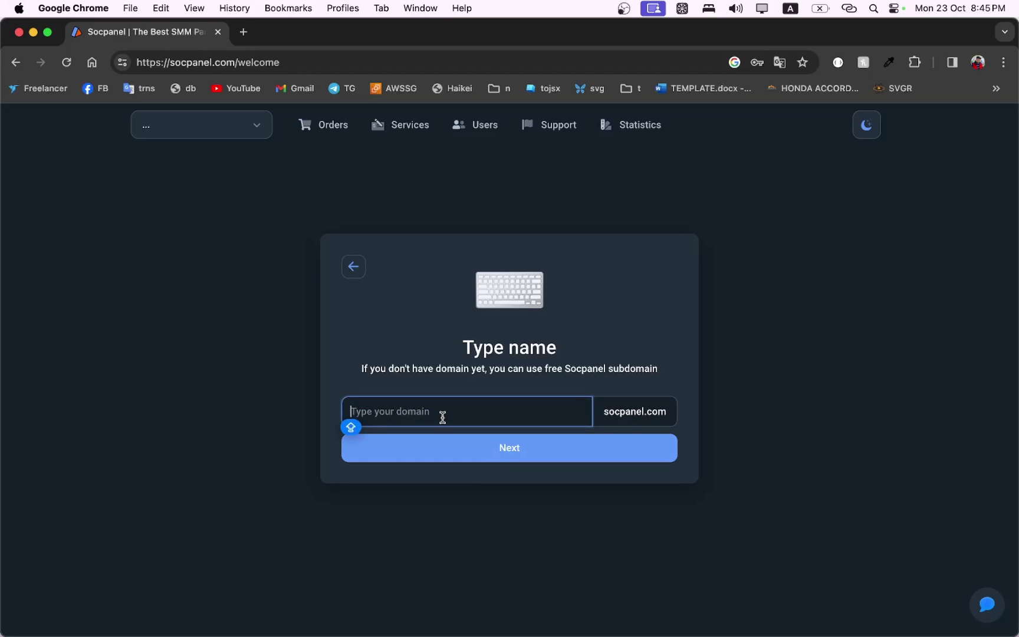
pyautogui.write('FRE')
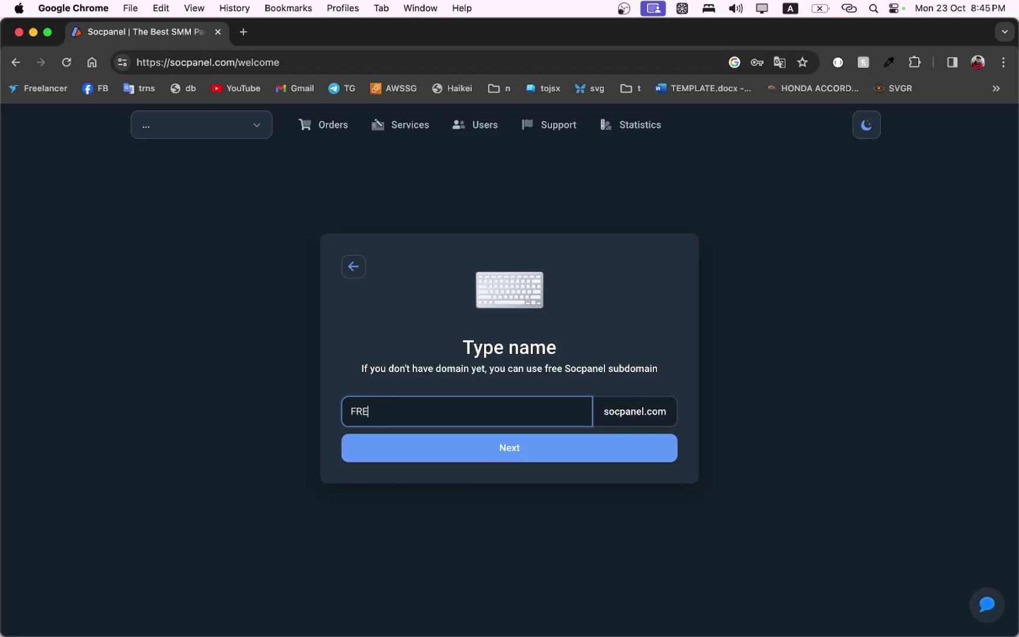
pyautogui.press('BackSpace')
pyautogui.press('BackSpace')
pyautogui.press('BackSpace')
pyautogui.write('freelancernasim')
pyautogui.click(512, 459)
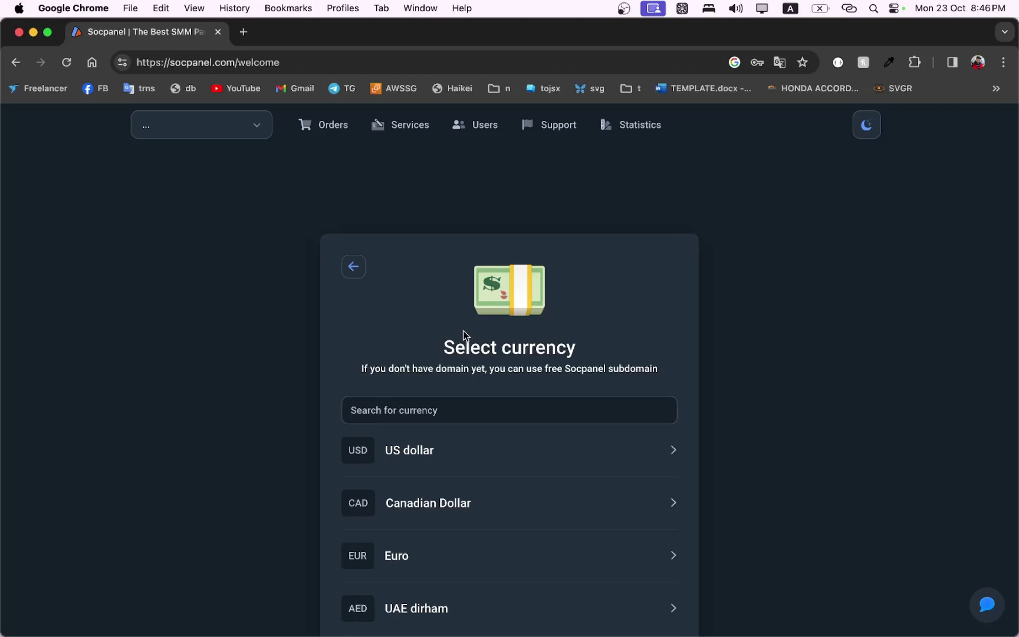
# Search the currency list for 'bd' and choose Bangladeshi Taka.
pyautogui.scroll(-3, 463, 335)
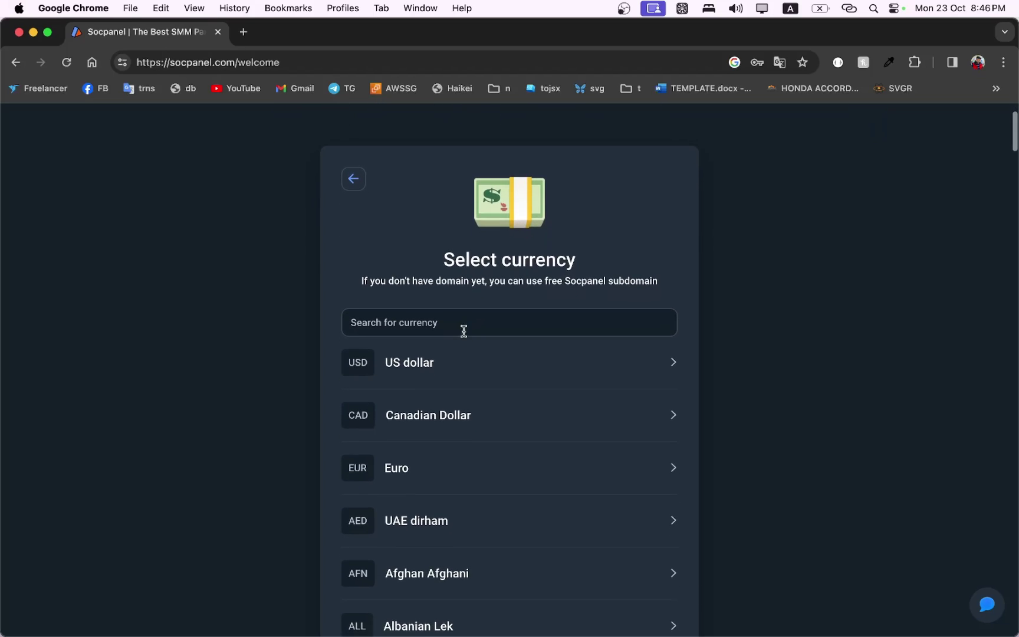
pyautogui.click(466, 328)
pyautogui.write('bd')
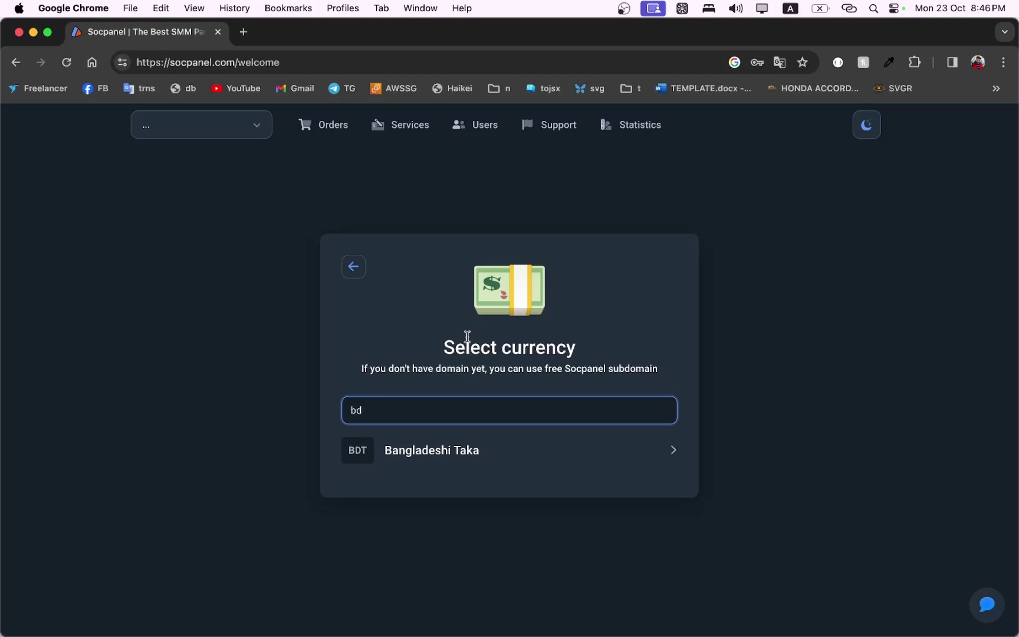
pyautogui.click(437, 460)
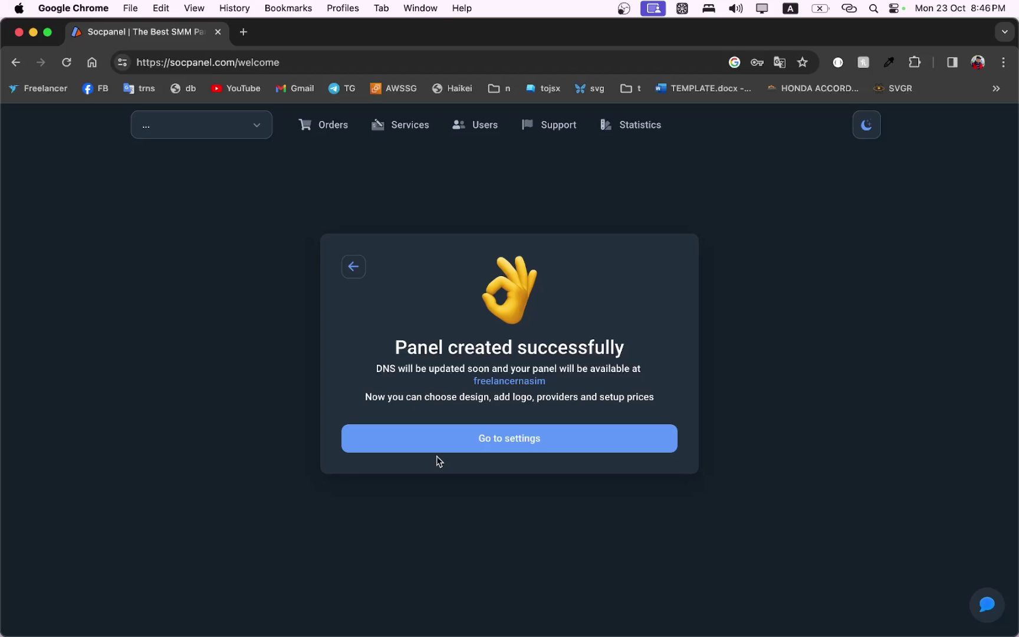
# Go to the panel's settings and follow the prompt to Socpanel's Telegram channel.
pyautogui.click(489, 441)
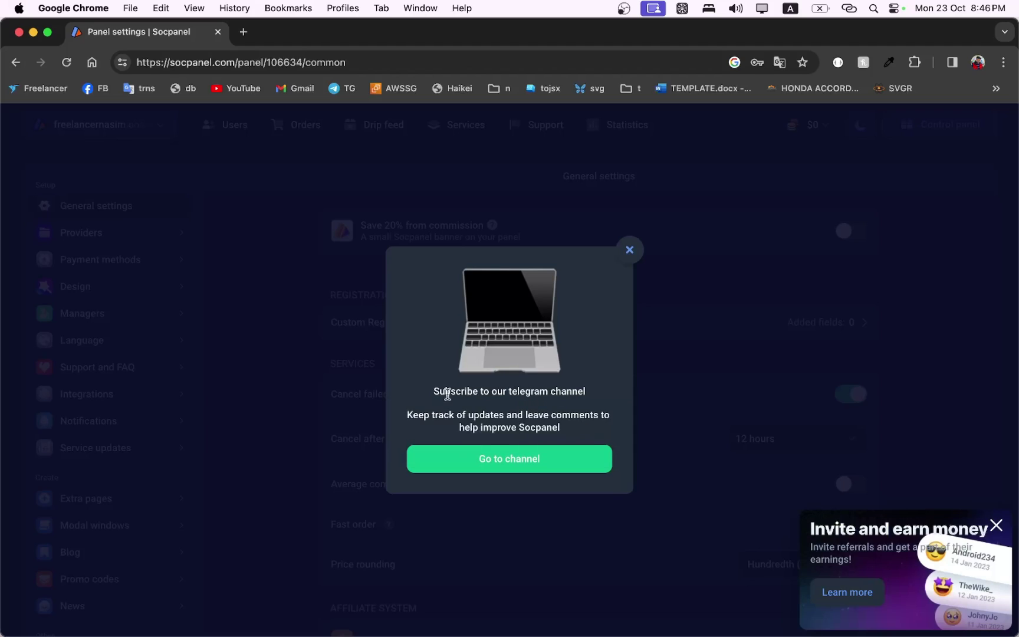
pyautogui.click(503, 460)
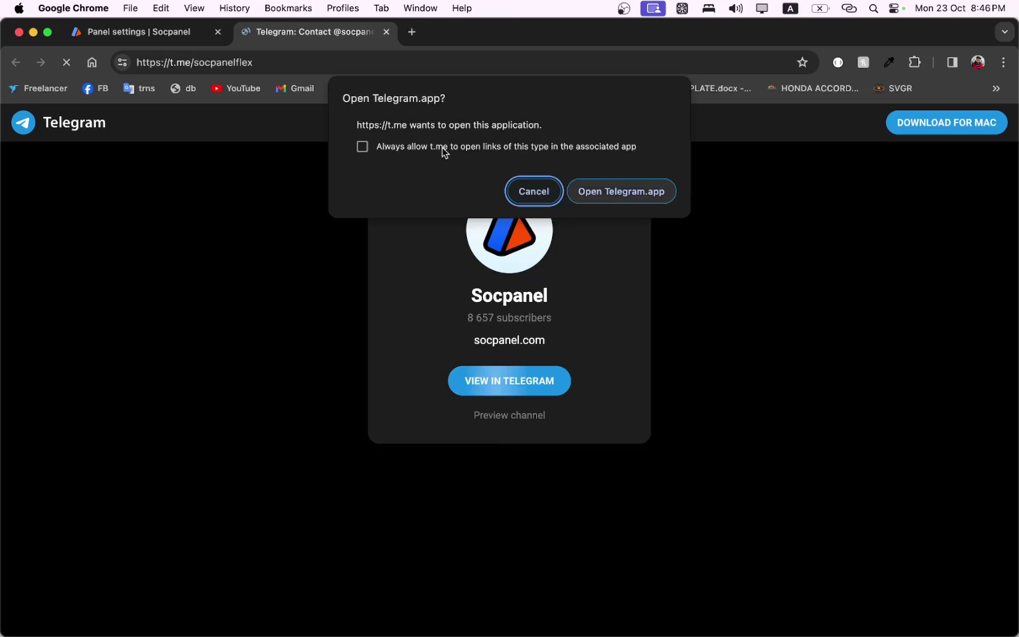
# Decline Telegram.app, preview the Socpanel channel posts in the browser, then close that tab.
pyautogui.click(539, 184)
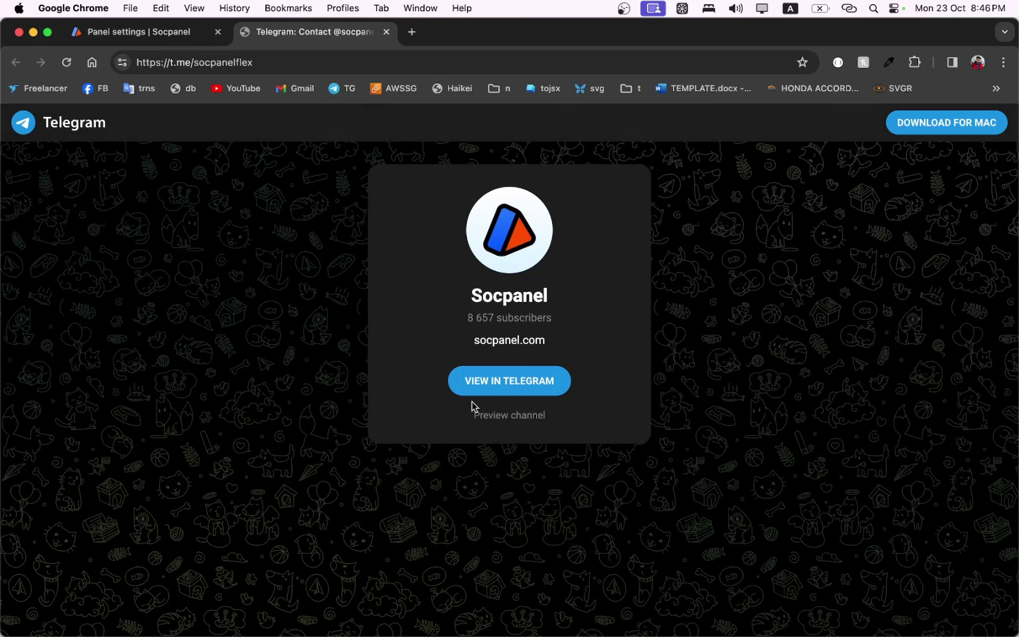
pyautogui.click(505, 417)
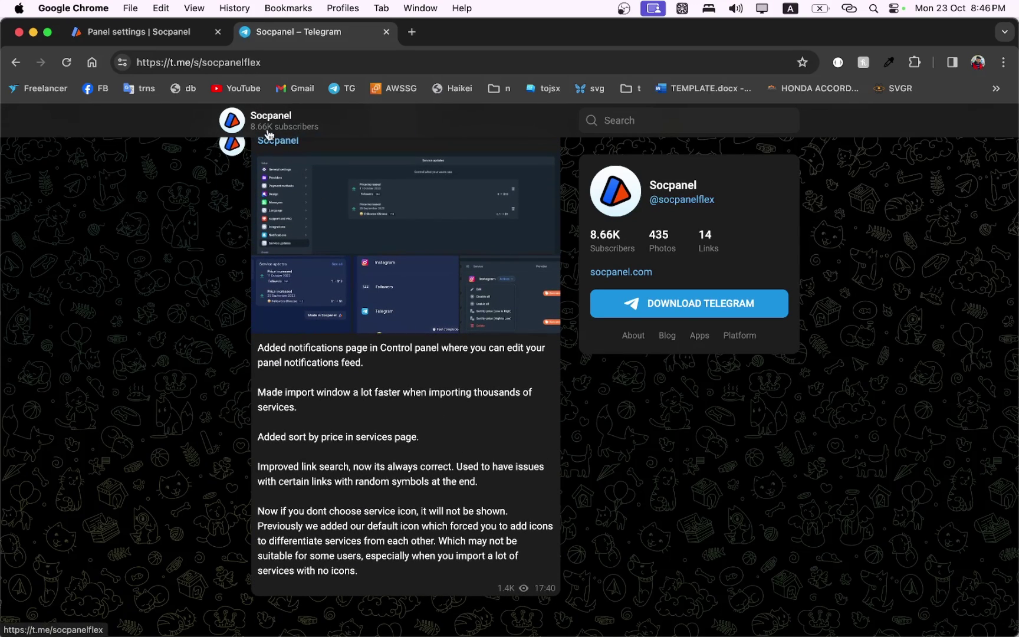
pyautogui.click(386, 32)
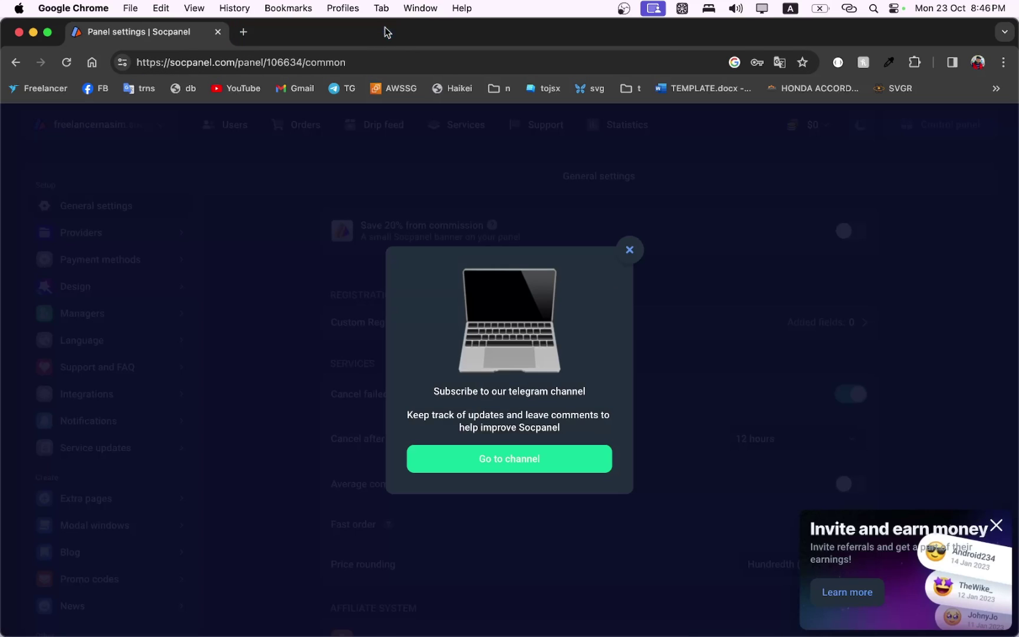
# Dismiss the Telegram prompt, load freelancernasim.socpanel.com in a new tab and view its empty Services page.
pyautogui.click(630, 250)
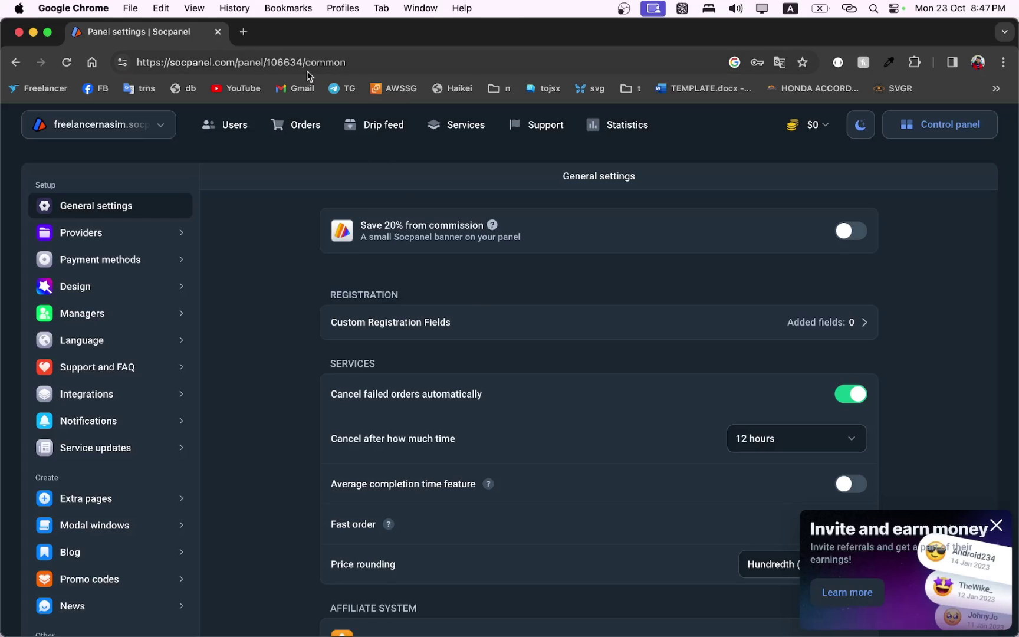
pyautogui.write('f')
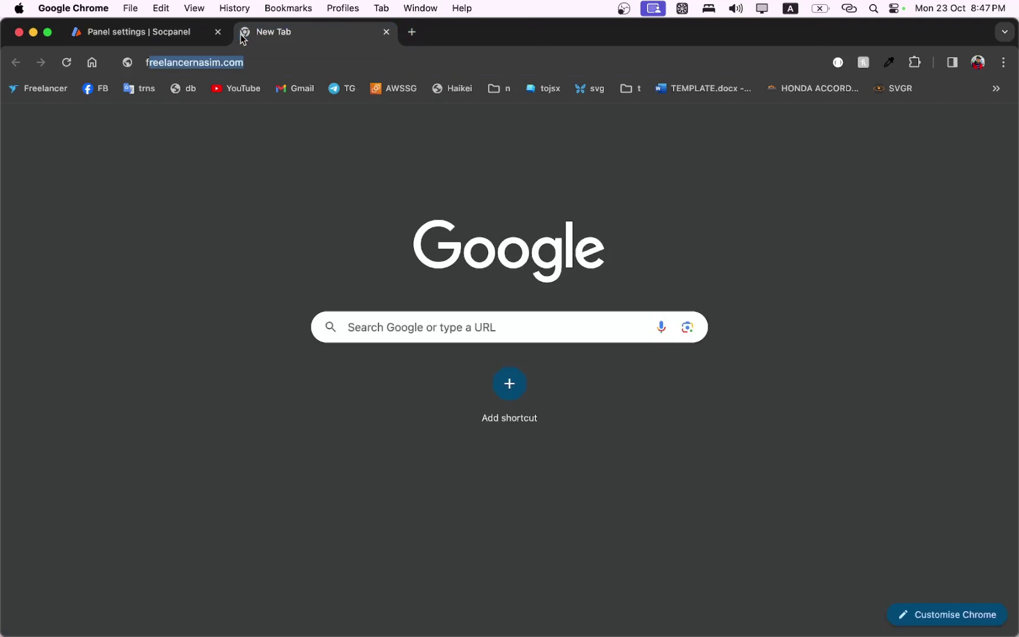
pyautogui.write('re')
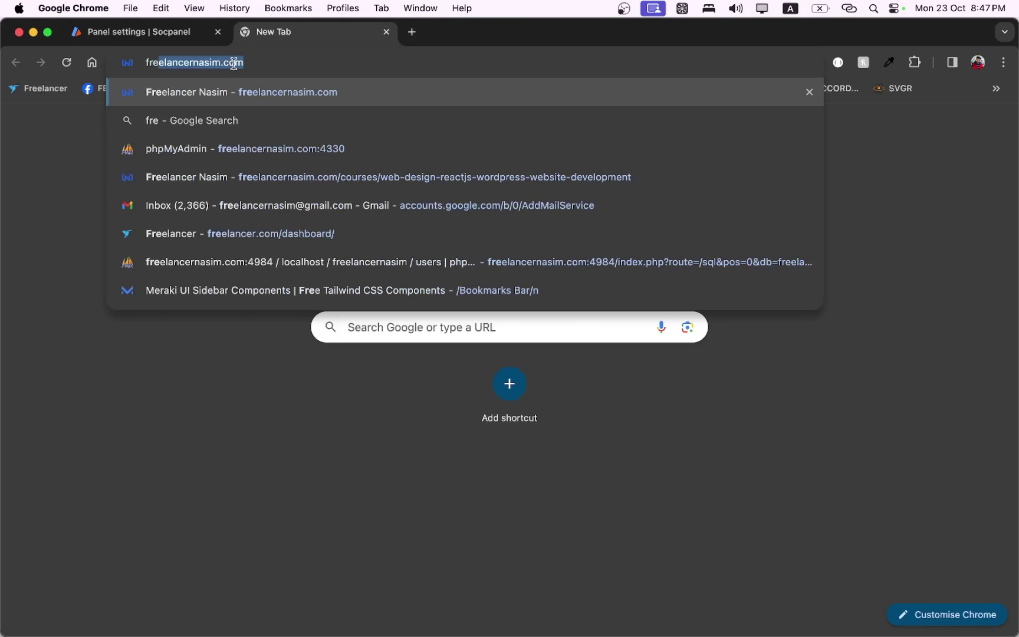
pyautogui.write('elancernasim.socpanel.com')
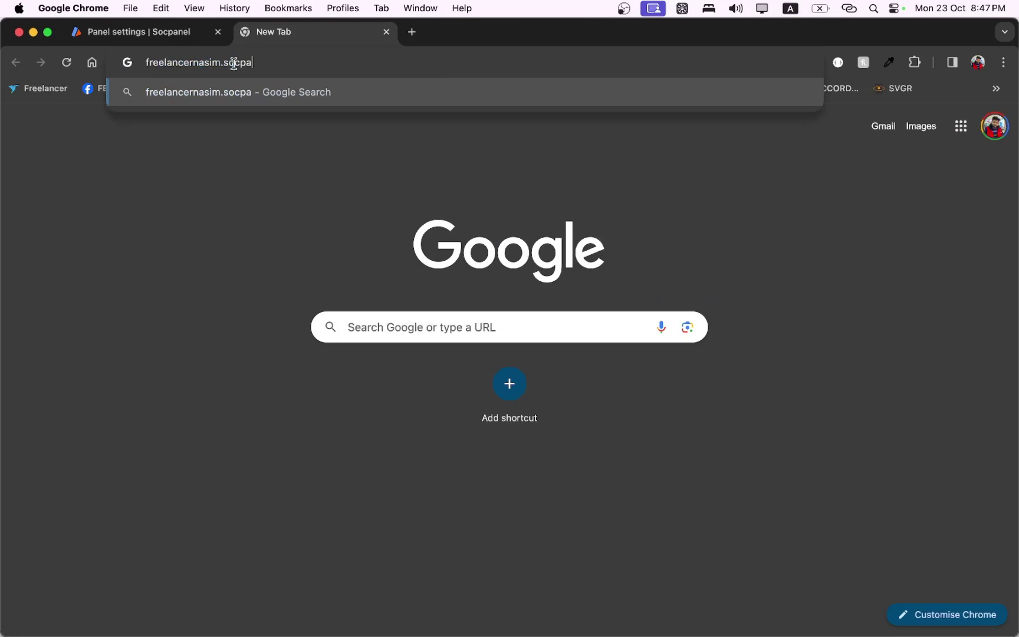
pyautogui.press('Return')
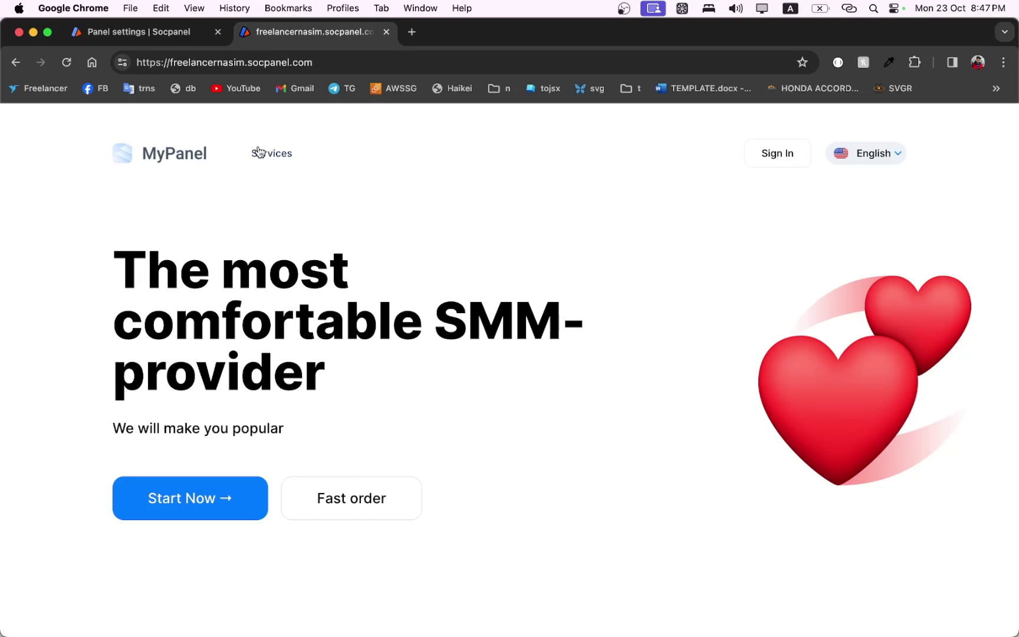
pyautogui.scroll(-15, 380, 252)
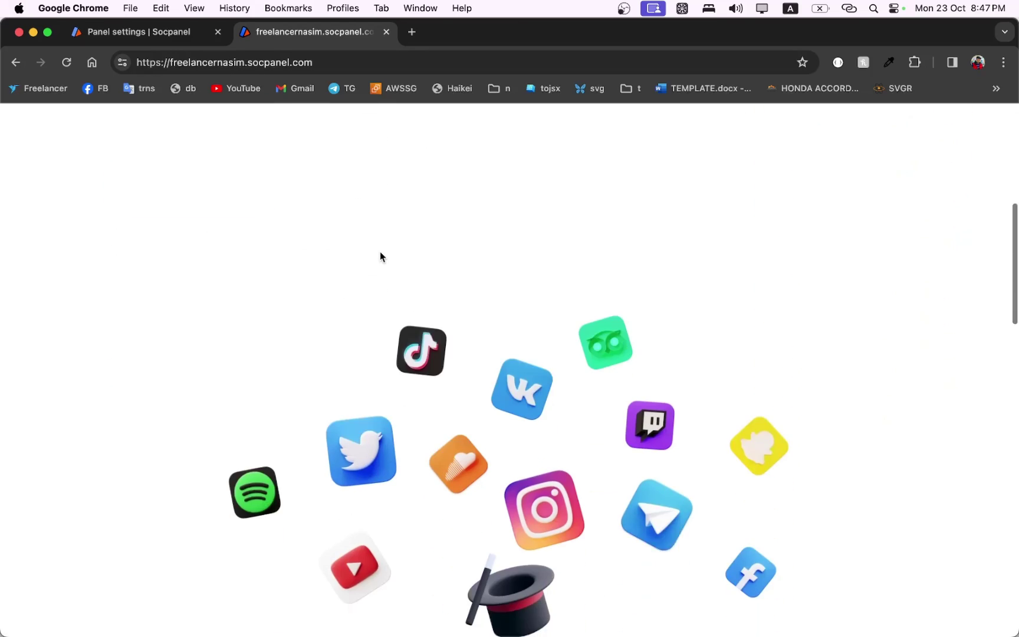
pyautogui.scroll(-5, 380, 252)
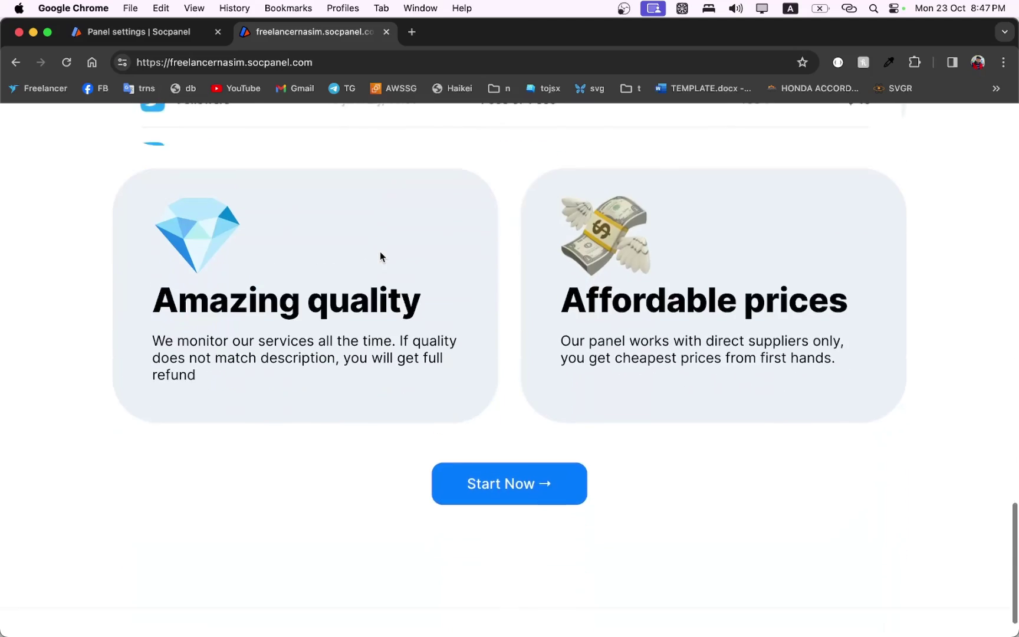
pyautogui.scroll(20, 380, 252)
pyautogui.scroll(5, 381, 252)
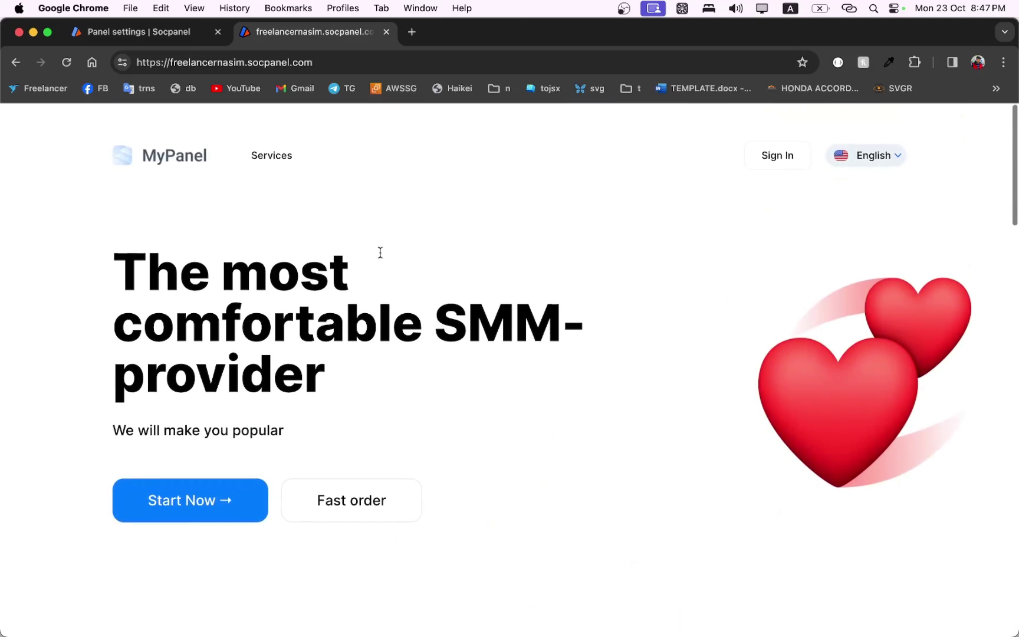
pyautogui.click(271, 155)
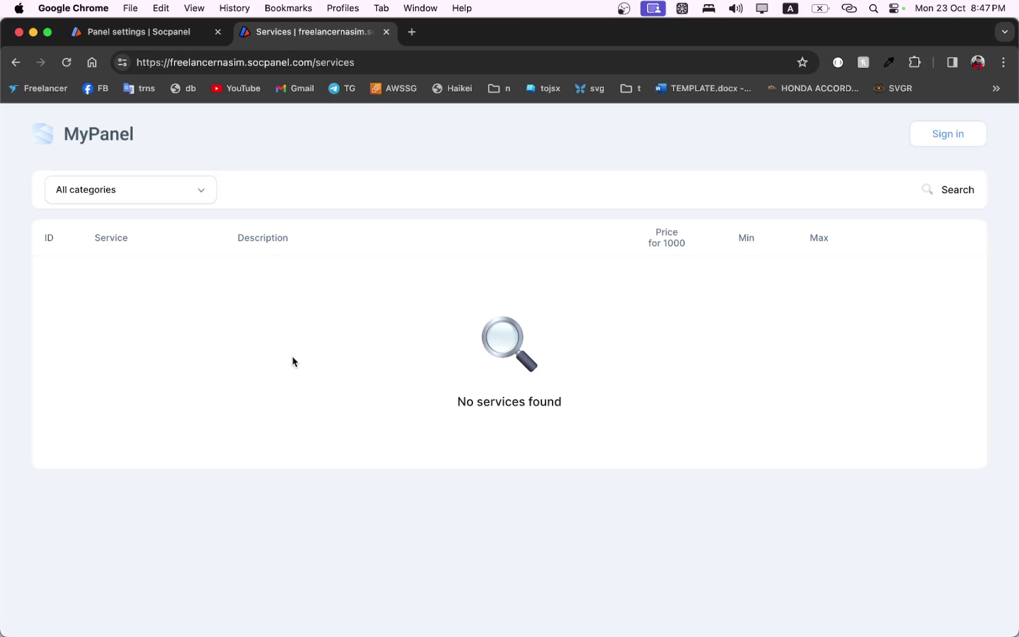
pyautogui.click(142, 32)
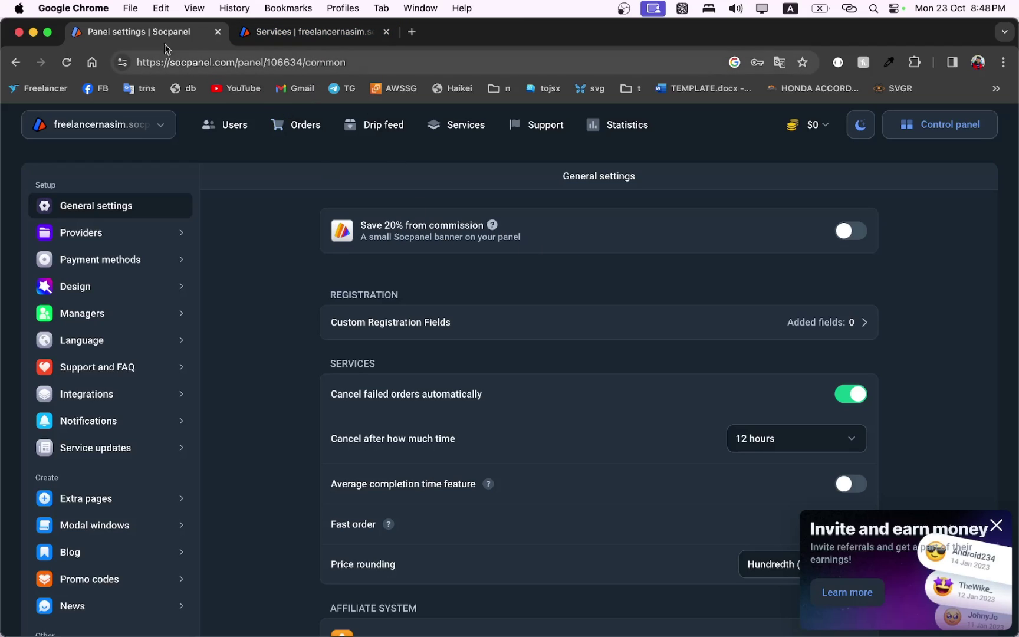
# Bring up the live panel's freelancernasim.socpanel.com/login page via the MyPanel logo.
pyautogui.click(284, 32)
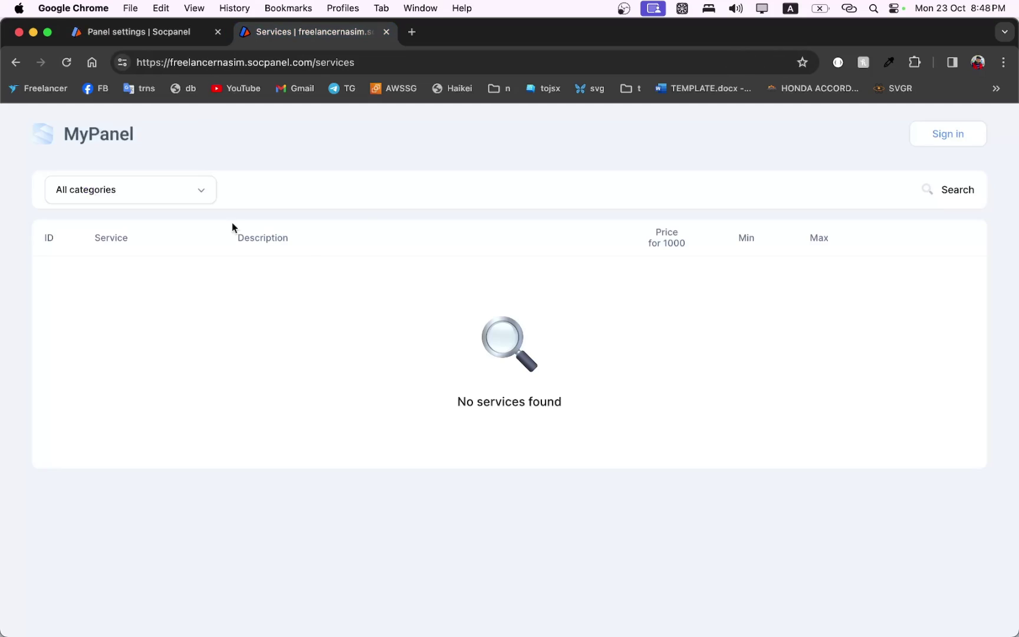
pyautogui.click(77, 146)
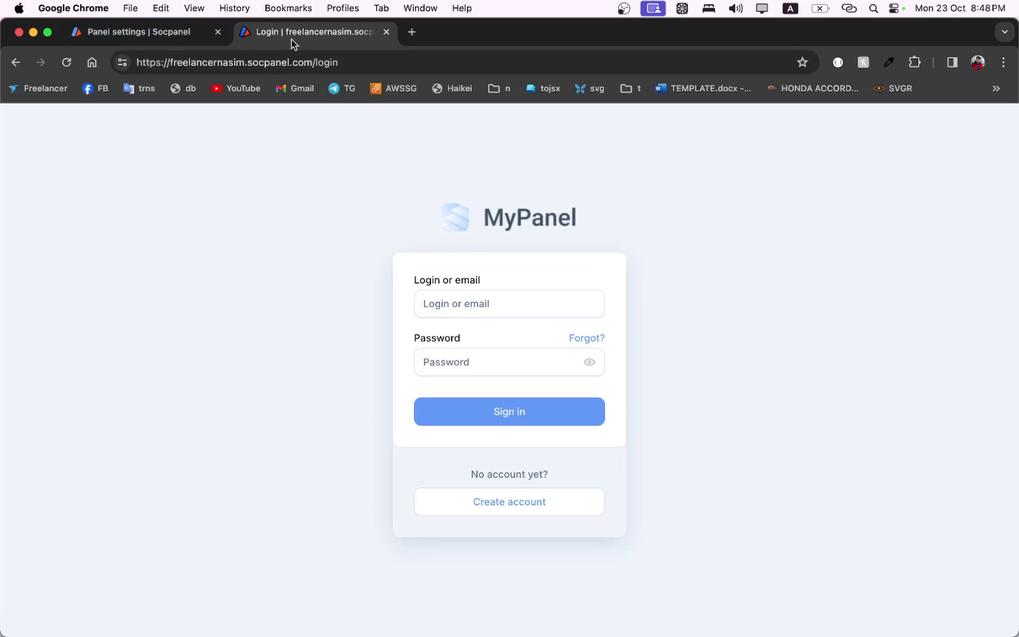
pyautogui.click(521, 417)
pyautogui.moveTo(309, 61); pyautogui.dragTo(248, 63)
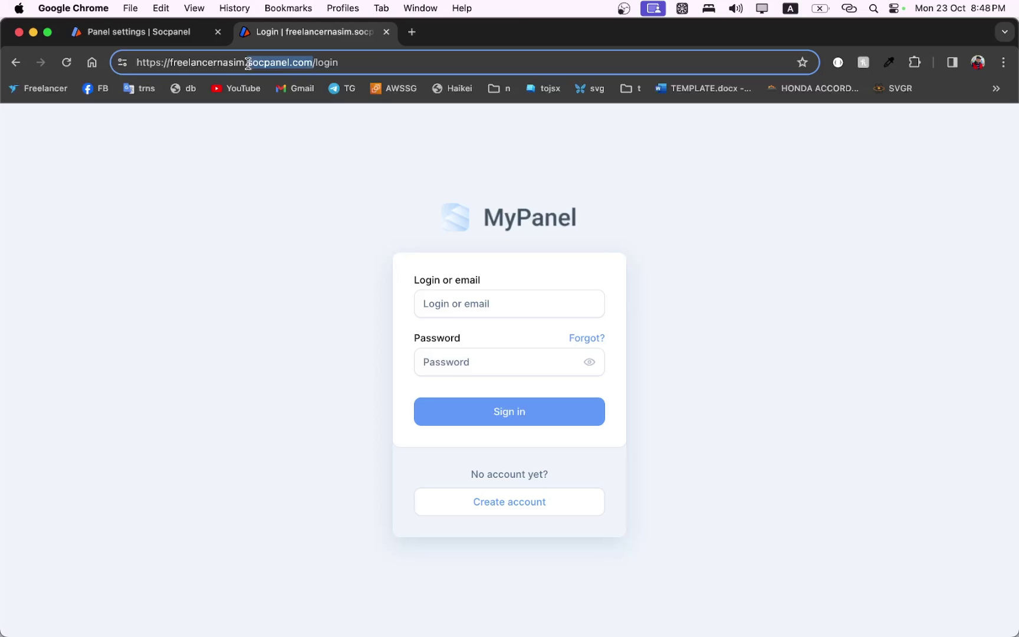
pyautogui.click(270, 186)
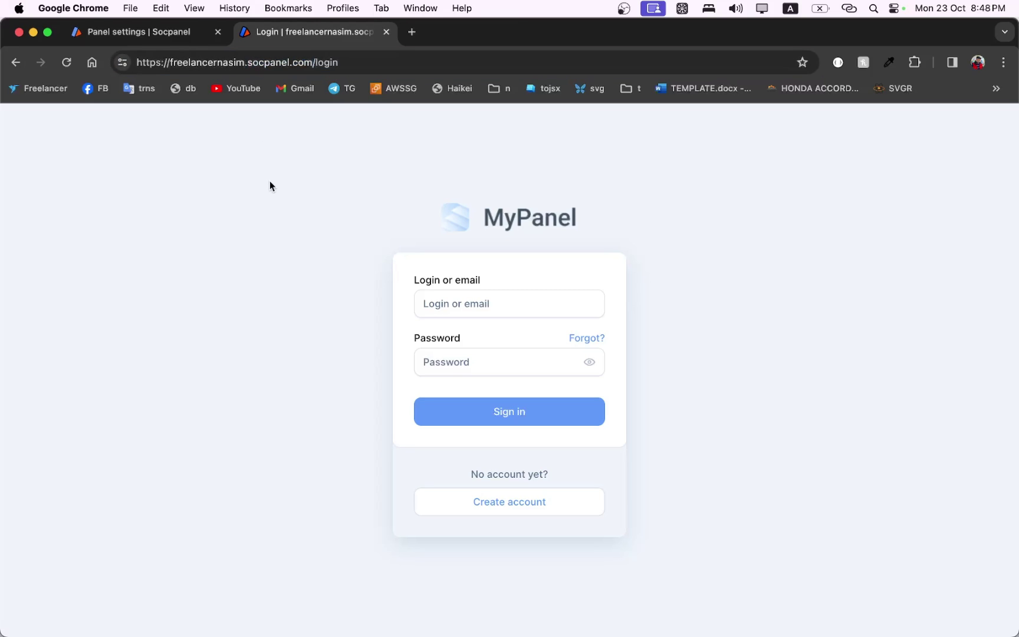
# Turn on 'Save 20% from commission' and dismiss the invite-and-earn popup.
pyautogui.click(138, 31)
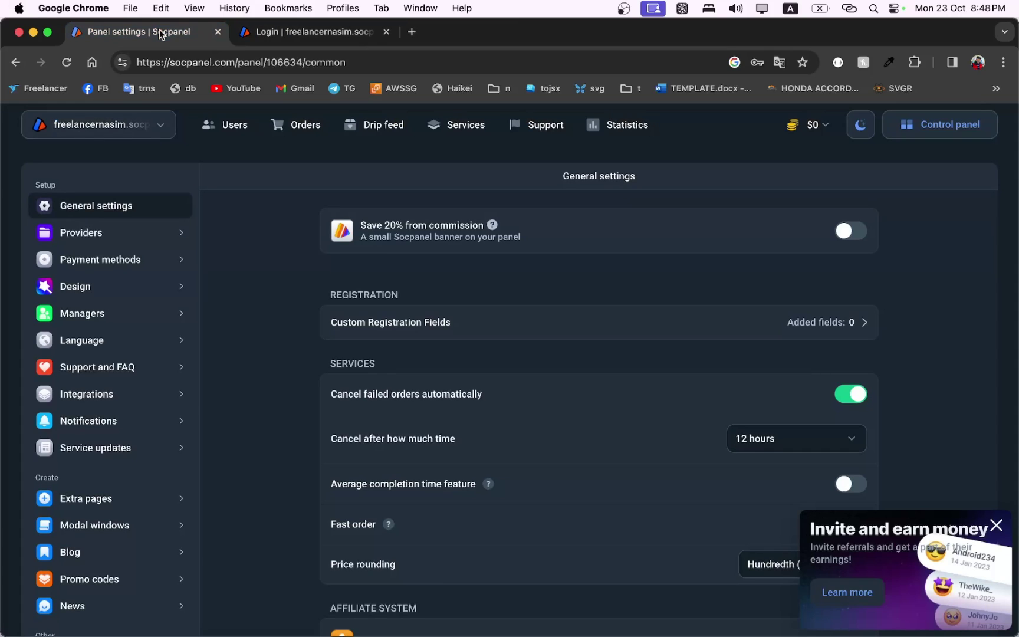
pyautogui.click(854, 231)
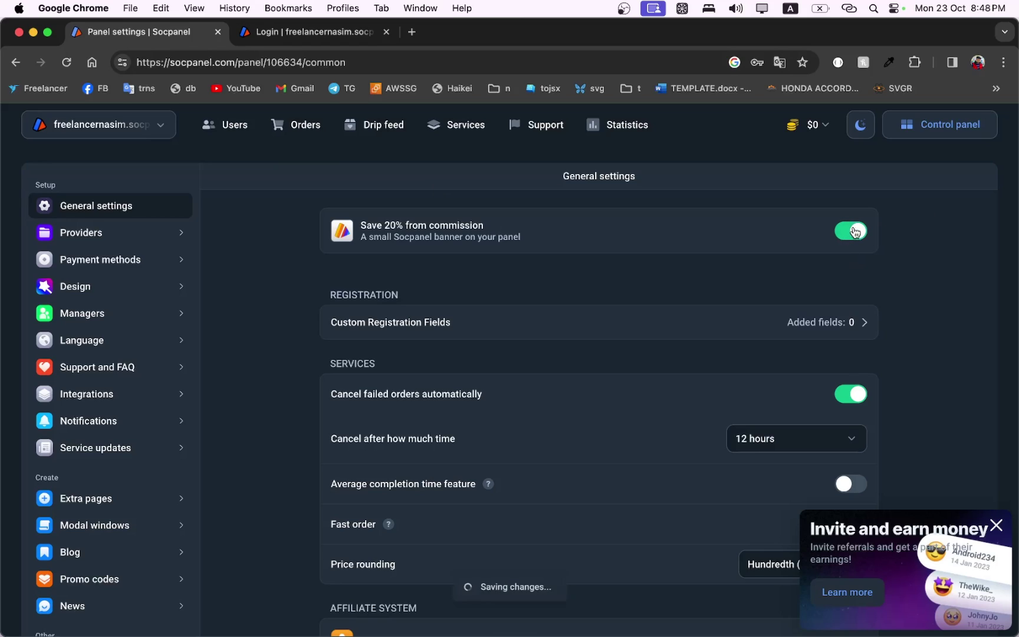
pyautogui.click(997, 524)
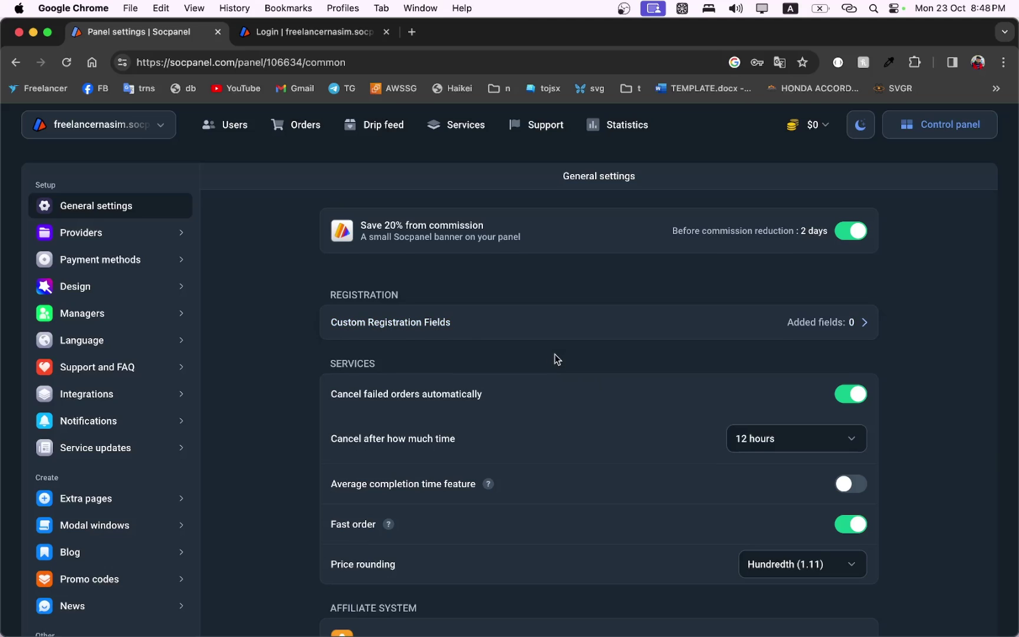
# Go from the live panel's login page to its /reg registration form.
pyautogui.scroll(-2, 554, 353)
pyautogui.scroll(1, 554, 353)
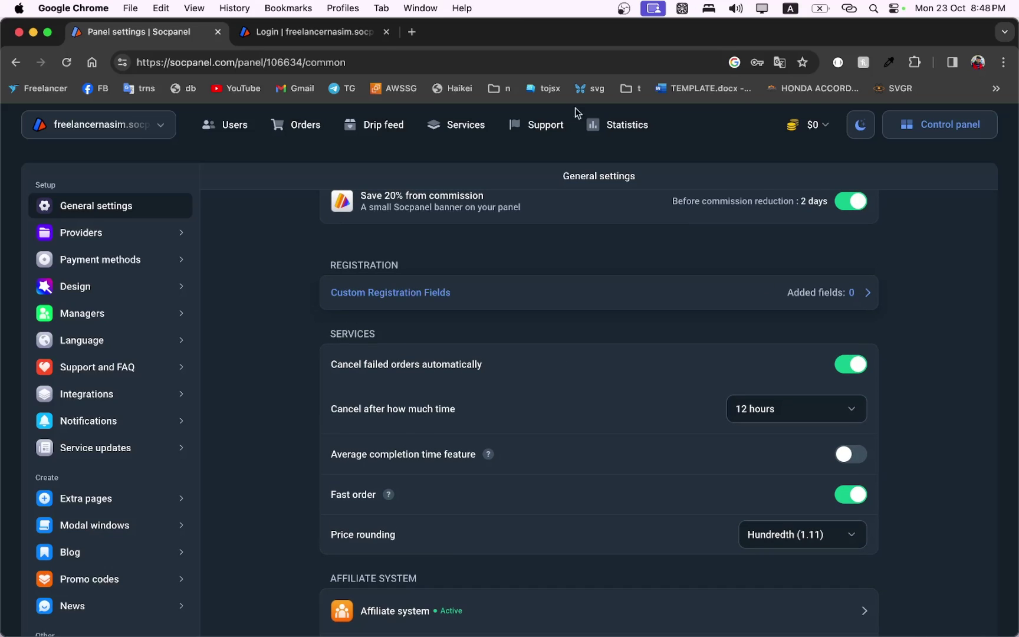
pyautogui.click(282, 33)
pyautogui.click(510, 507)
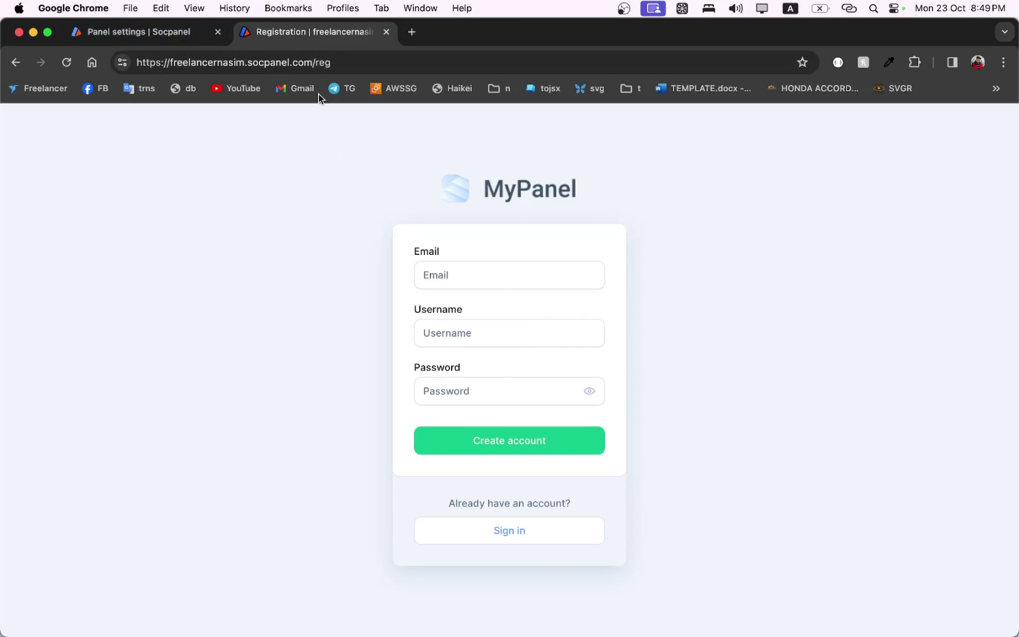
# Close the registration tab and review the Fast order and Hundredth (1.11) price-rounding options.
pyautogui.click(386, 32)
pyautogui.scroll(-2, 517, 369)
pyautogui.scroll(-1, 517, 369)
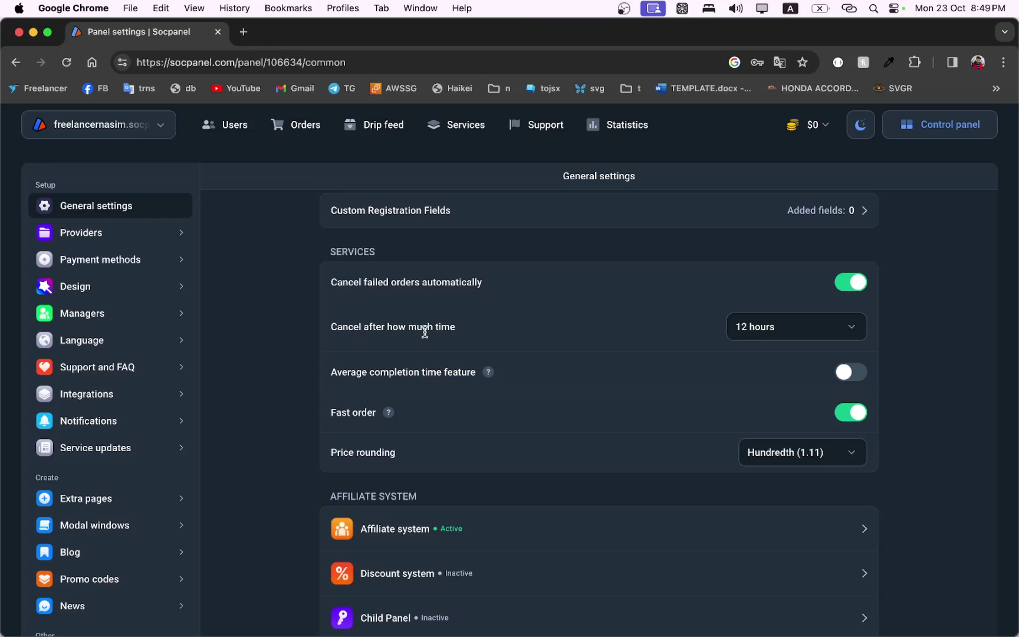
pyautogui.scroll(-3, 424, 331)
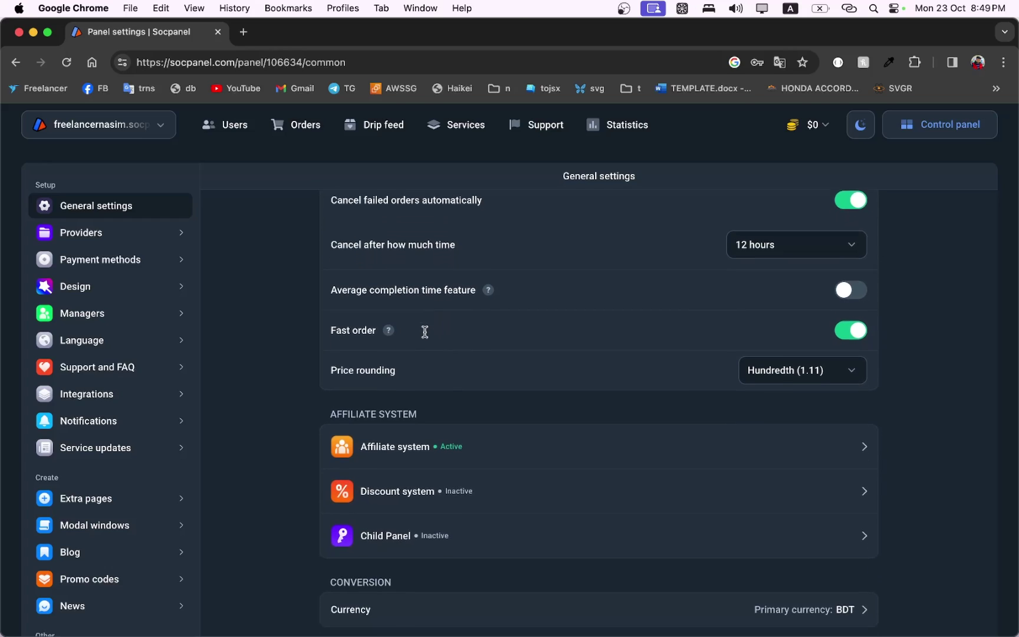
pyautogui.scroll(1, 425, 337)
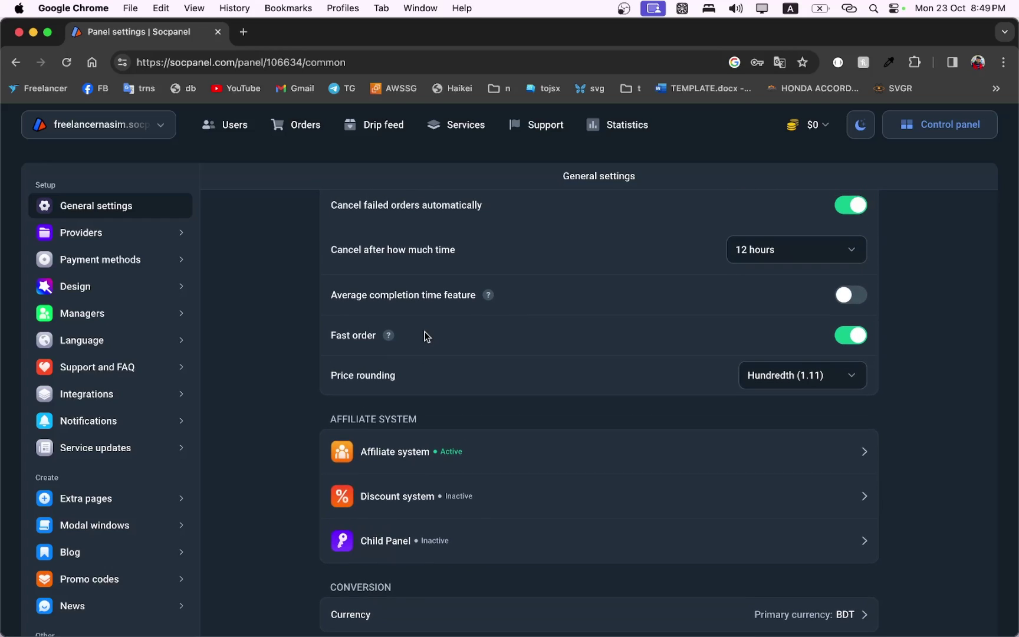
pyautogui.moveTo(386, 335)
pyautogui.click(783, 377)
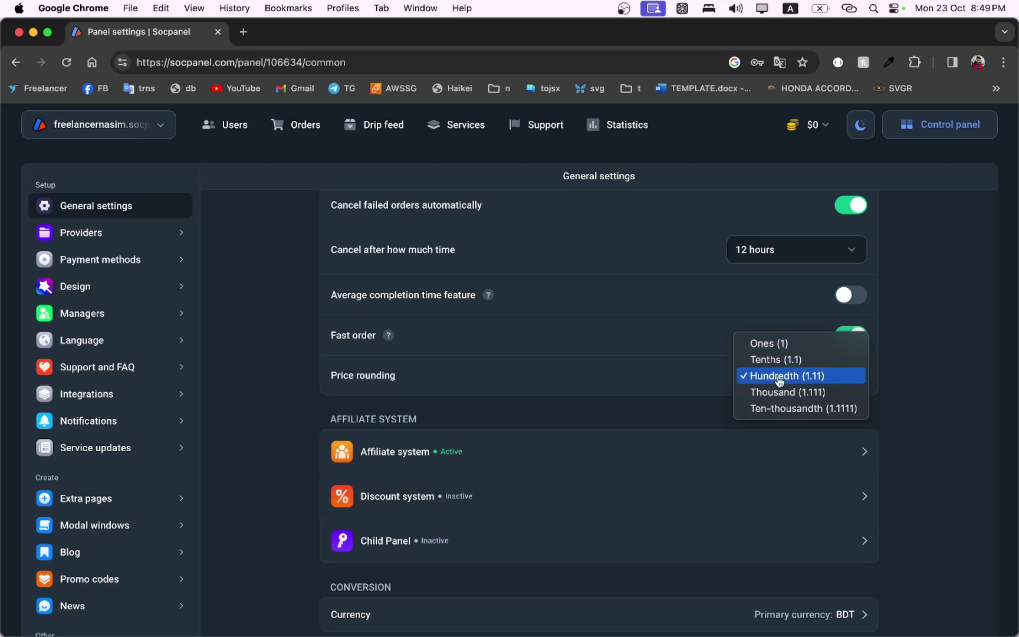
pyautogui.click(522, 387)
pyautogui.scroll(-5, 522, 387)
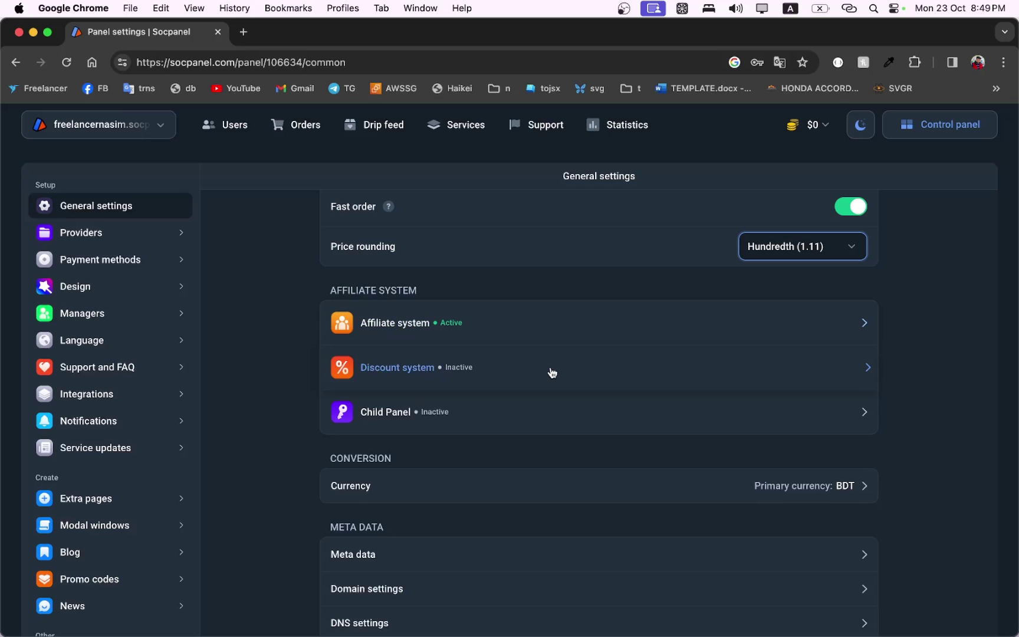
pyautogui.scroll(-2, 451, 423)
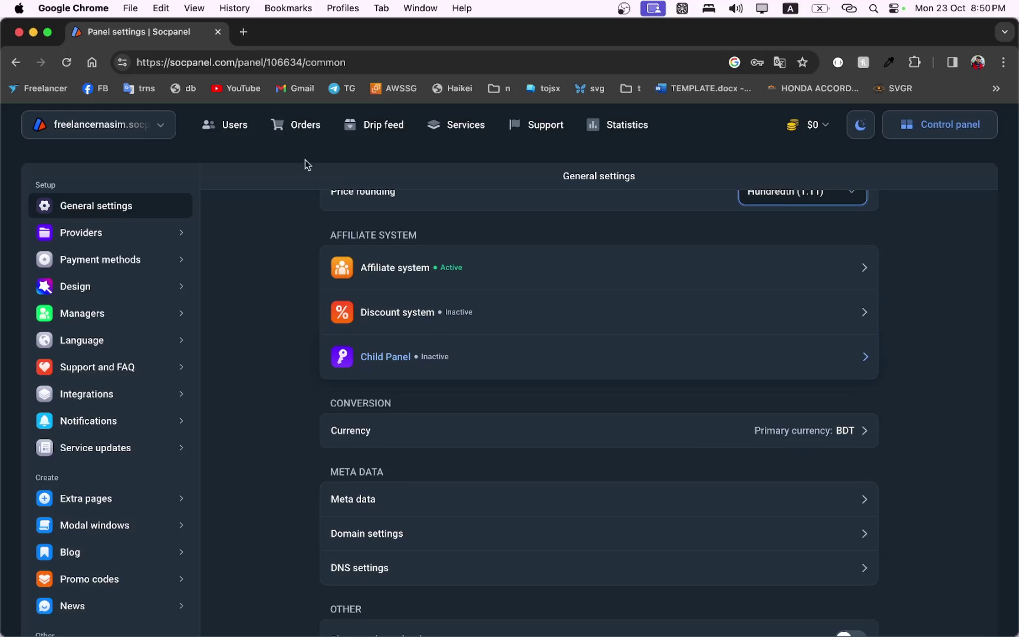
pyautogui.moveTo(237, 62); pyautogui.dragTo(169, 62)
pyautogui.click(168, 61)
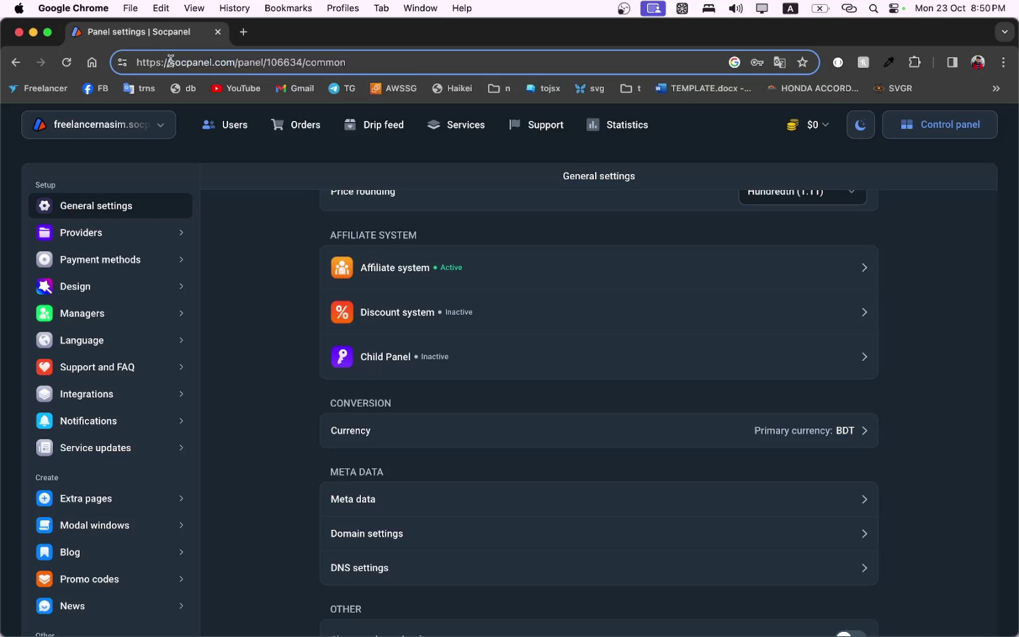
pyautogui.write('free')
pyautogui.press('BackSpace')
pyautogui.press('BackSpace')
pyautogui.press('BackSpace')
pyautogui.press('BackSpace')
pyautogui.write('.')
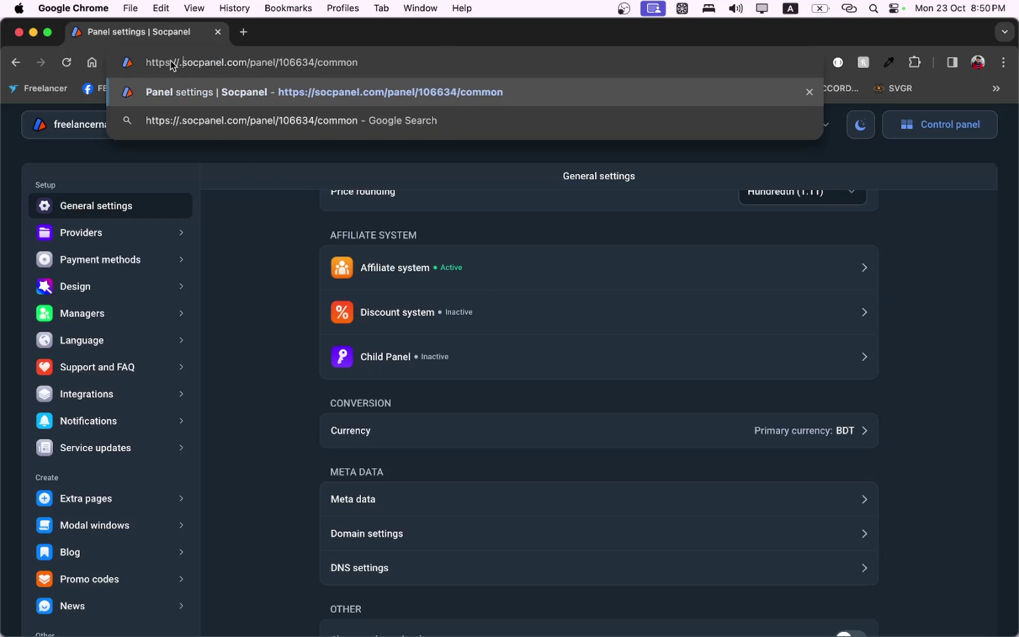
pyautogui.press('BackSpace')
pyautogui.click(271, 262)
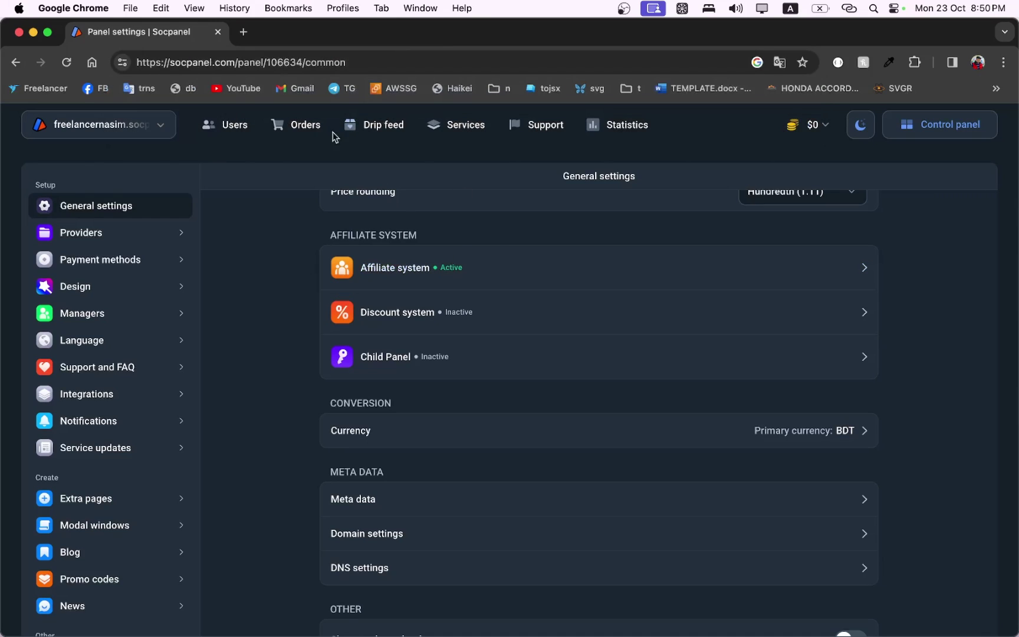
pyautogui.click(175, 62)
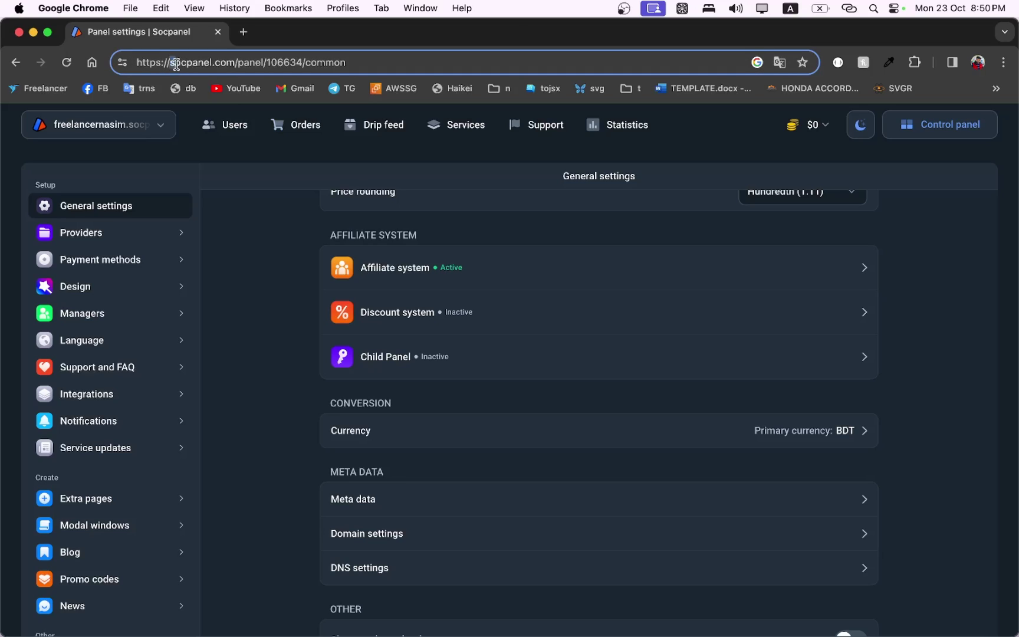
pyautogui.moveTo(171, 63); pyautogui.dragTo(236, 62)
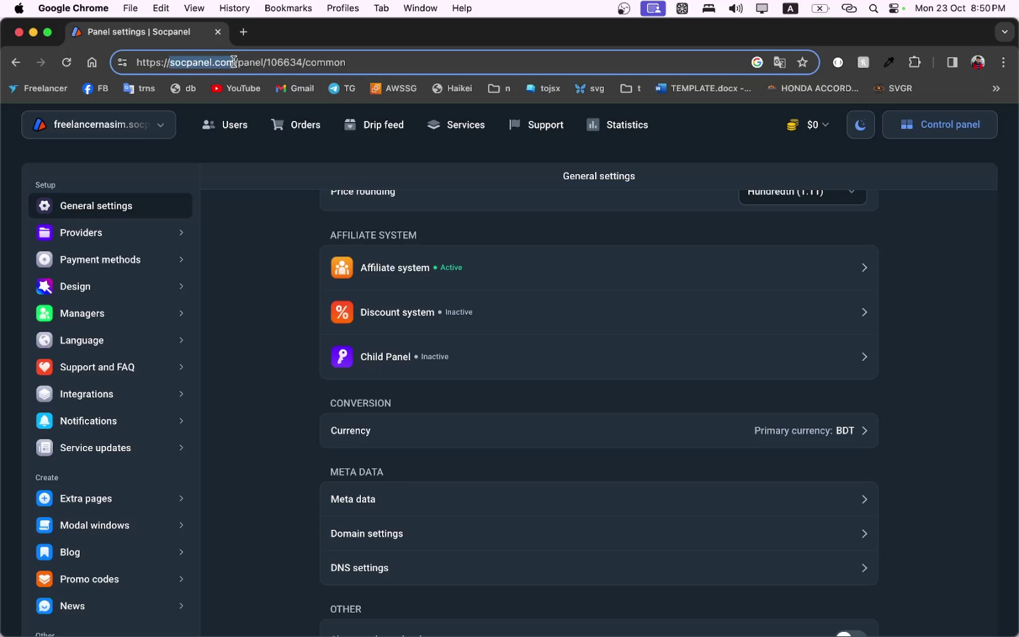
pyautogui.click(256, 280)
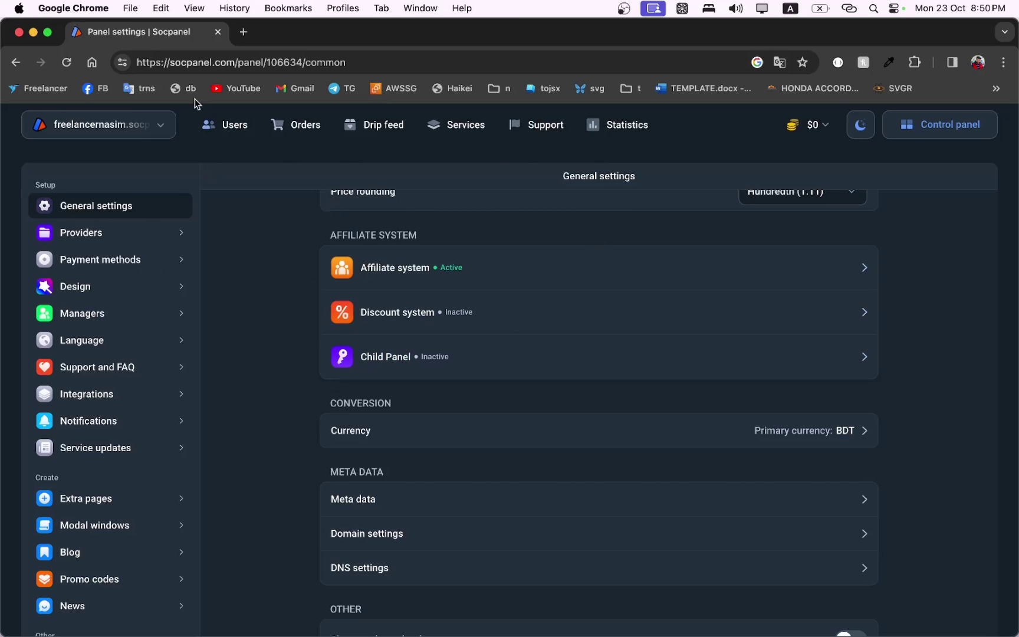
pyautogui.scroll(-1, 525, 462)
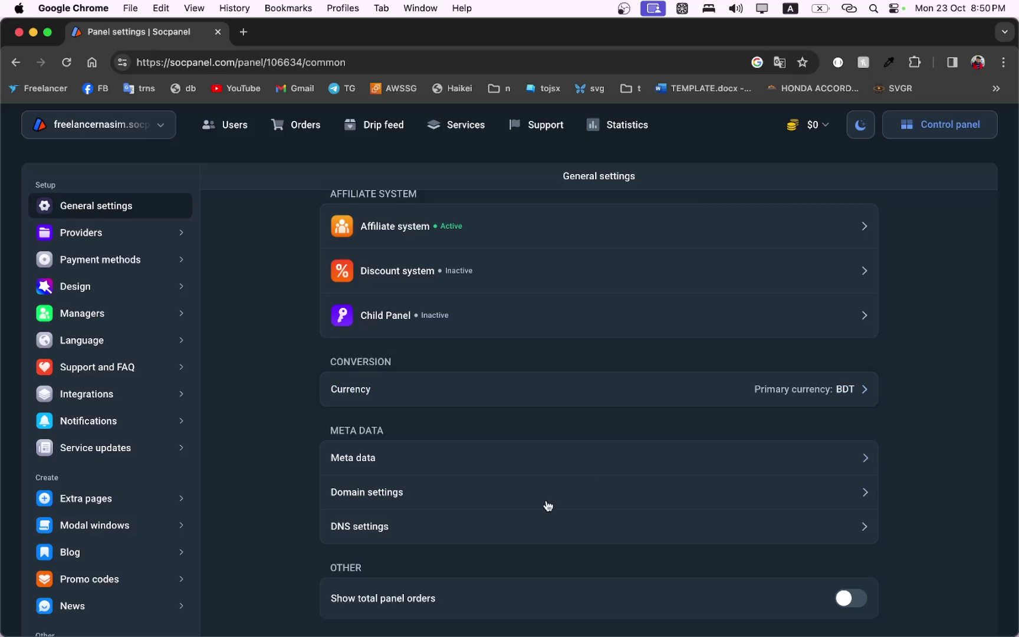
# Set meta tags and keywords to 'Freelancer Nasim, SMM PANEL, Buy SSM Services'.
pyautogui.click(672, 469)
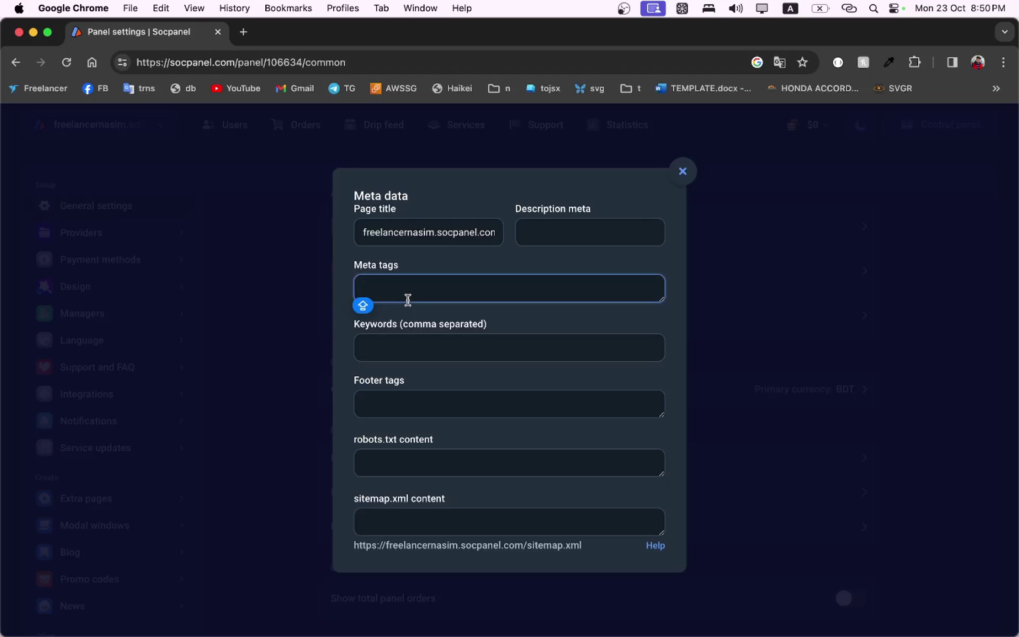
pyautogui.write('Freelancer N')
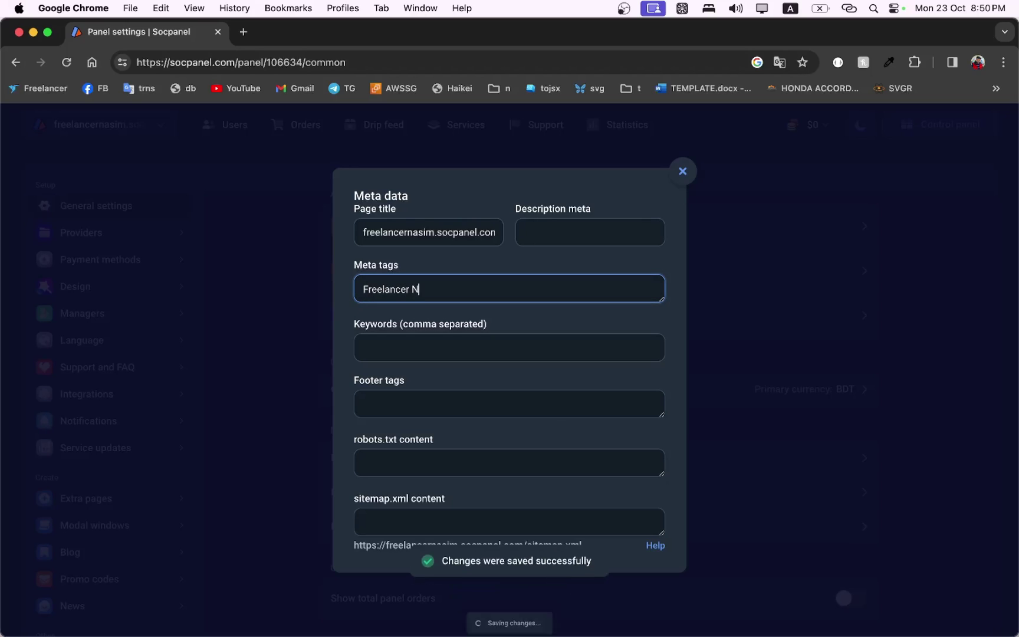
pyautogui.write('asim, ')
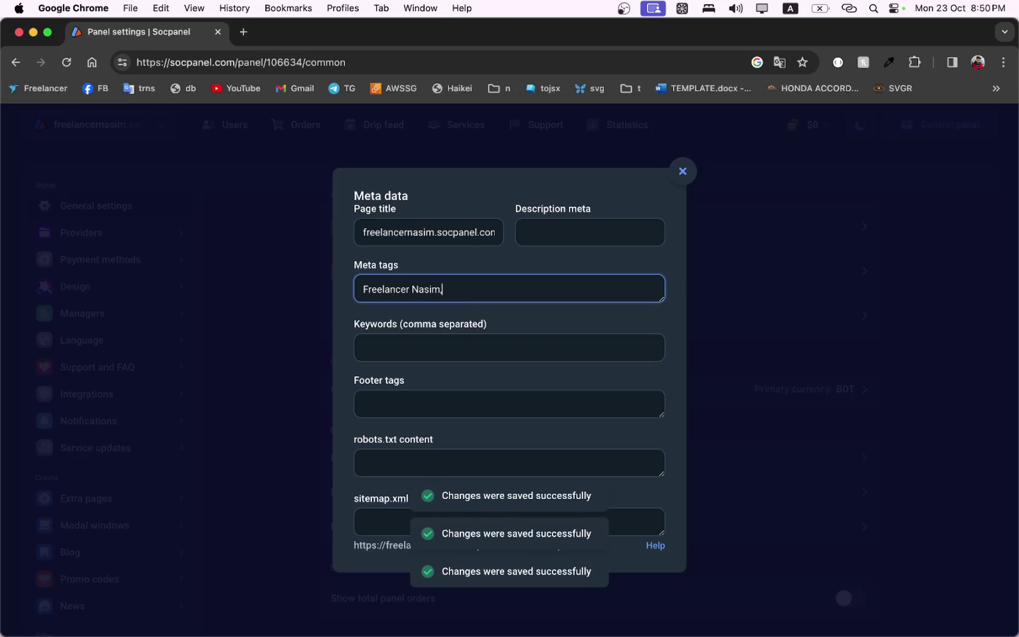
pyautogui.write('SM')
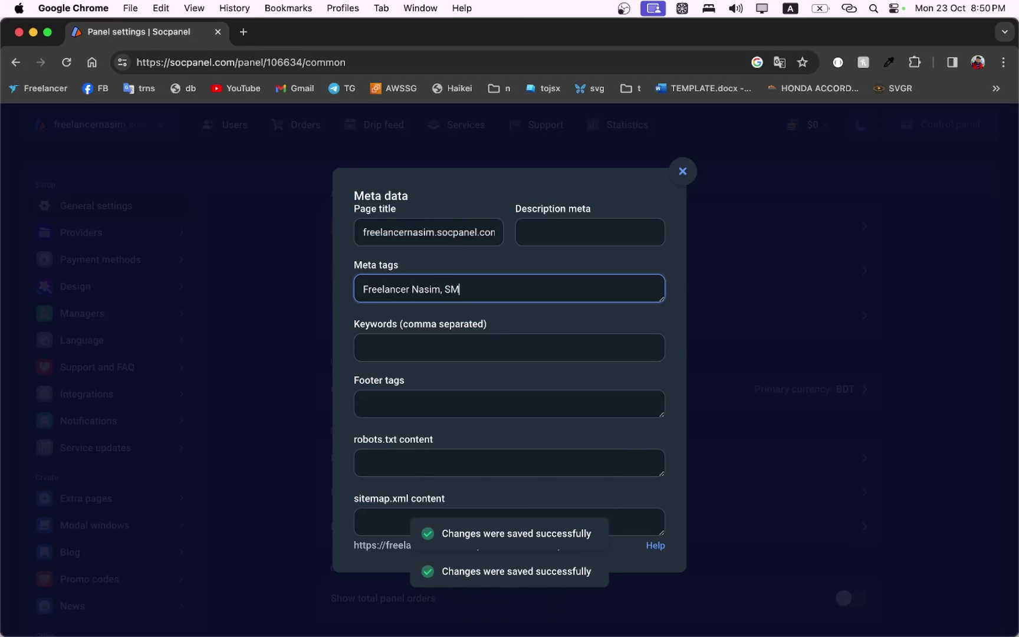
pyautogui.write('M PANEL, B')
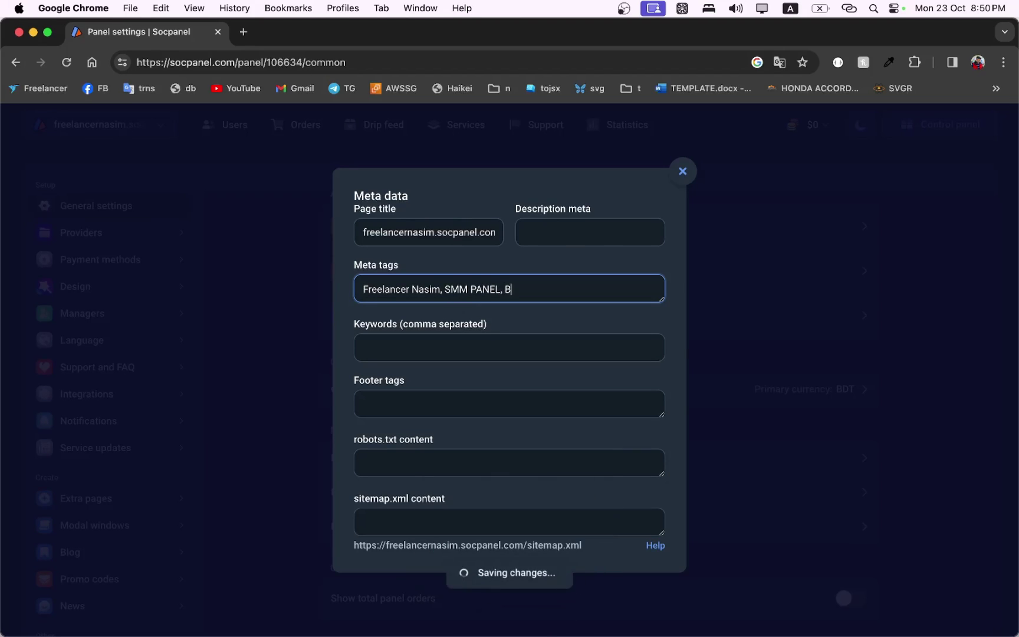
pyautogui.write('uy SSM Ser')
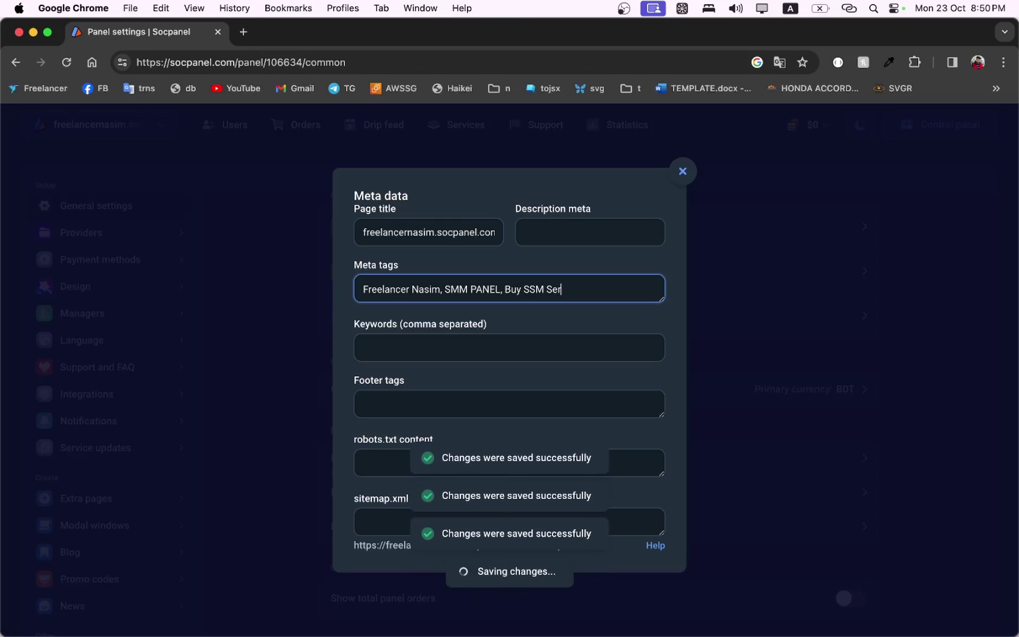
pyautogui.write('vices fr')
pyautogui.press('BackSpace')
pyautogui.press('BackSpace')
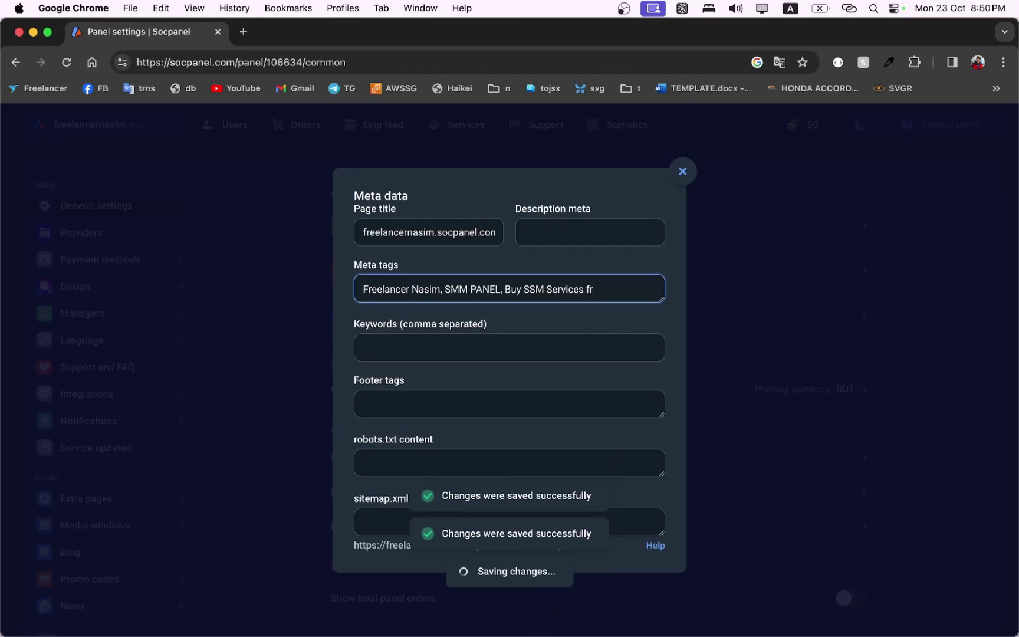
pyautogui.press('BackSpace')
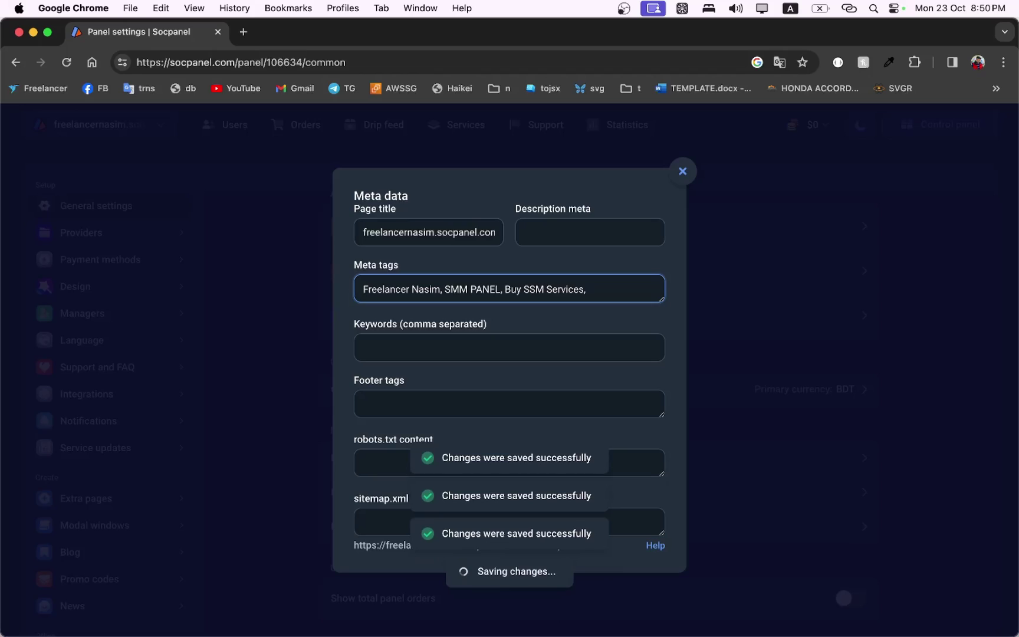
pyautogui.tripleClick(452, 288)
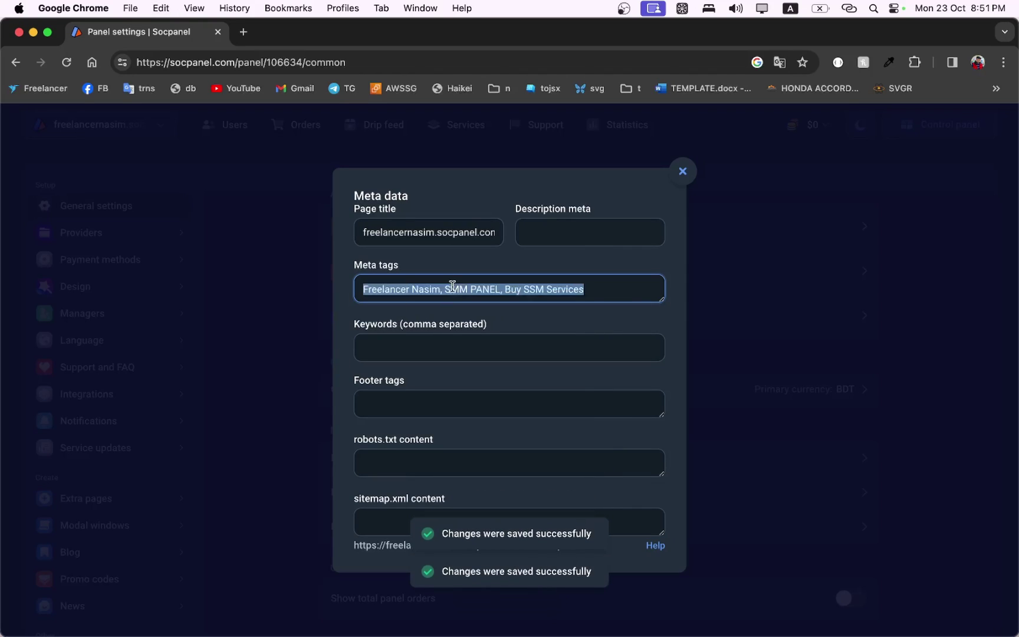
pyautogui.press('super+c')
pyautogui.click(429, 359)
pyautogui.press('super+v')
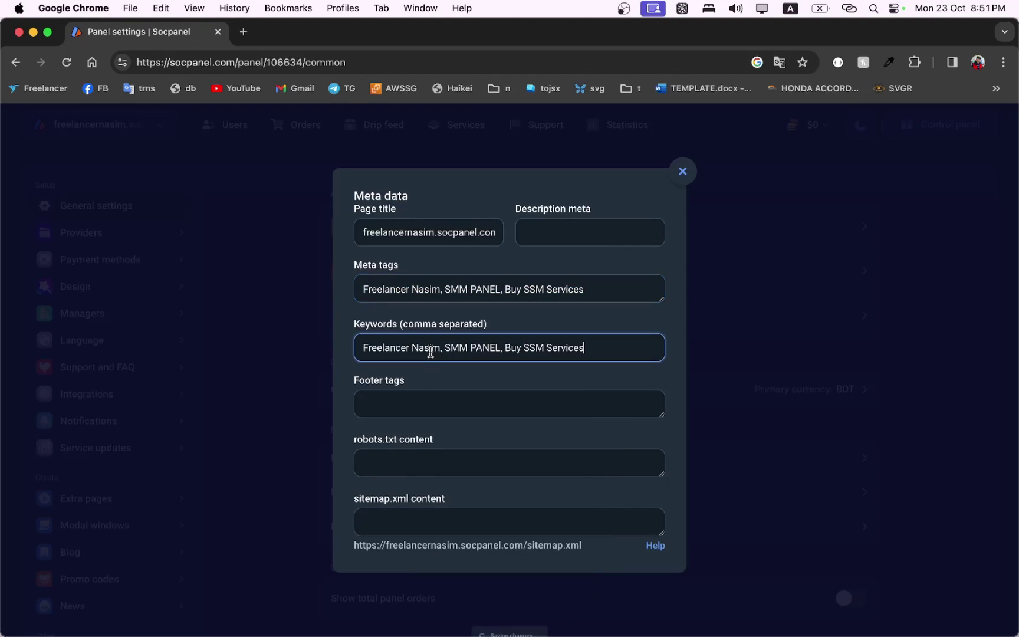
# Add the footer text 'All Rights are reserved by Freelancer Nasim' and close Meta data.
pyautogui.click(419, 402)
pyautogui.write('F')
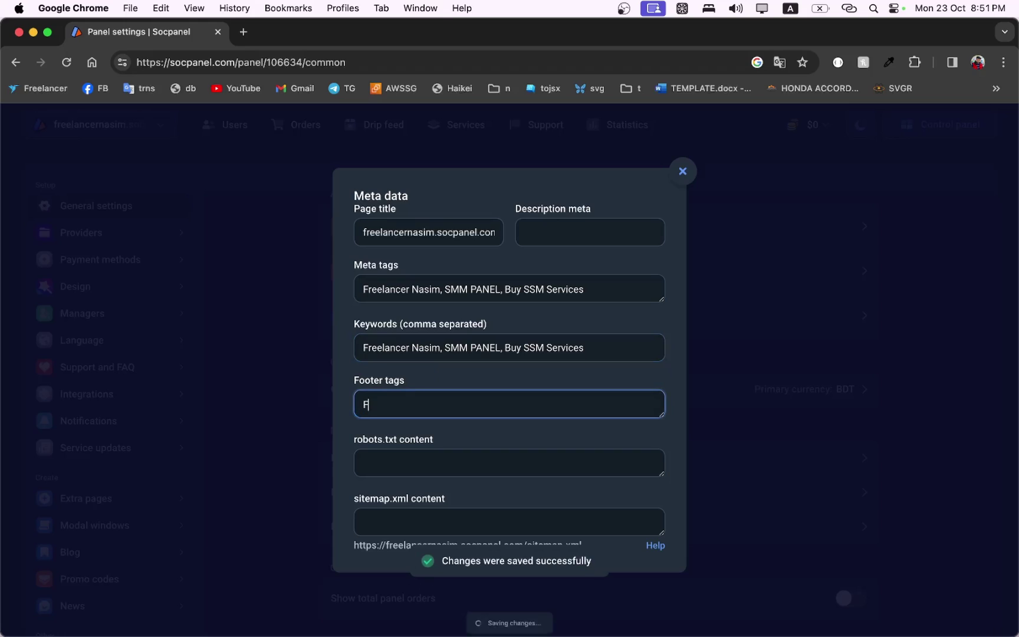
pyautogui.write('reelancer Nasim')
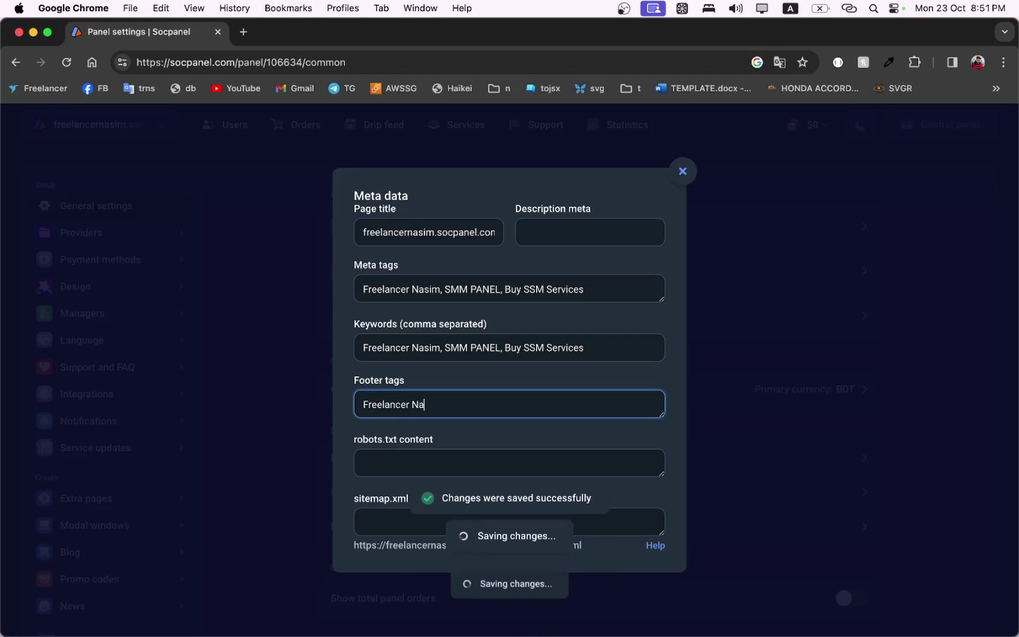
pyautogui.click(364, 403)
pyautogui.write('All Rights')
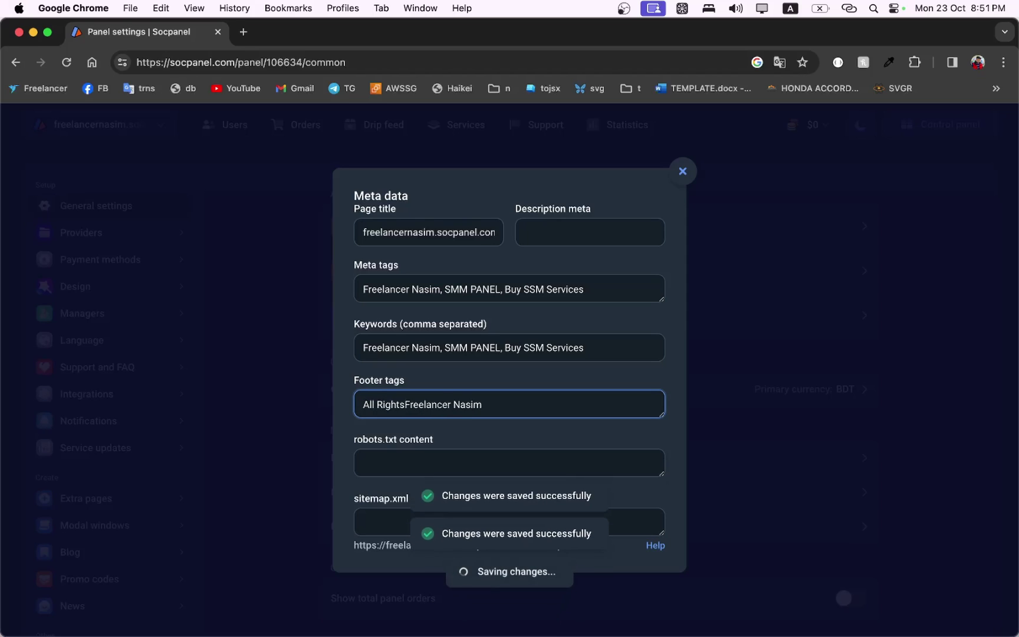
pyautogui.write(' are reserved by')
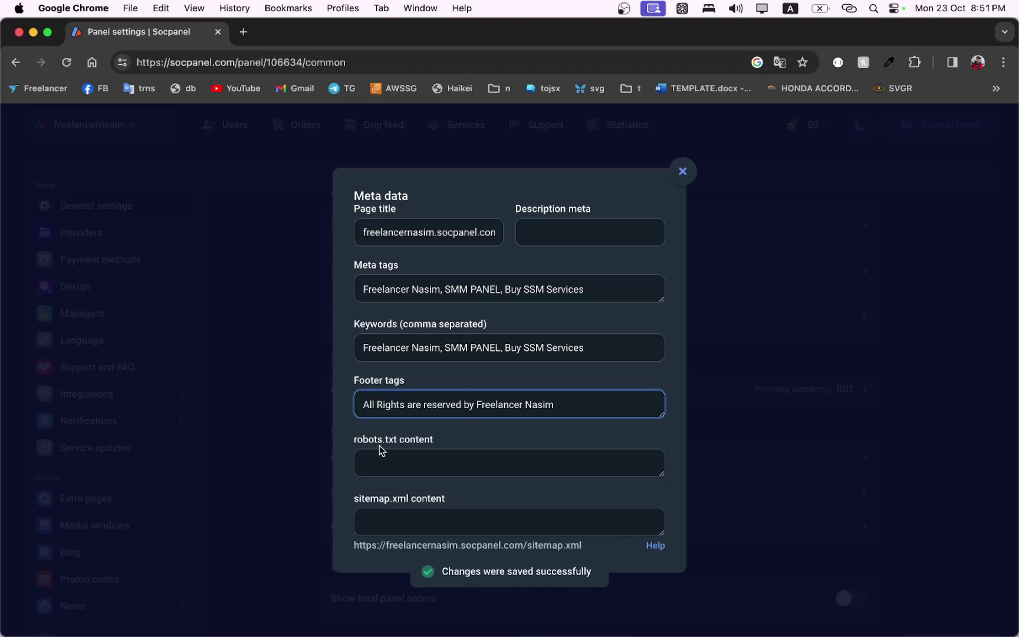
pyautogui.click(410, 460)
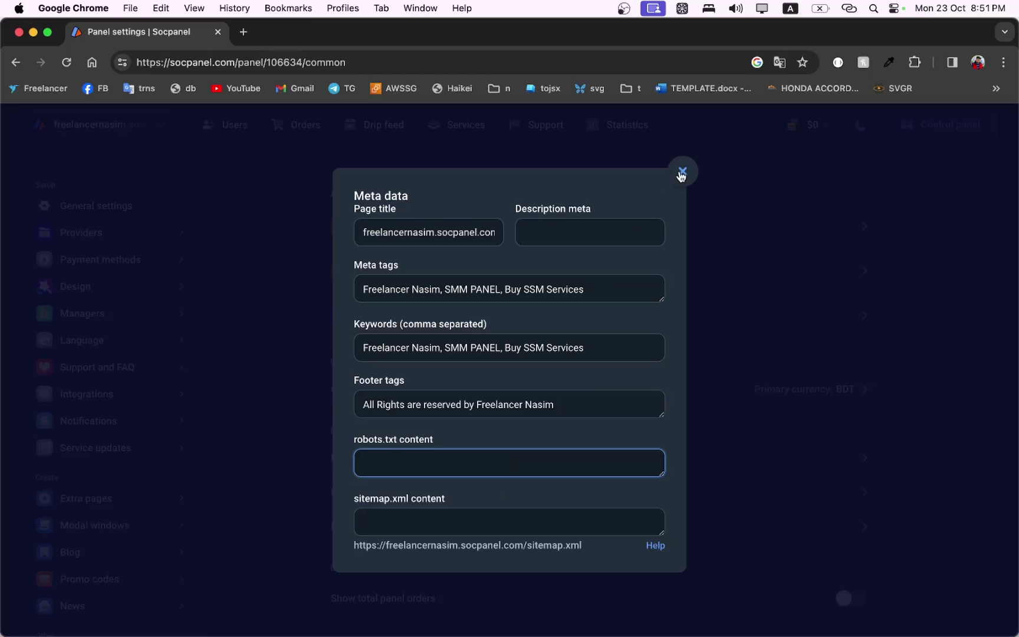
pyautogui.click(683, 173)
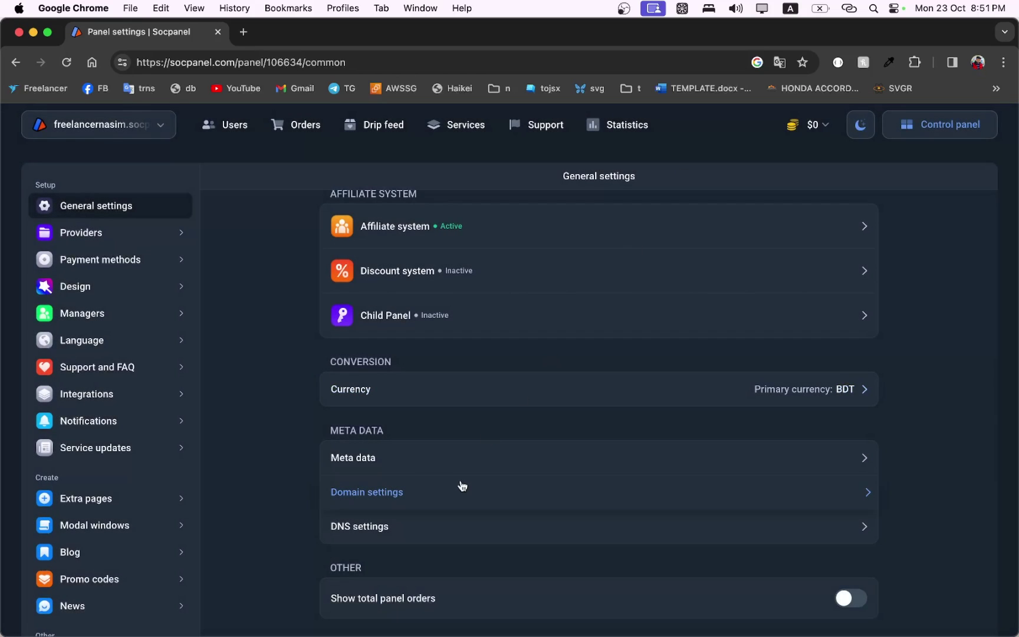
pyautogui.click(469, 461)
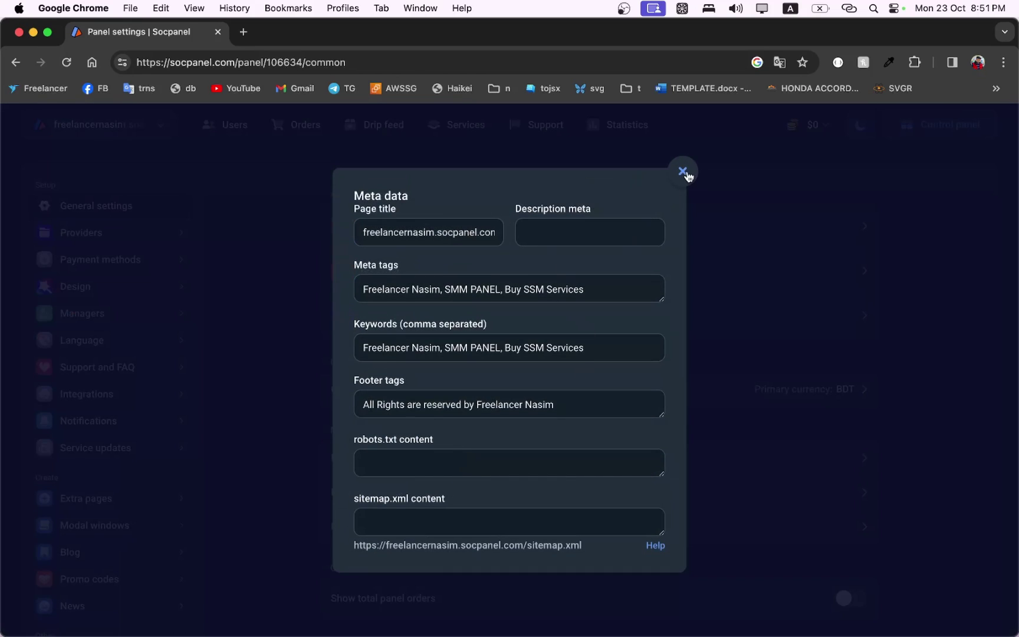
pyautogui.click(684, 174)
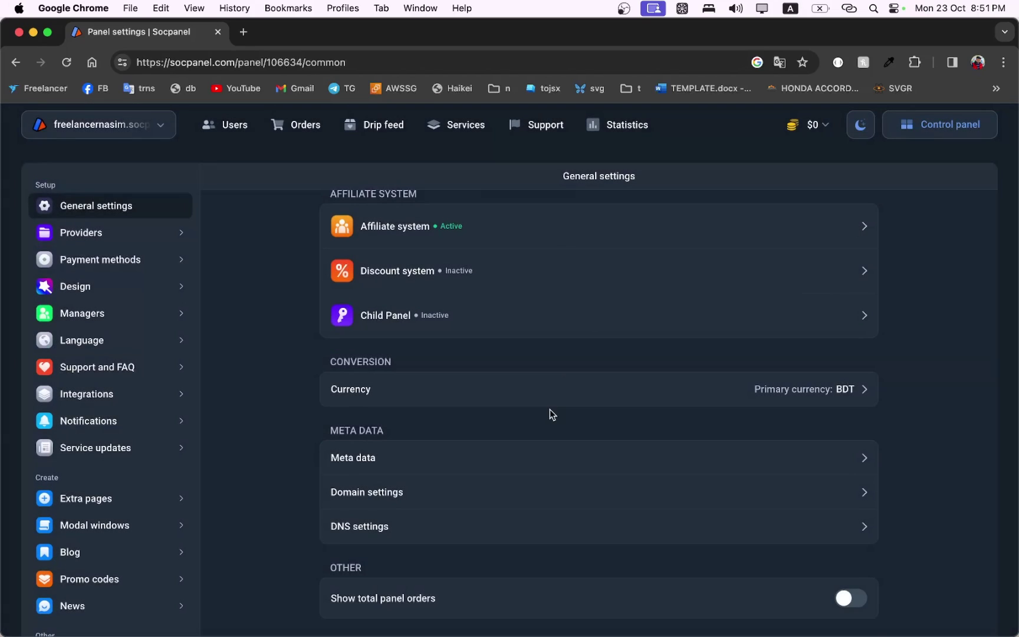
pyautogui.click(511, 493)
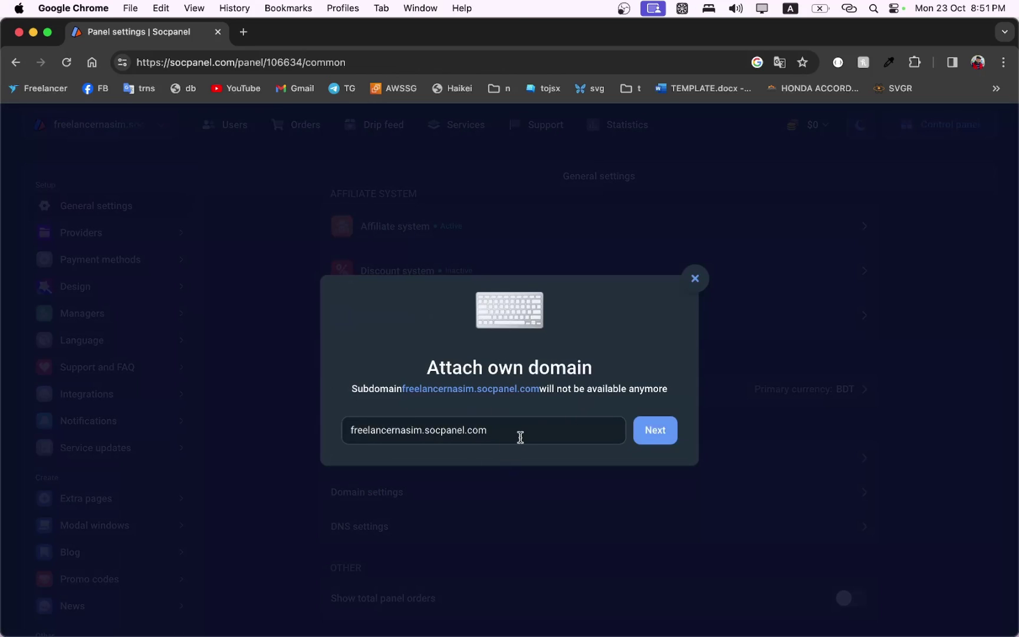
pyautogui.click(696, 279)
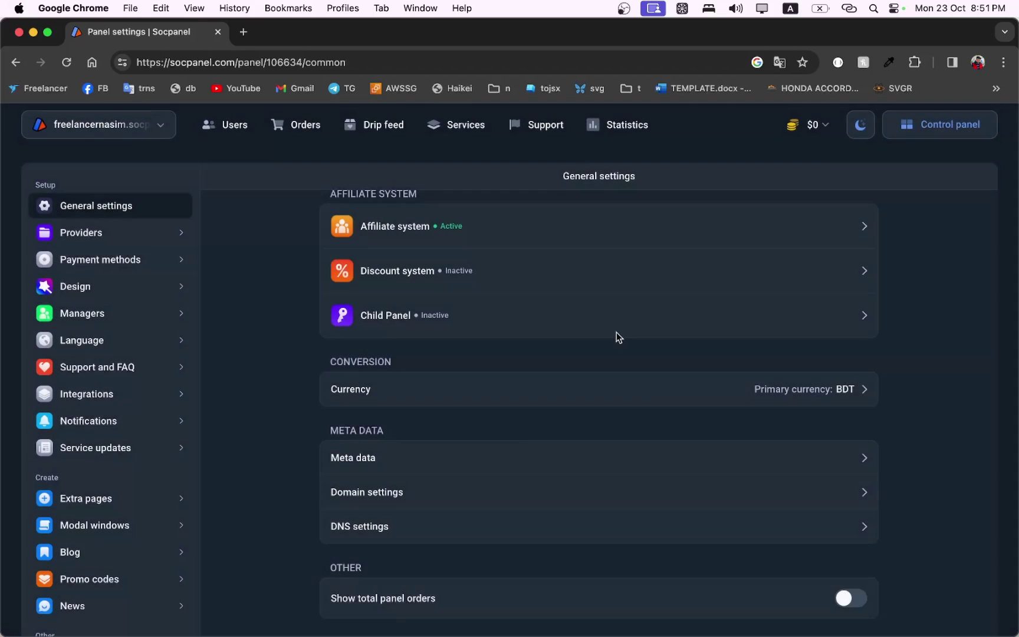
pyautogui.click(451, 530)
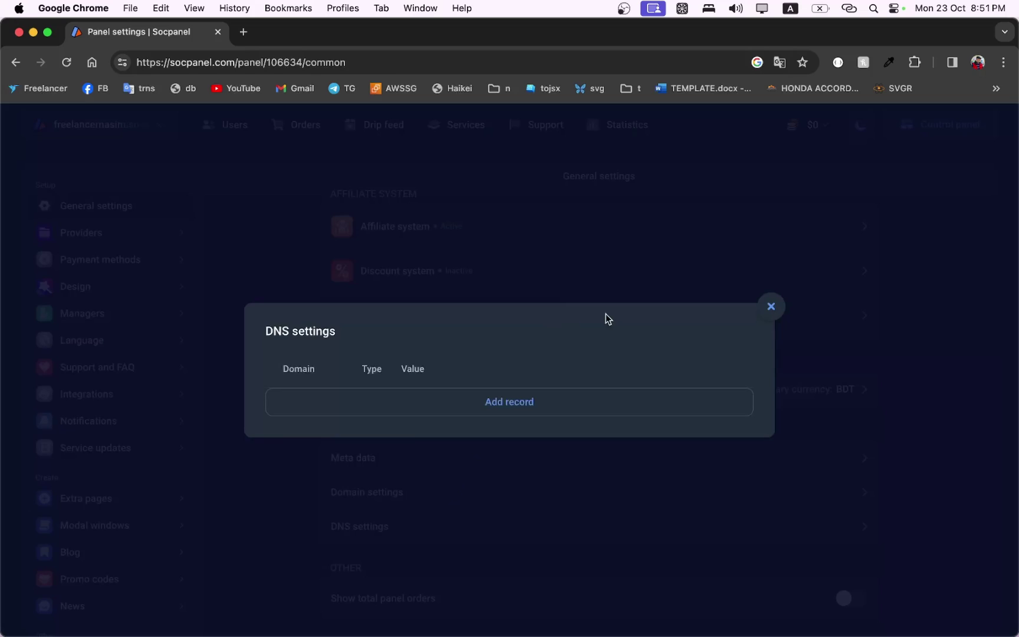
pyautogui.click(771, 306)
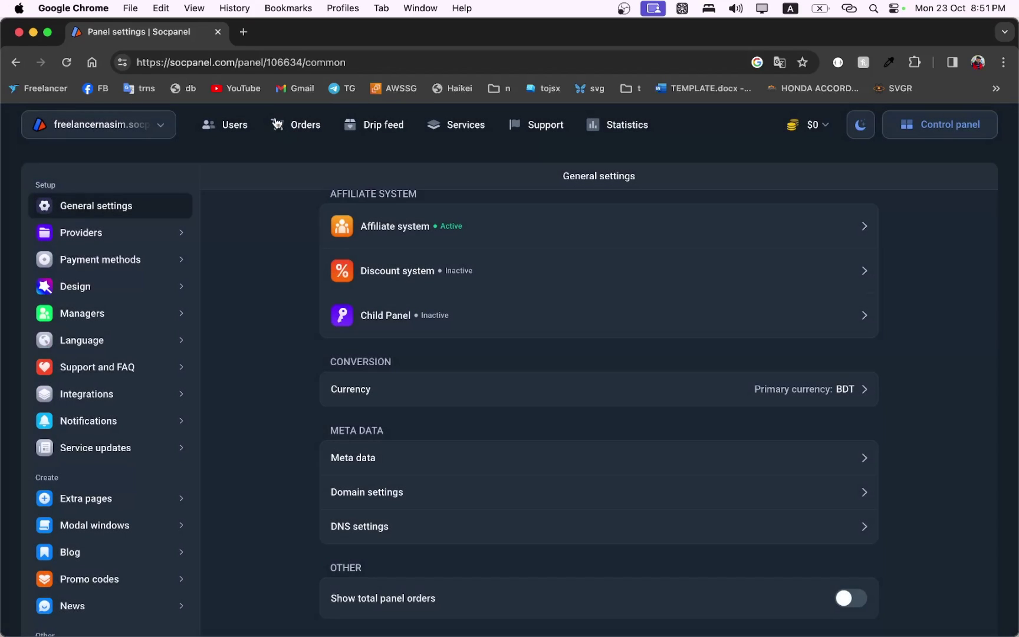
# Load the live site freelancernasim.socpanel.com in a new tab.
pyautogui.click(242, 33)
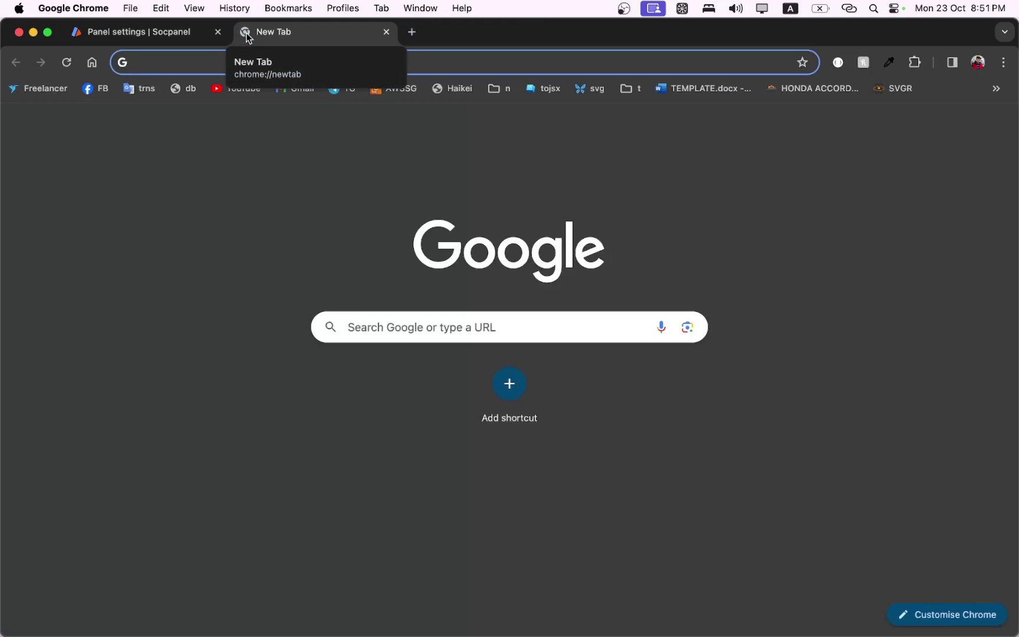
pyautogui.write('freel')
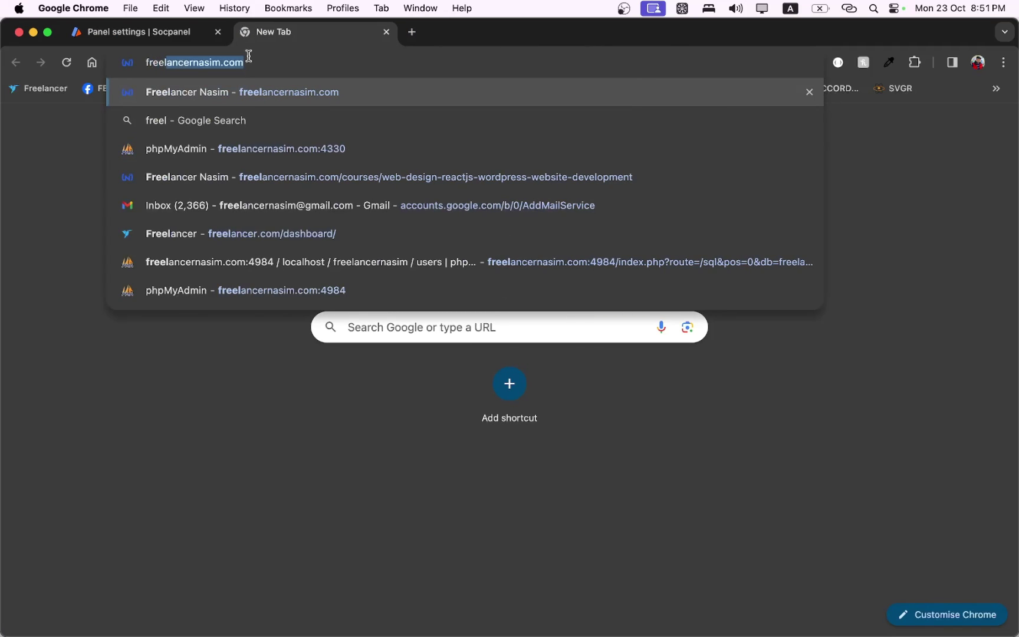
pyautogui.press('Right')
pyautogui.hotkey('shift', 'Left')
pyautogui.hotkey('shift', 'Left')
pyautogui.hotkey('shift', 'Left')
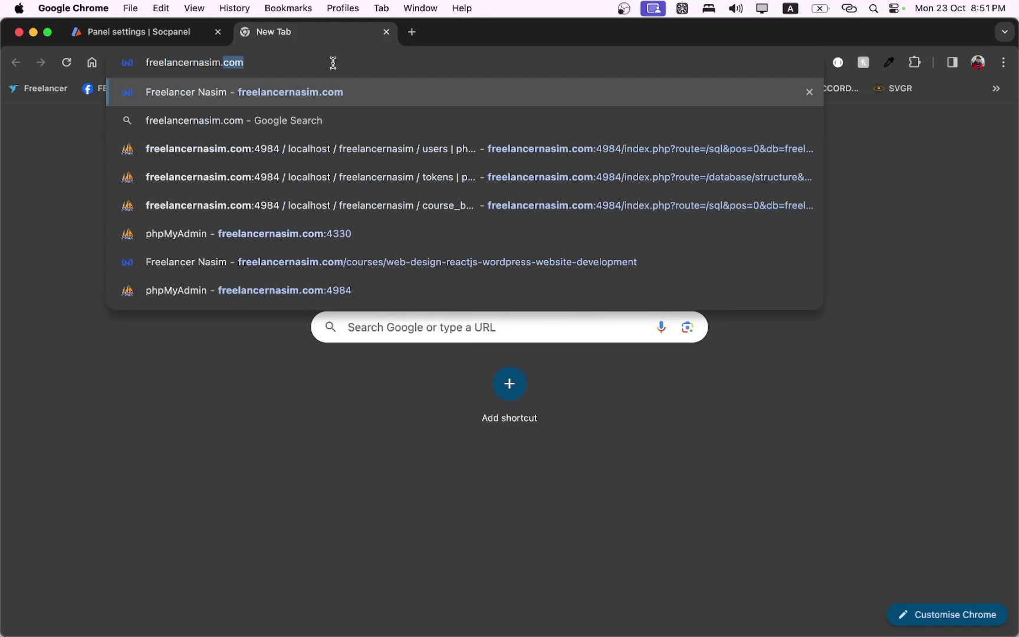
pyautogui.press('BackSpace')
pyautogui.press('BackSpace')
pyautogui.write('ssm.com')
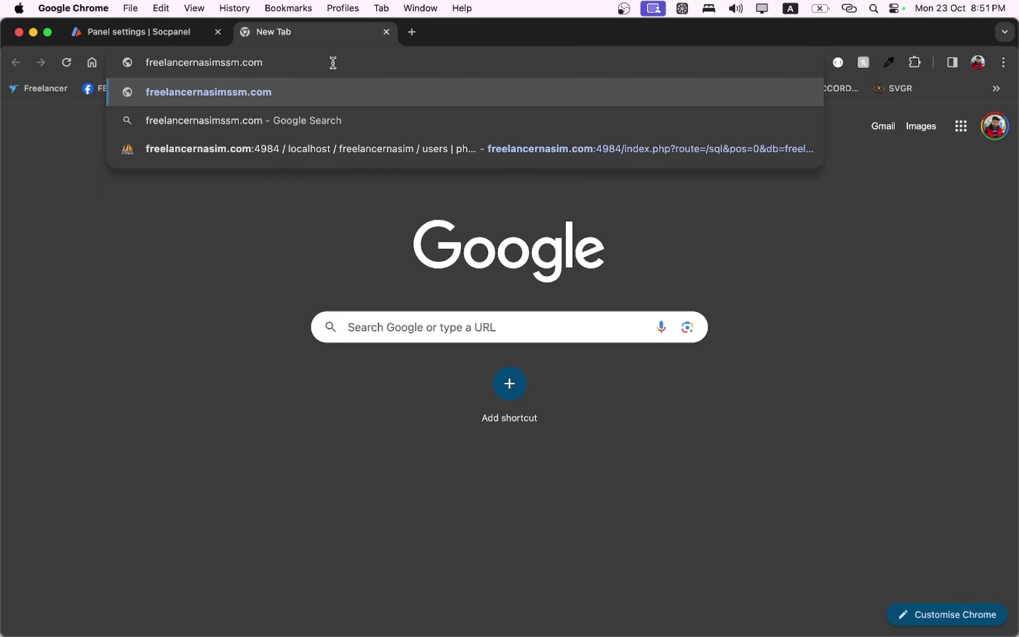
pyautogui.press('BackSpace')
pyautogui.press('BackSpace')
pyautogui.press('BackSpace')
pyautogui.press('BackSpace')
pyautogui.press('BackSpace')
pyautogui.press('BackSpace')
pyautogui.press('BackSpace')
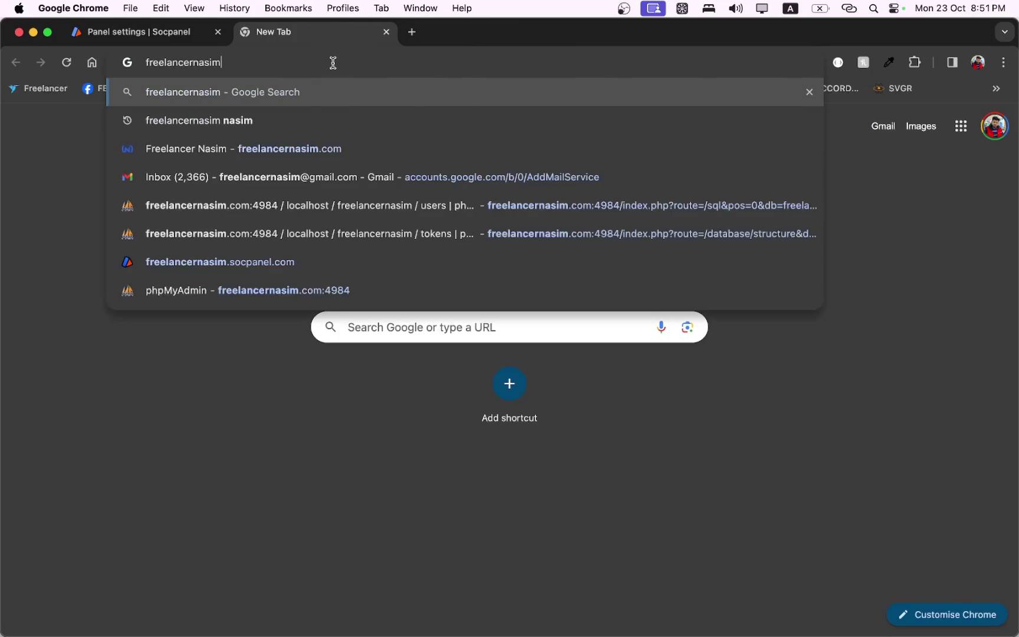
pyautogui.write('.so')
pyautogui.press('Return')
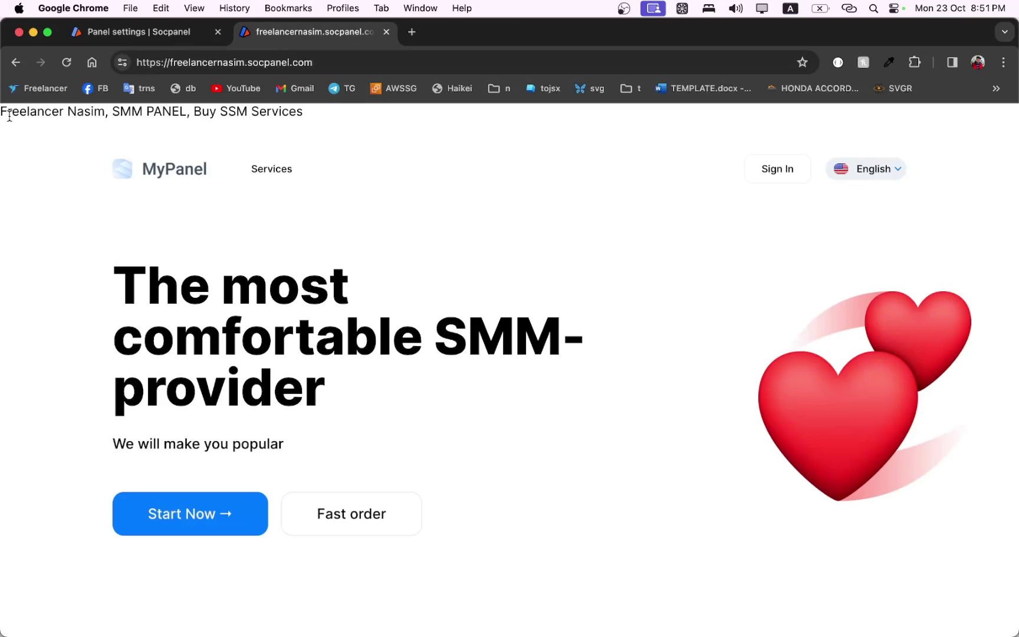
# Scroll through the landing page and check the meta text shown at the top.
pyautogui.moveTo(15, 109); pyautogui.dragTo(254, 111)
pyautogui.scroll(-10, 263, 253)
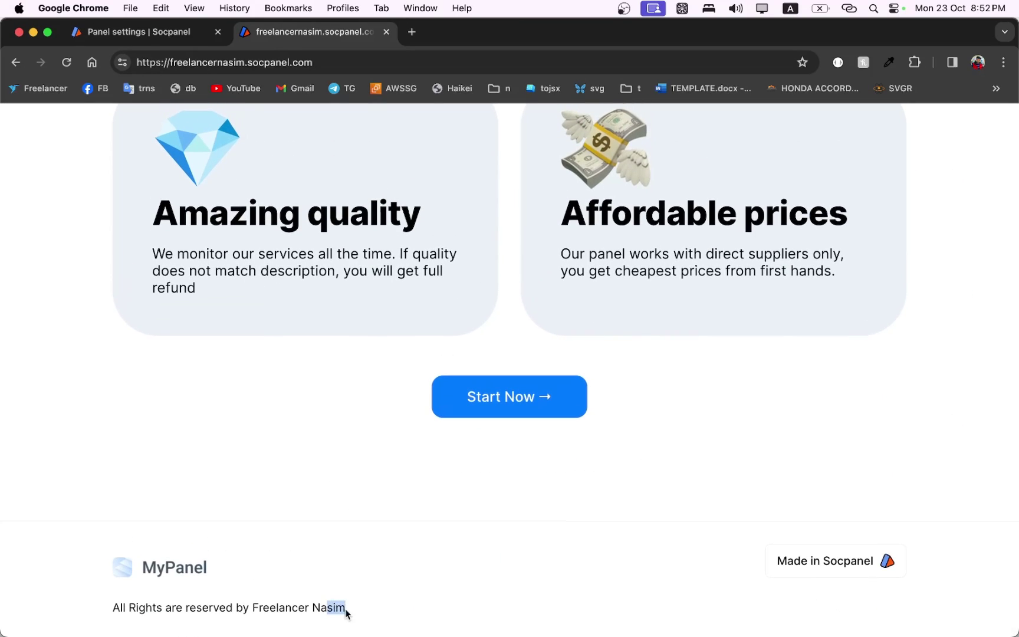
pyautogui.scroll(15, 311, 421)
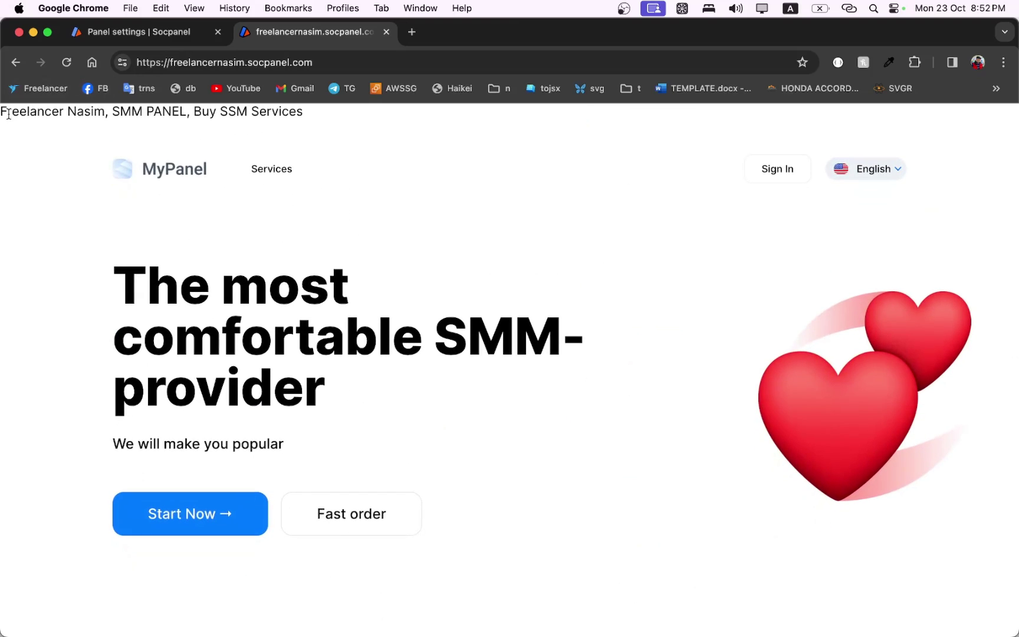
pyautogui.moveTo(3, 111); pyautogui.dragTo(295, 113)
pyautogui.click(292, 114)
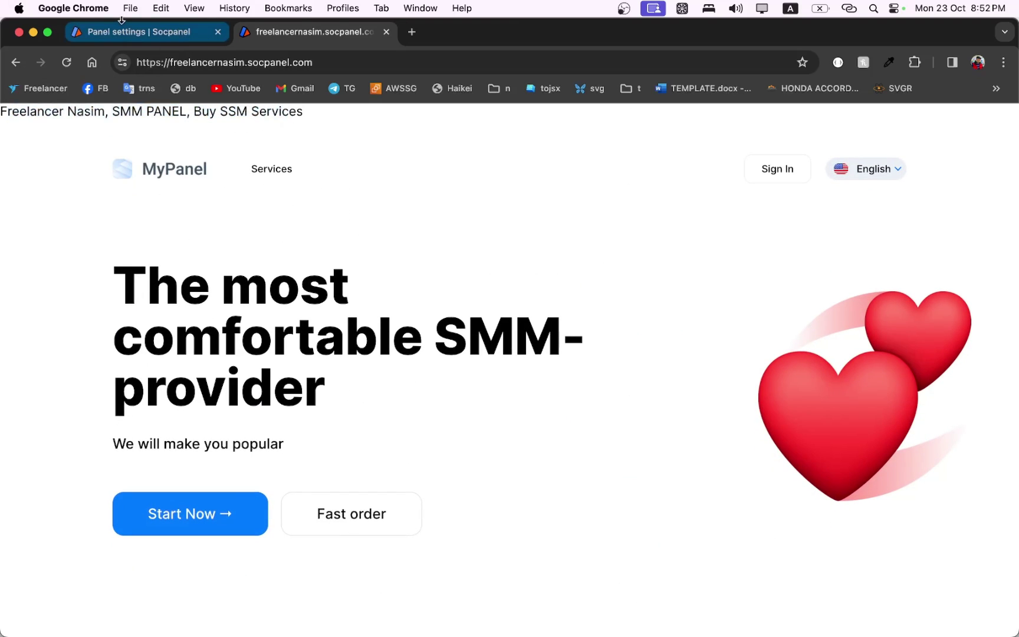
# Delete all the Meta tags text in the panel's Meta data settings.
pyautogui.click(135, 33)
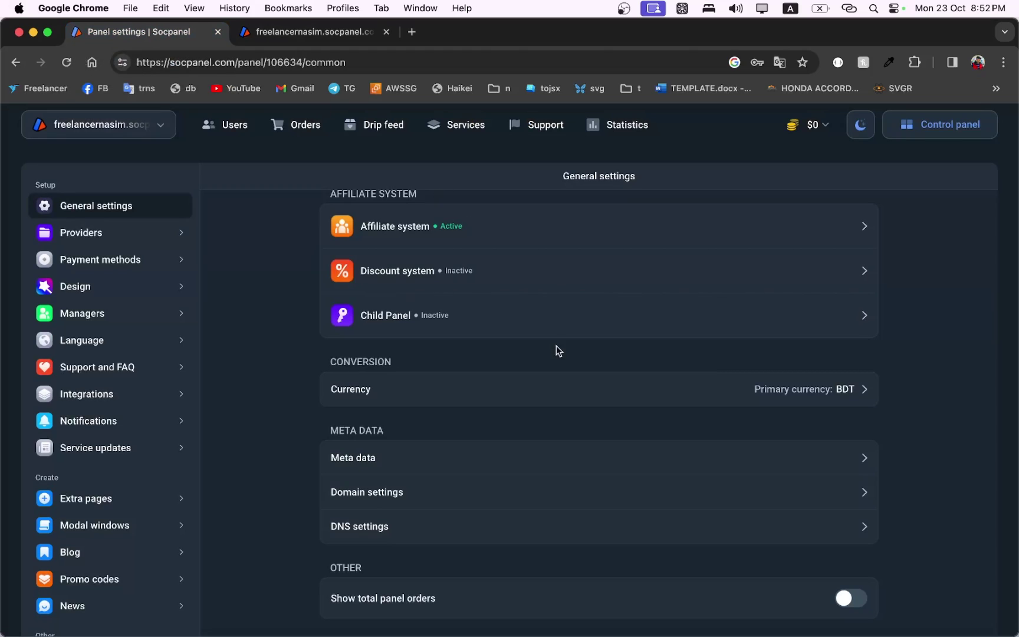
pyautogui.scroll(3, 542, 389)
pyautogui.scroll(5, 531, 432)
pyautogui.scroll(-7, 530, 432)
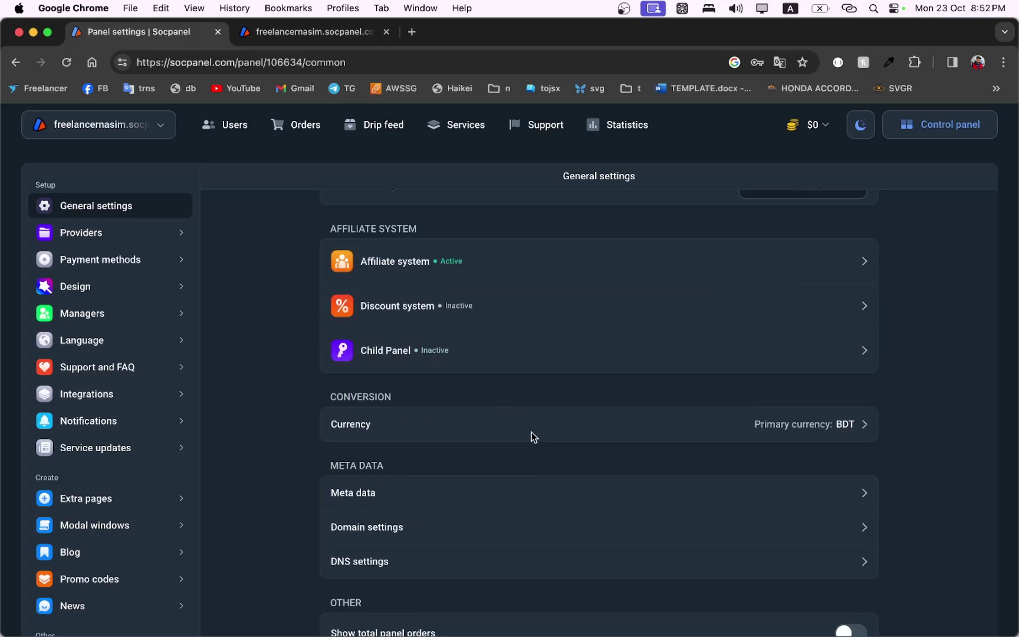
pyautogui.click(507, 459)
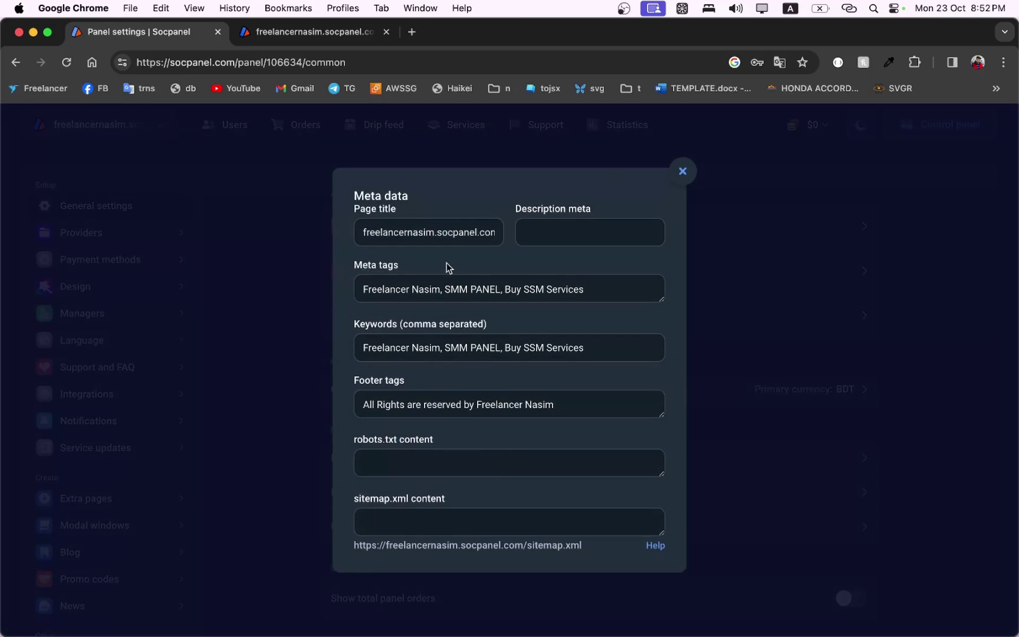
pyautogui.moveTo(616, 287); pyautogui.dragTo(347, 282)
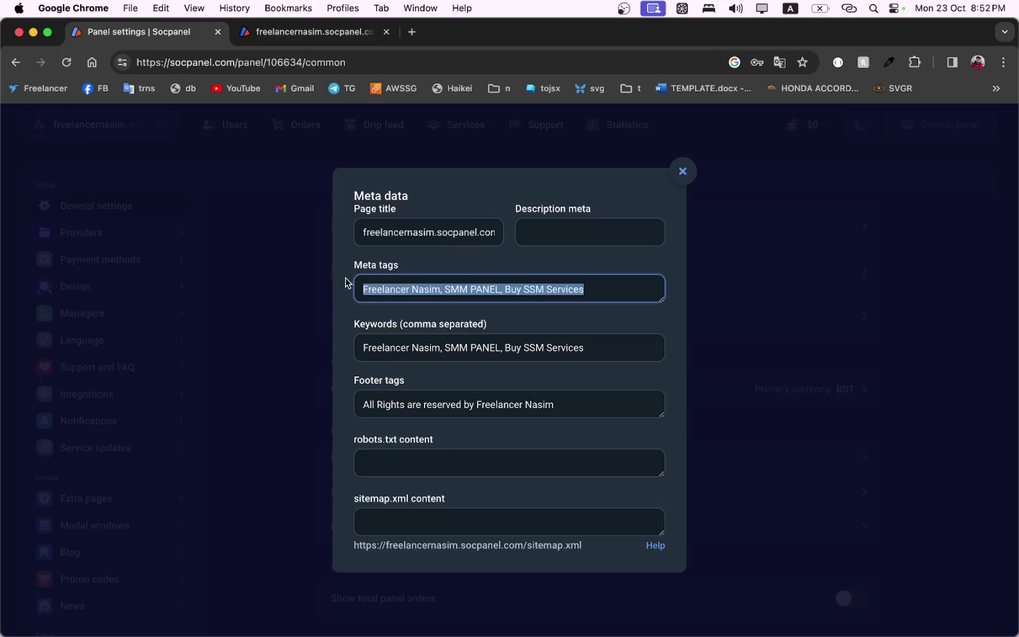
pyautogui.press('BackSpace')
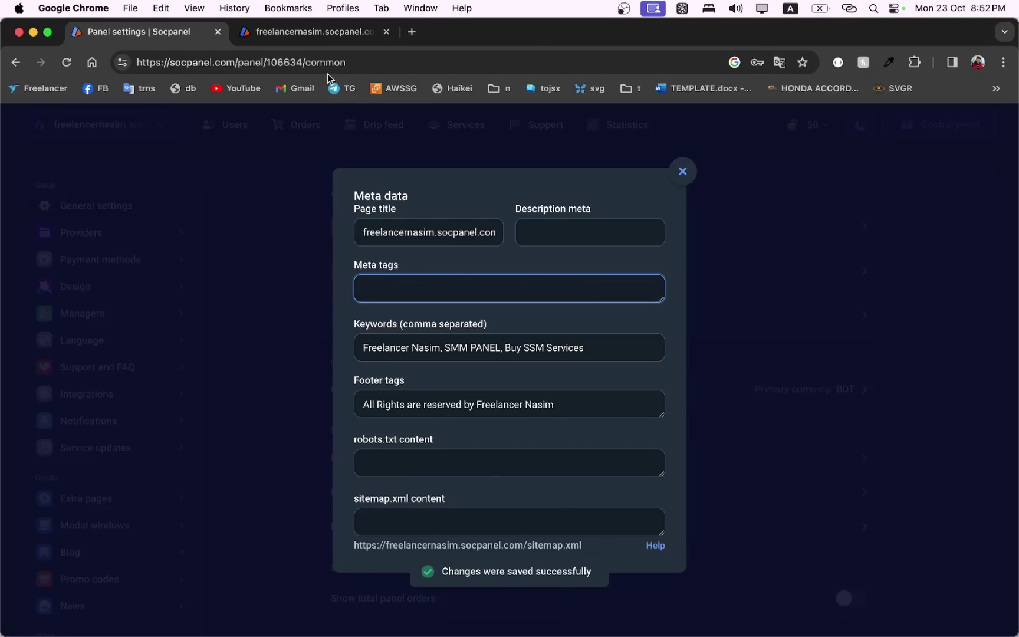
# Reload the live site to check the footer, then close the Meta data settings.
pyautogui.click(321, 35)
pyautogui.click(66, 62)
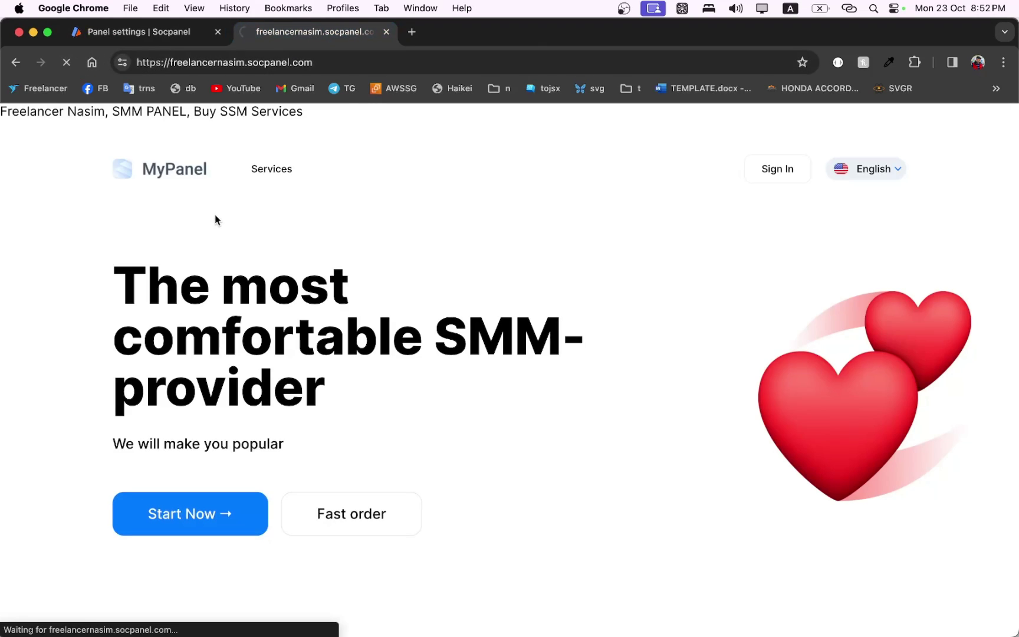
pyautogui.scroll(-5, 332, 303)
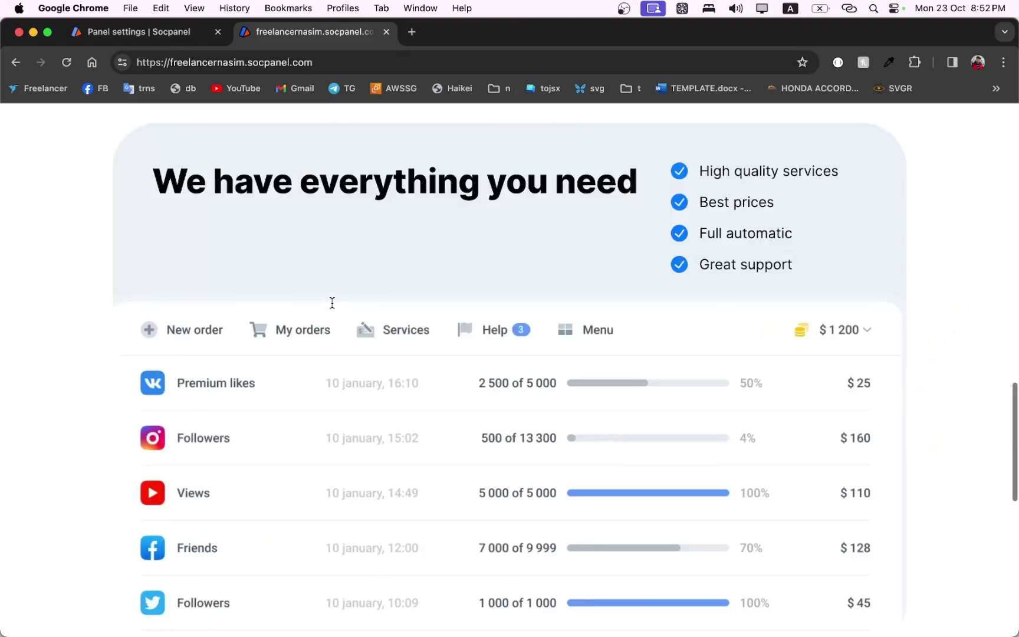
pyautogui.scroll(-10, 332, 302)
pyautogui.moveTo(337, 609); pyautogui.dragTo(422, 555)
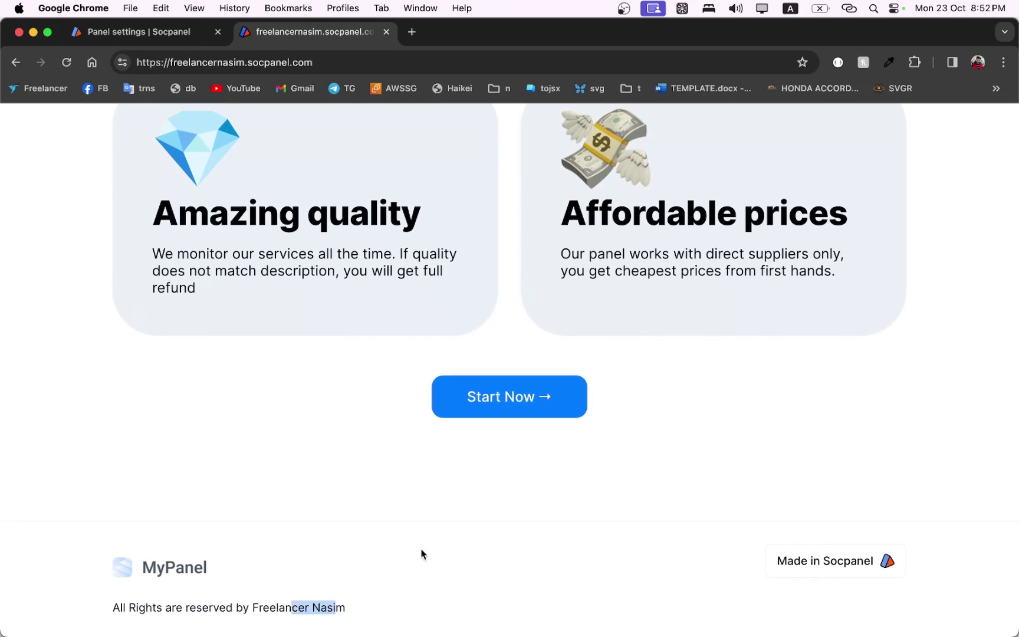
pyautogui.click(422, 555)
pyautogui.click(181, 33)
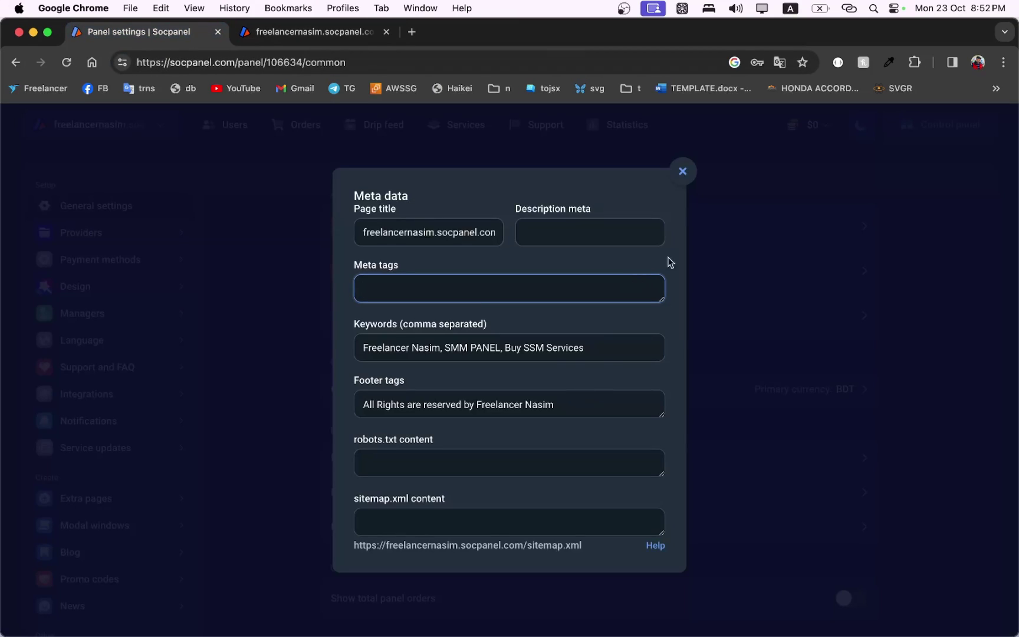
pyautogui.click(682, 170)
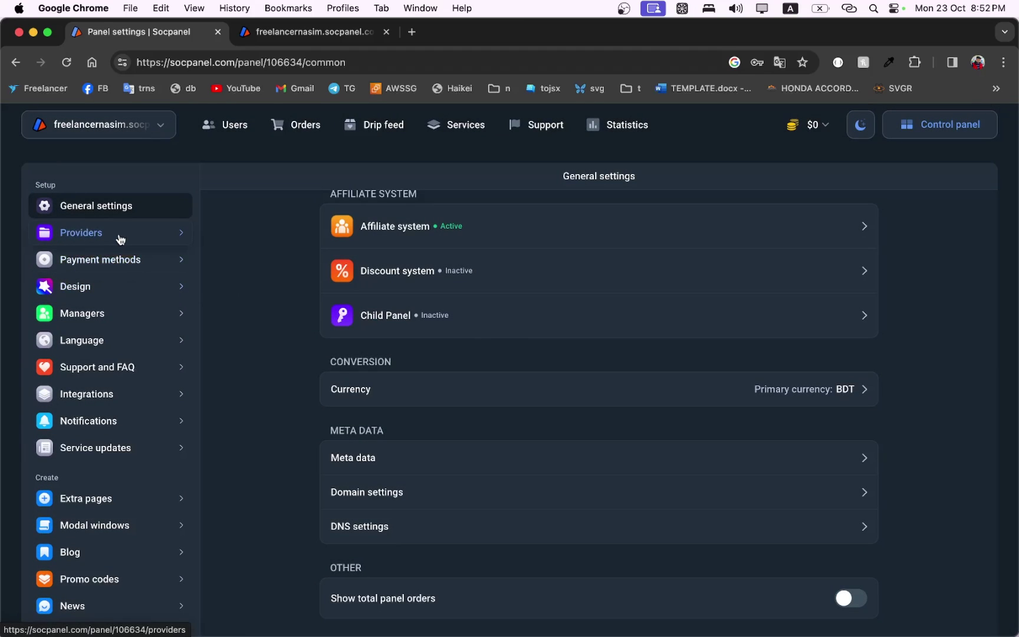
# Open the live site's Services page to confirm no services are listed.
pyautogui.click(278, 32)
pyautogui.scroll(15, 340, 179)
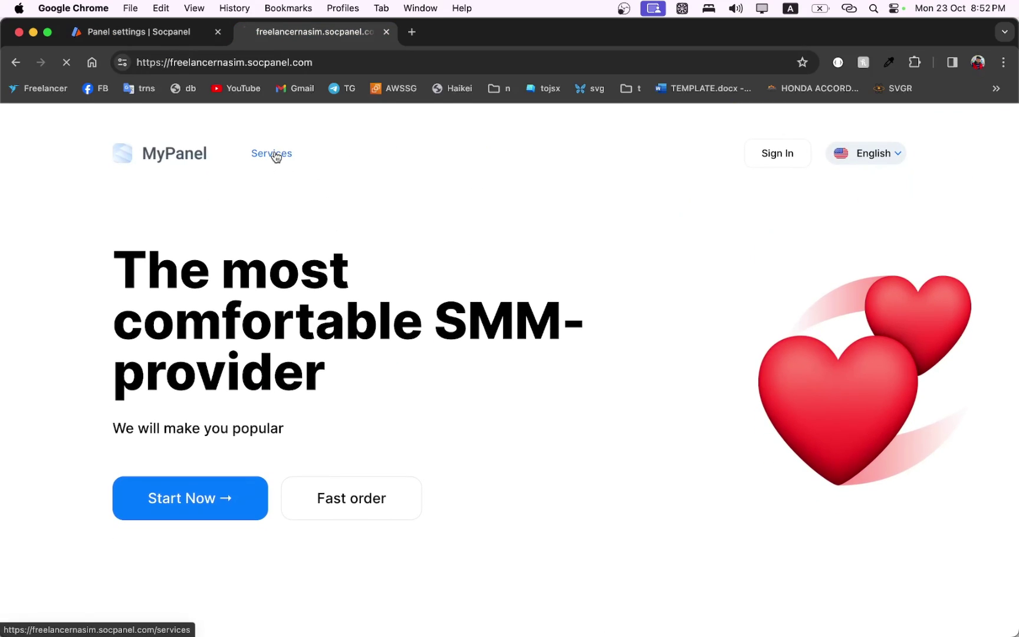
pyautogui.click(272, 153)
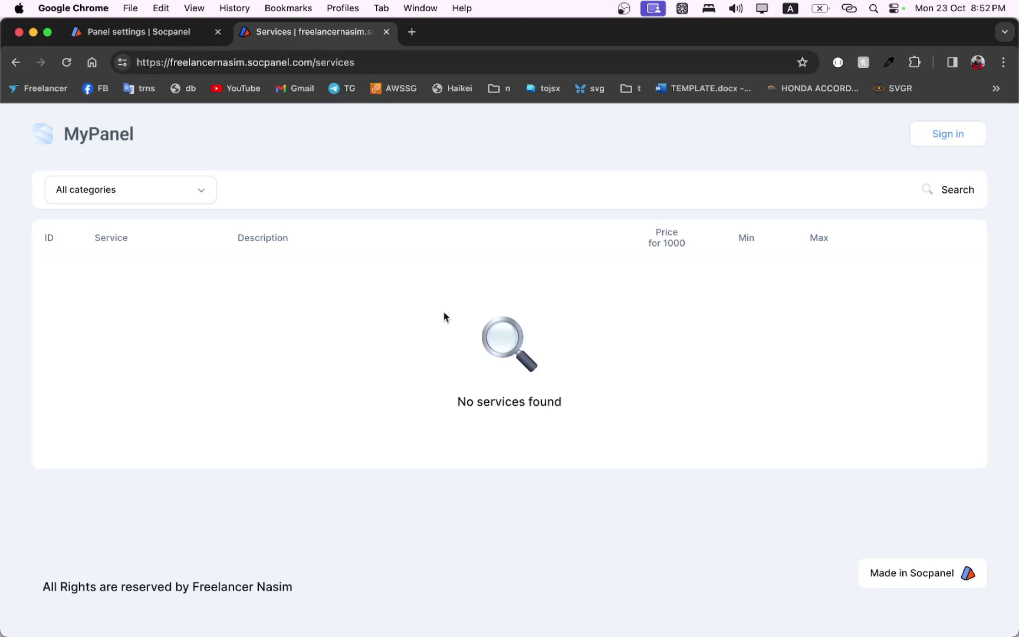
# Go to the panel's Providers settings page.
pyautogui.click(169, 32)
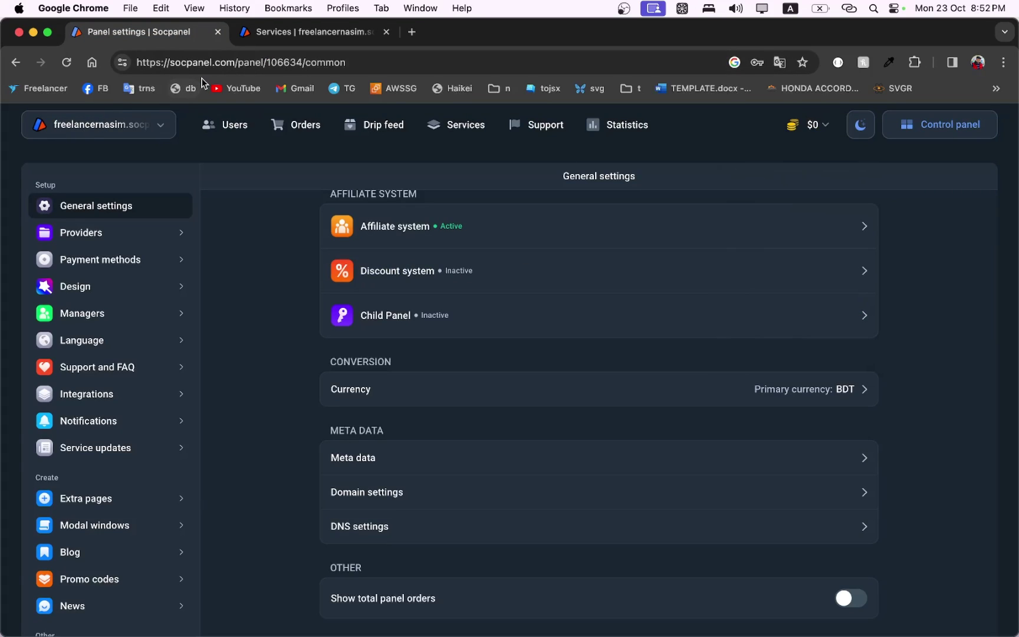
pyautogui.moveTo(173, 63); pyautogui.dragTo(232, 61)
pyautogui.click(264, 253)
pyautogui.click(98, 234)
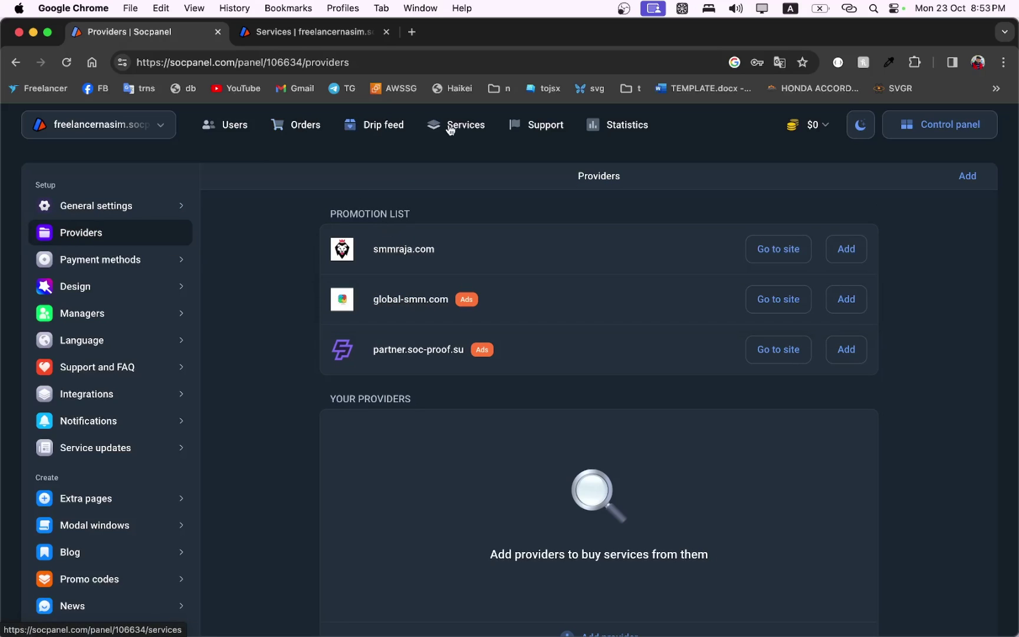
# Open the panel's Services list and browse the direct providers catalogue.
pyautogui.click(471, 129)
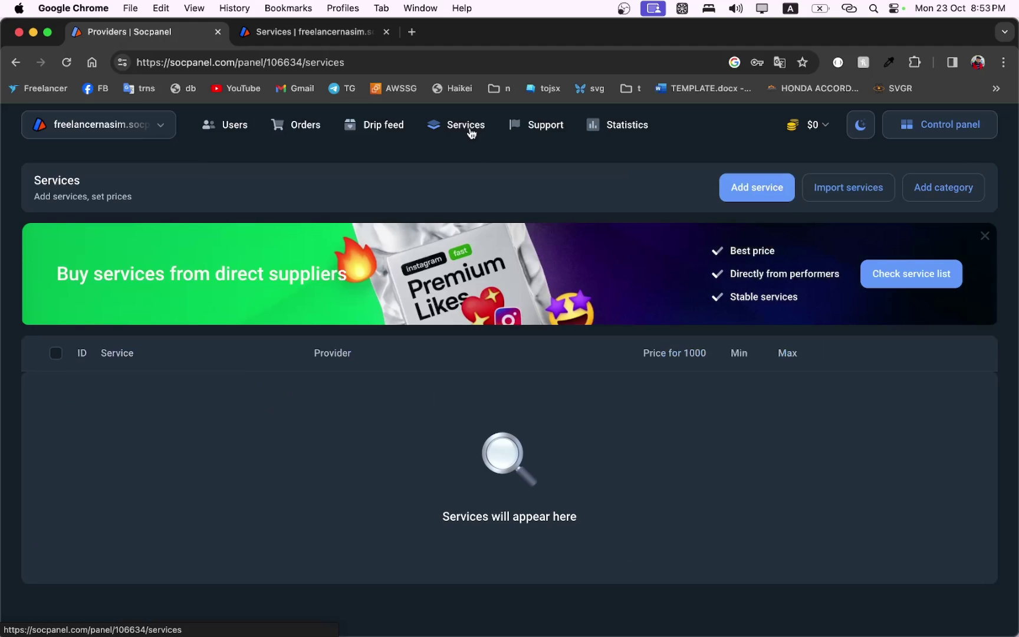
pyautogui.click(984, 242)
pyautogui.click(982, 241)
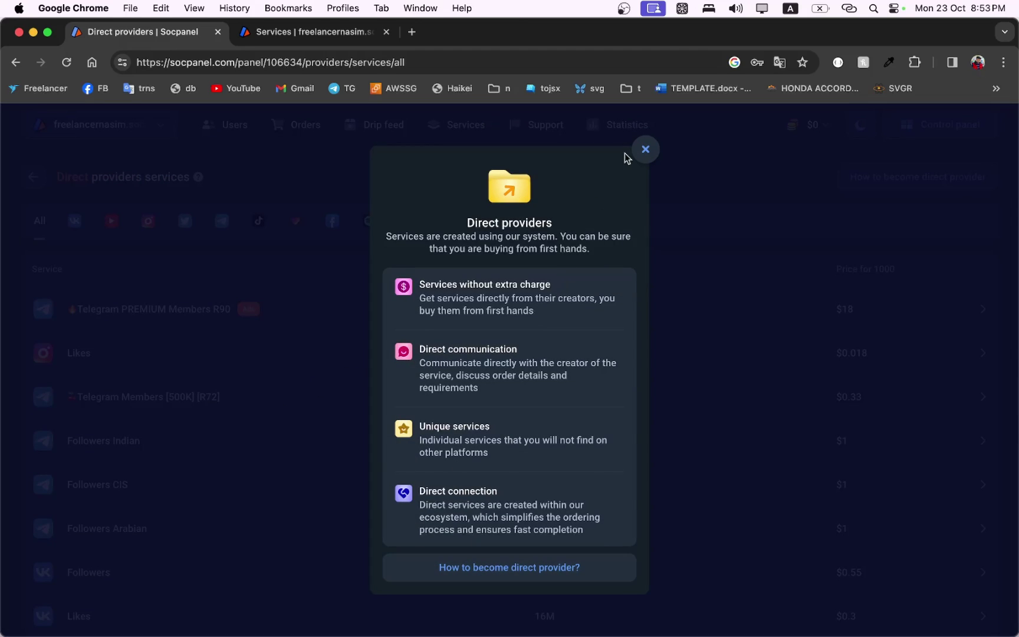
pyautogui.click(645, 152)
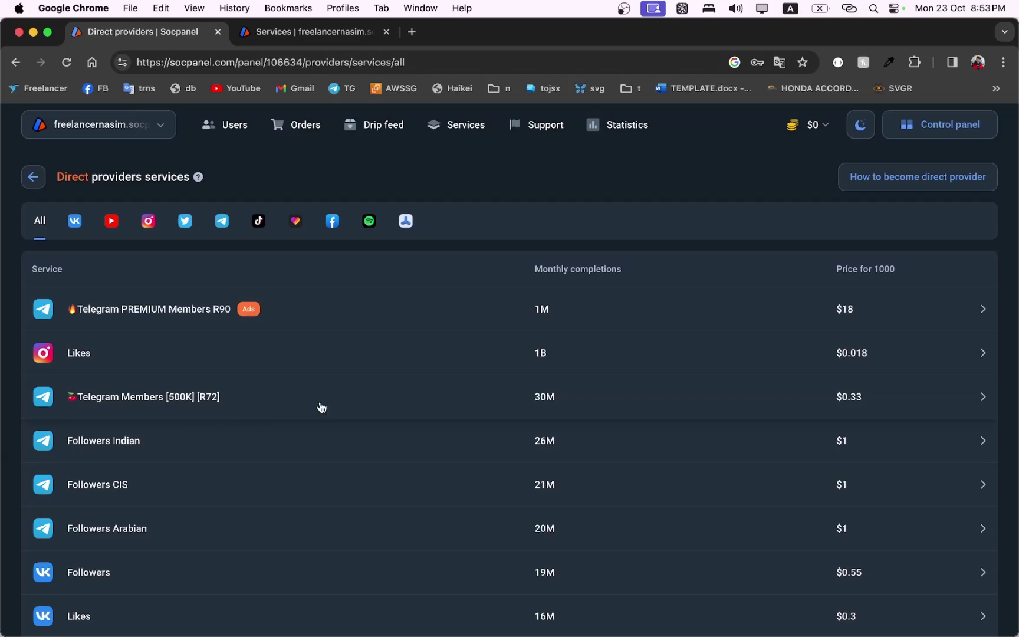
# Add Telegram Members [500K] [R72] by connecting to its provider and setting it up.
pyautogui.click(365, 402)
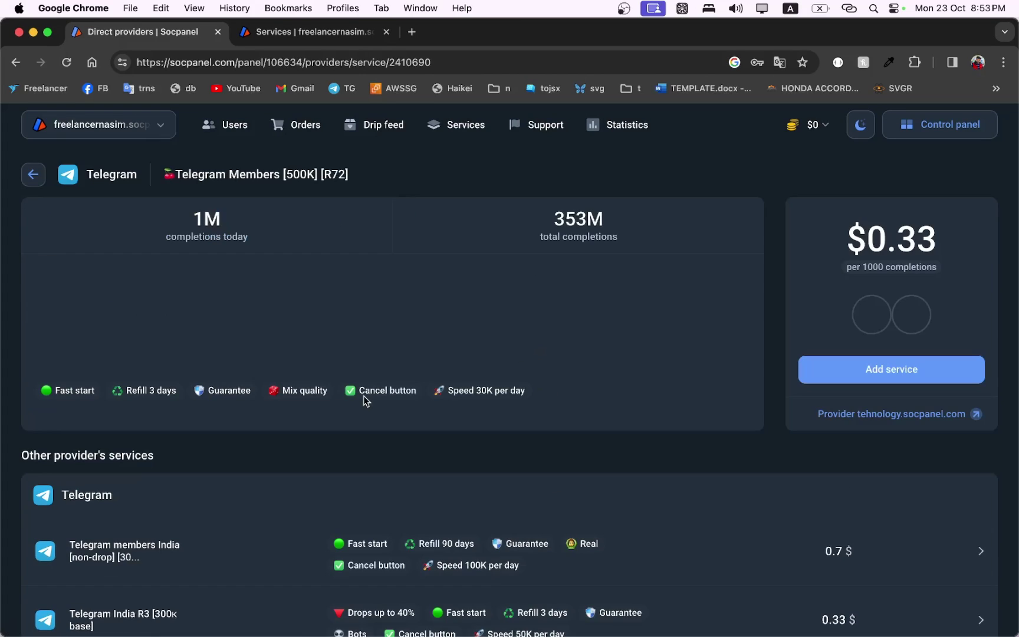
pyautogui.moveTo(531, 273)
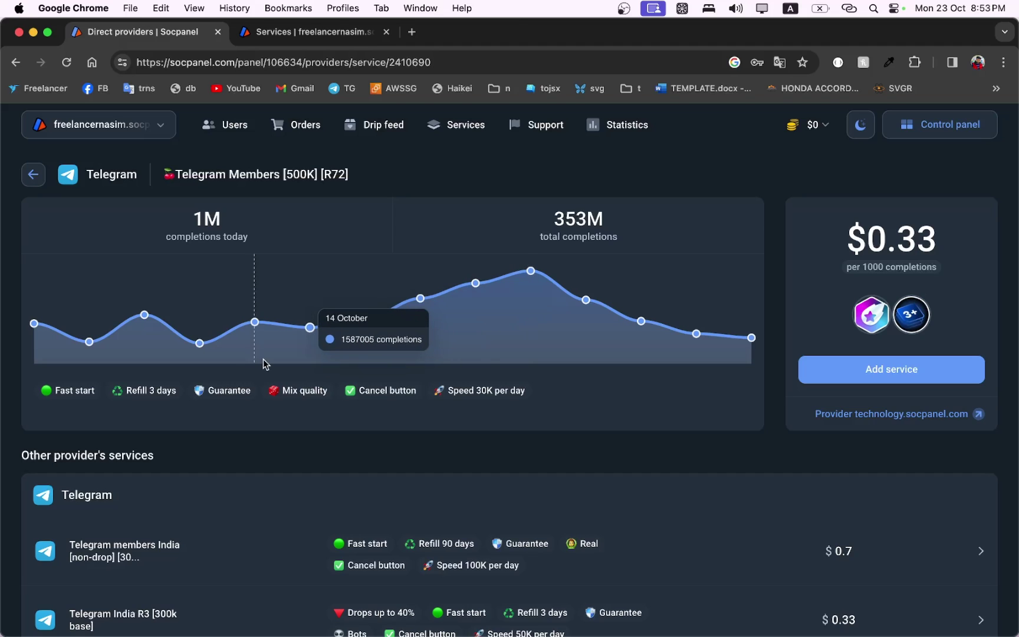
pyautogui.scroll(-1, 206, 448)
pyautogui.scroll(1, 206, 445)
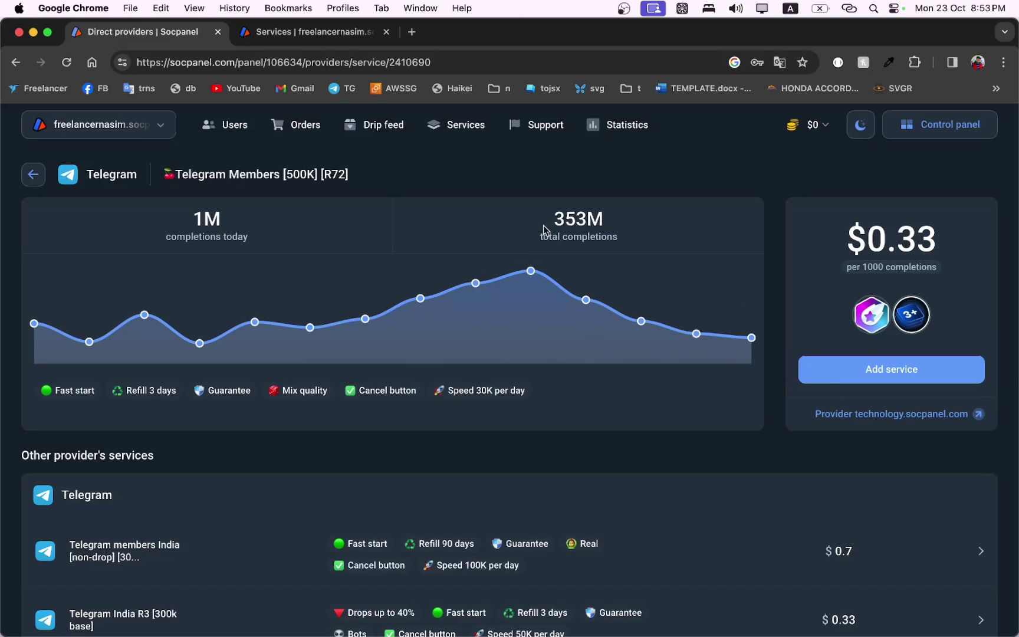
pyautogui.click(887, 376)
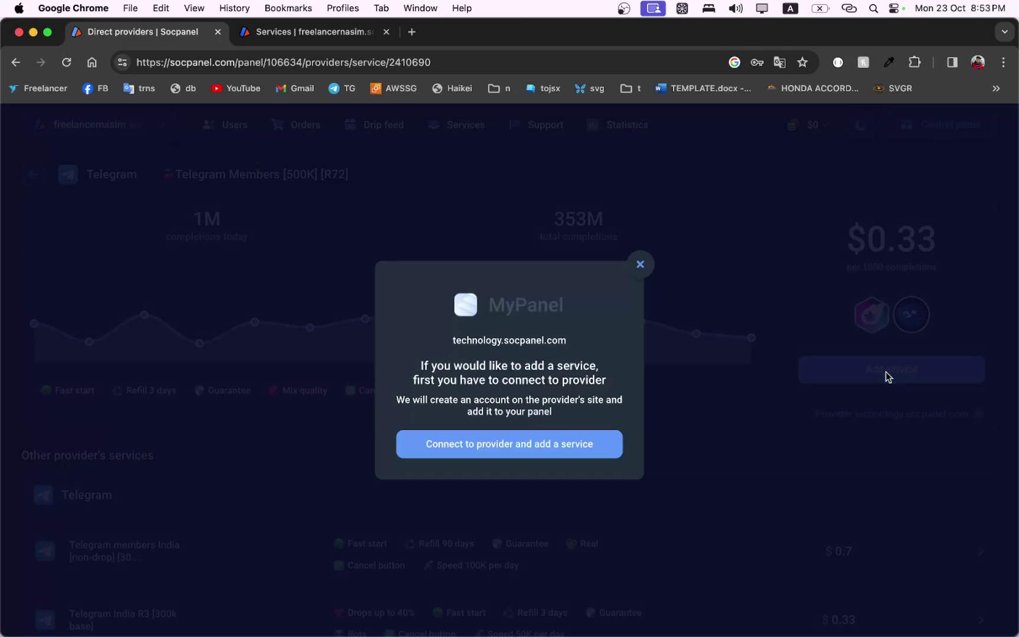
pyautogui.click(511, 448)
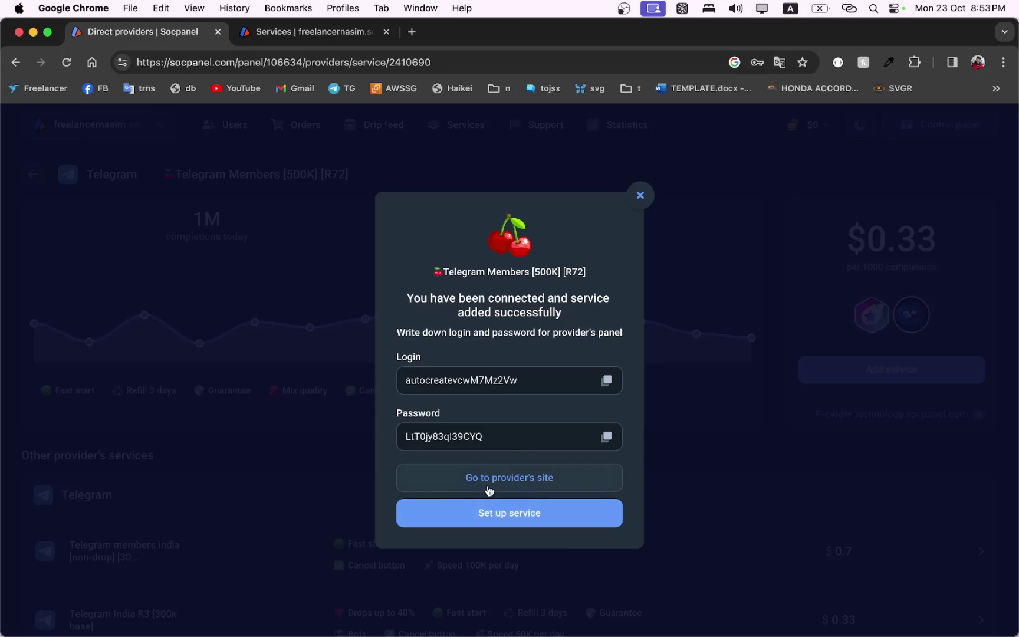
pyautogui.click(516, 517)
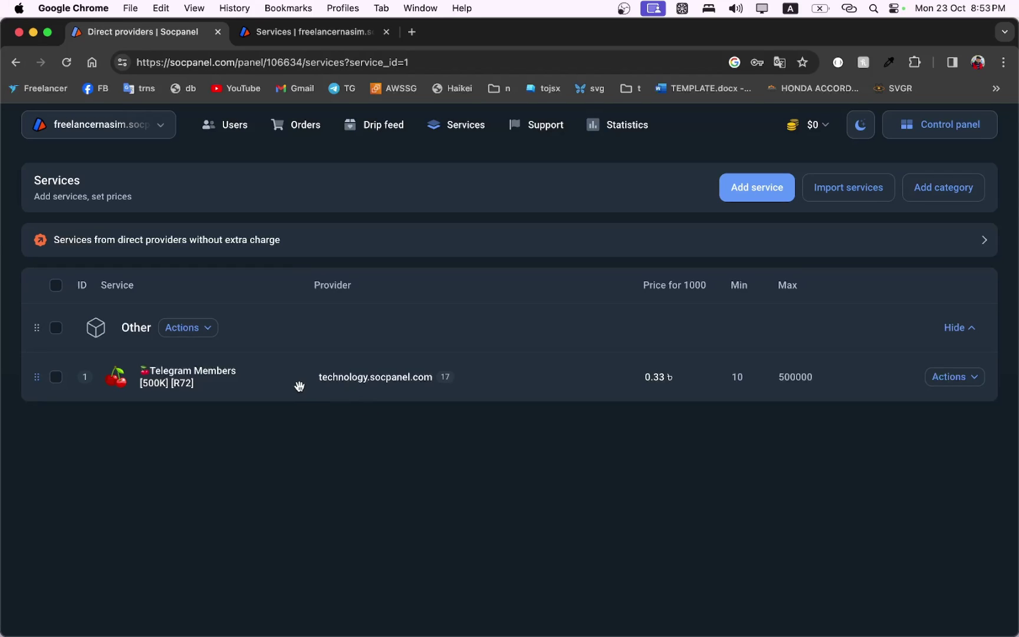
# Copy socpanel.com from the page address.
pyautogui.click(967, 382)
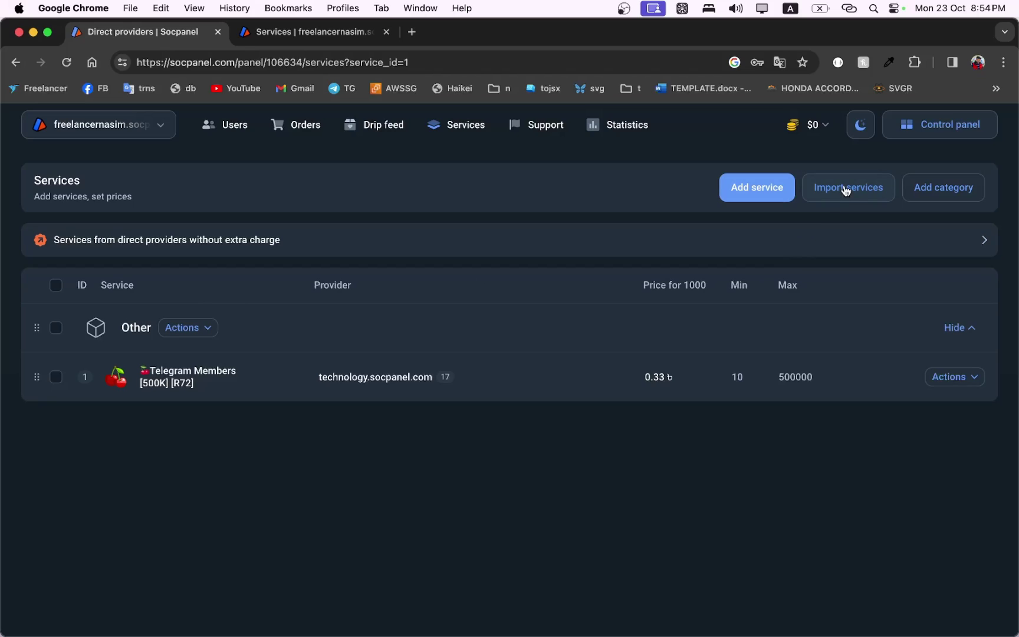
pyautogui.click(168, 61)
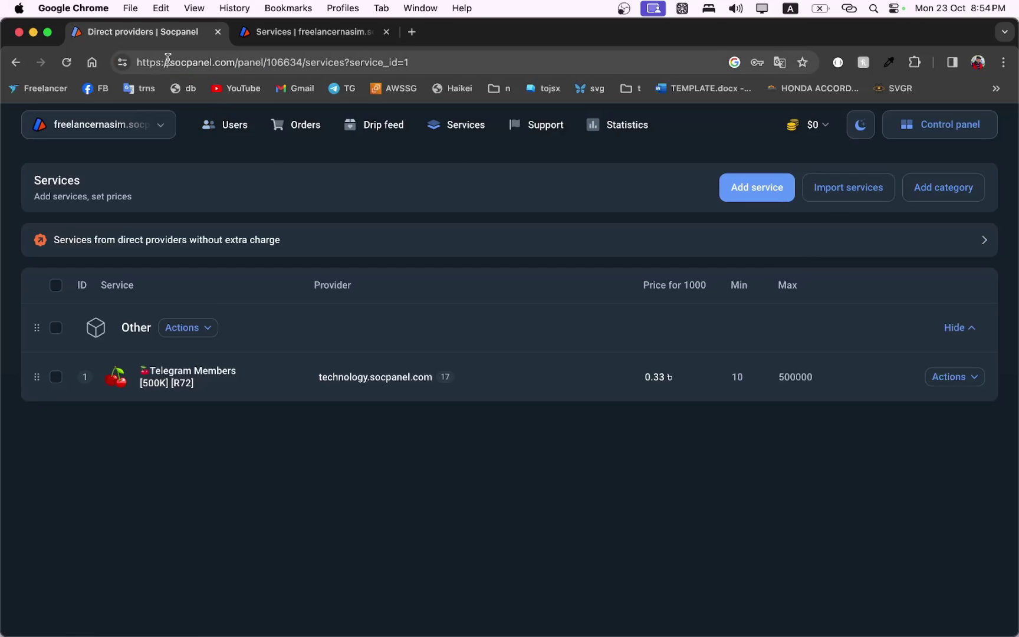
pyautogui.moveTo(168, 61); pyautogui.dragTo(232, 59)
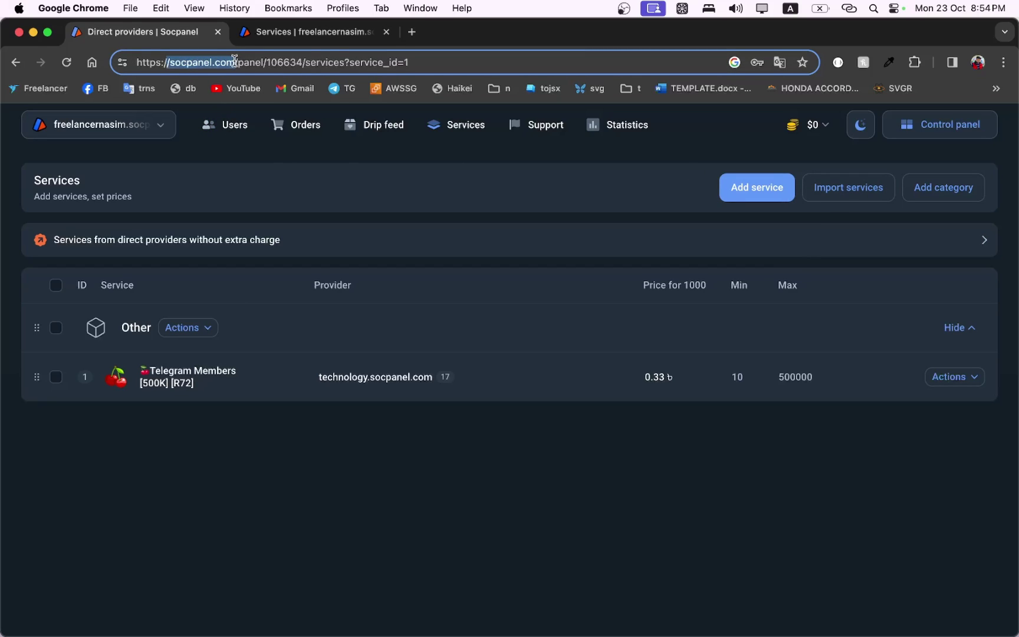
pyautogui.rightClick(216, 64)
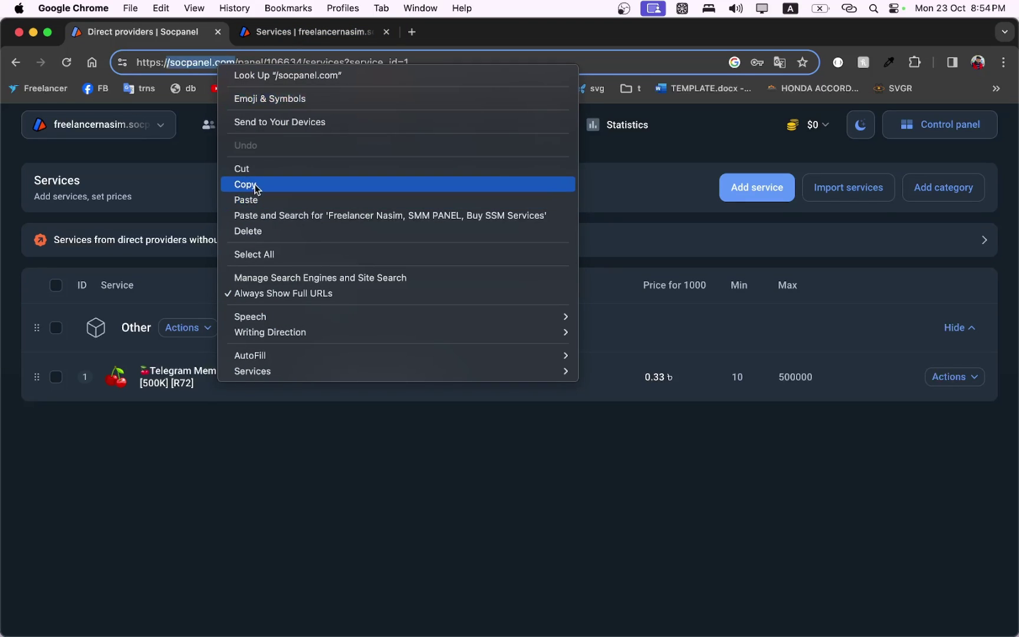
pyautogui.click(255, 188)
# Start a provider import with all 10 of the provider's services selected.
pyautogui.click(855, 192)
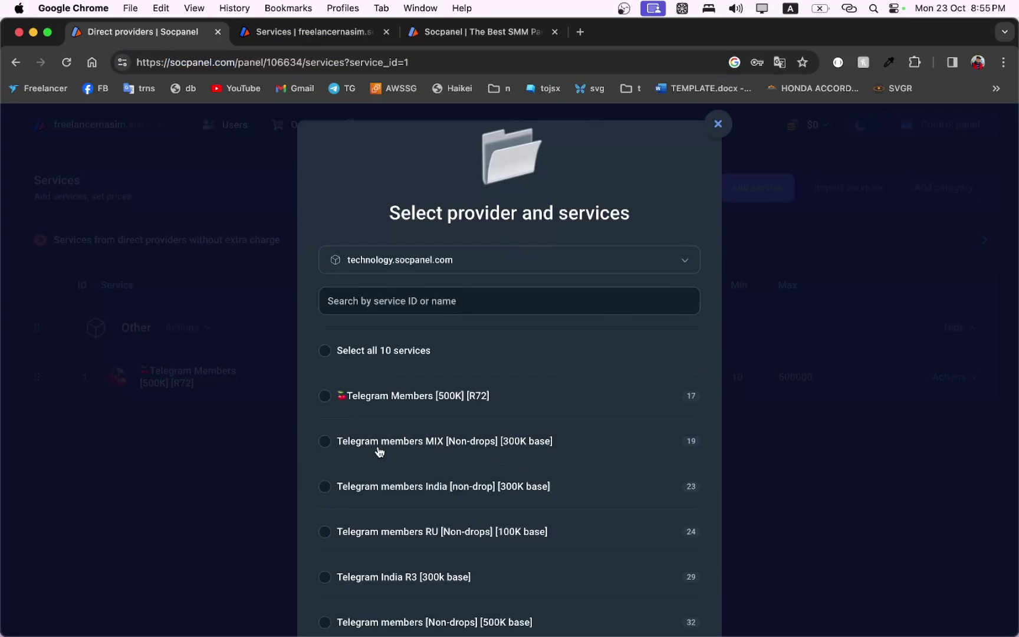
pyautogui.scroll(-1, 420, 404)
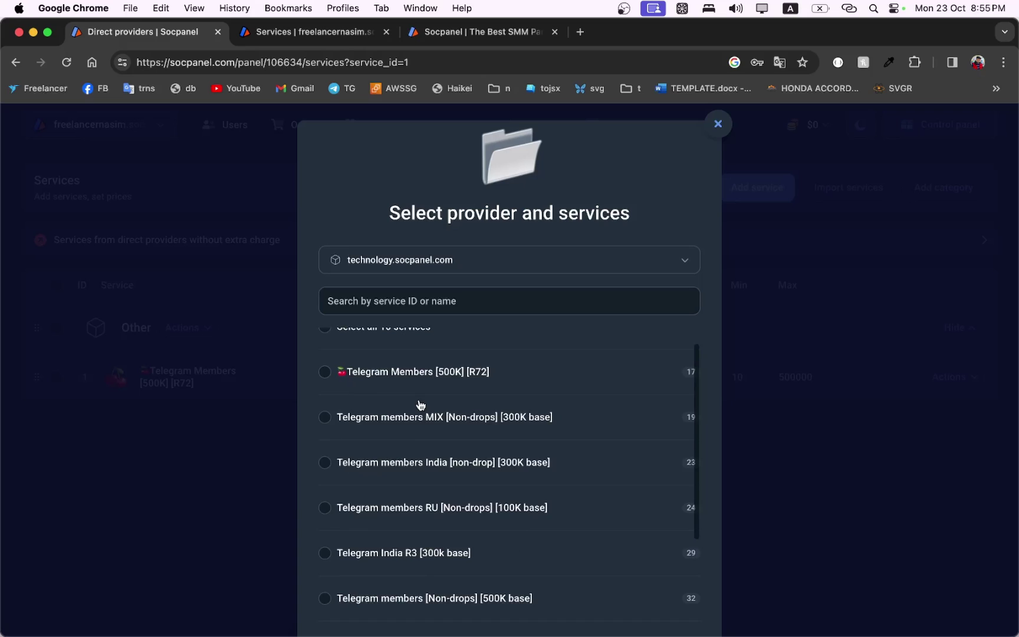
pyautogui.scroll(1, 420, 405)
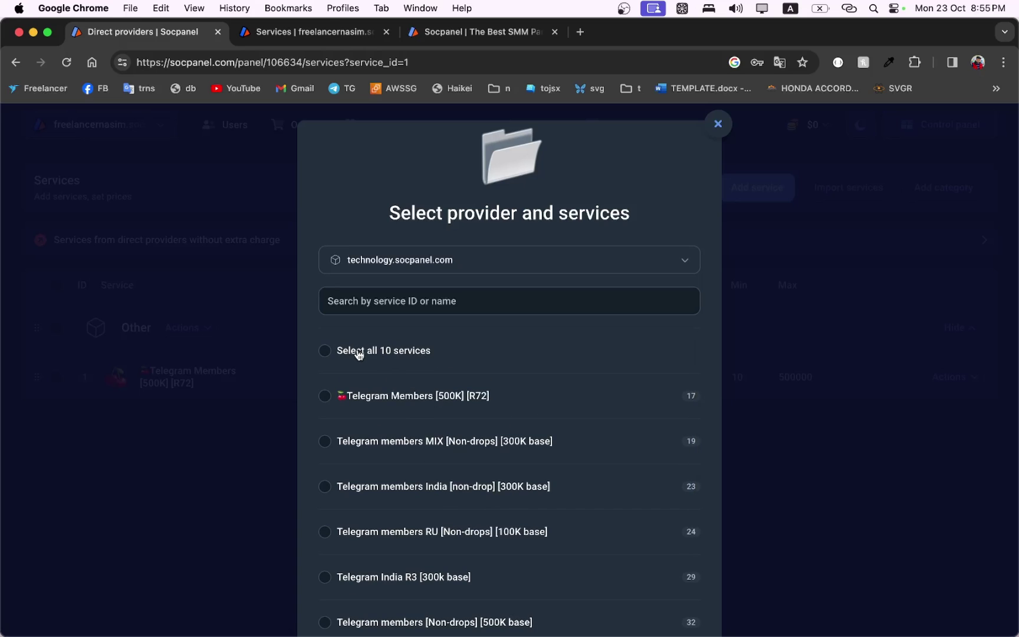
pyautogui.scroll(1, 489, 402)
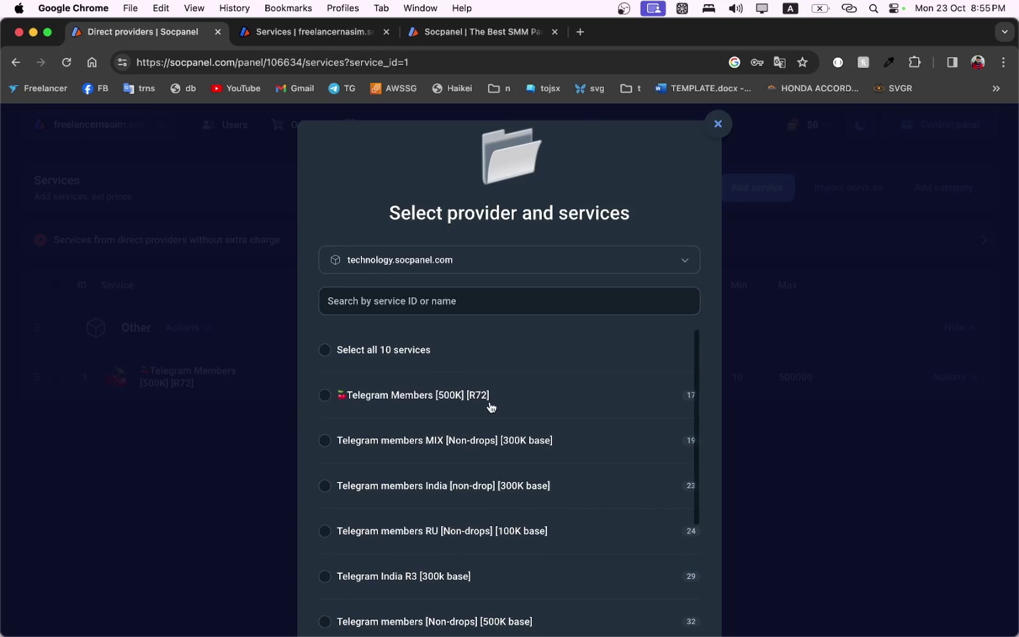
pyautogui.click(329, 350)
pyautogui.click(481, 616)
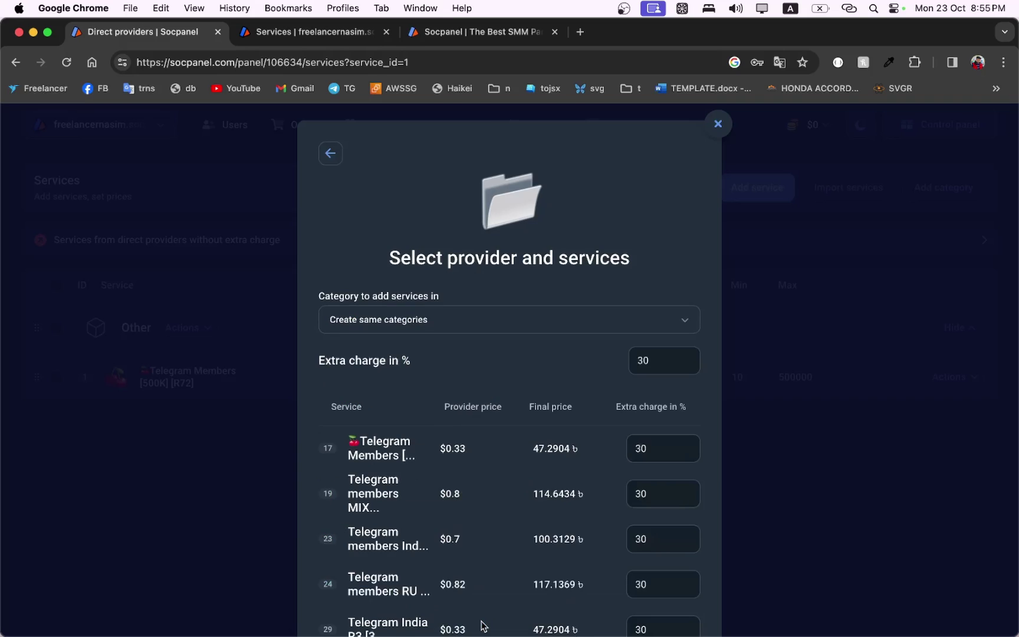
# Set the overall extra charge to 30% and import the ten services.
pyautogui.scroll(-3, 484, 480)
pyautogui.scroll(3, 485, 480)
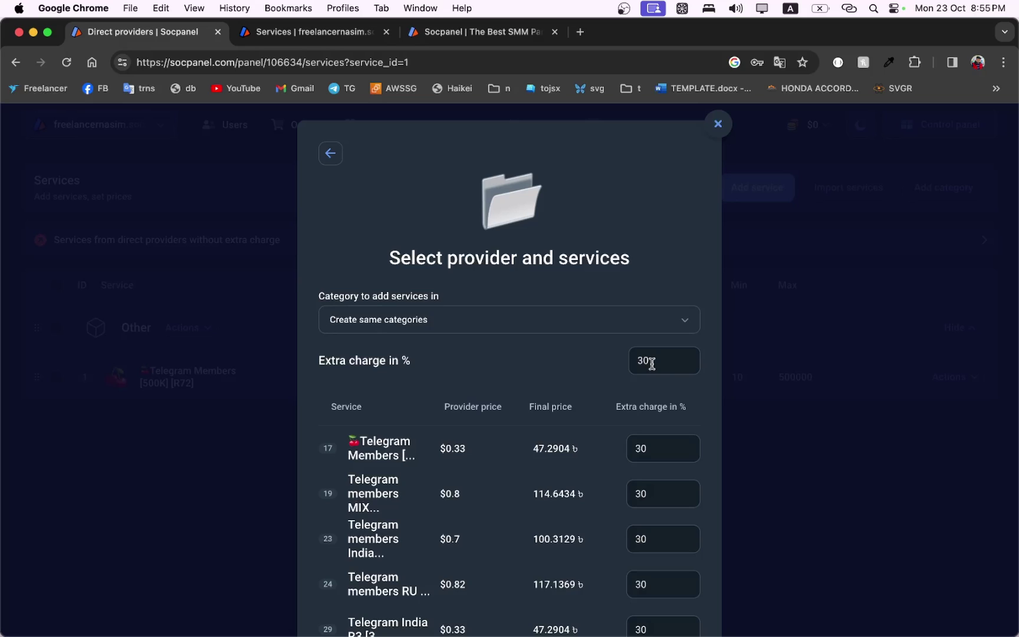
pyautogui.doubleClick(656, 360)
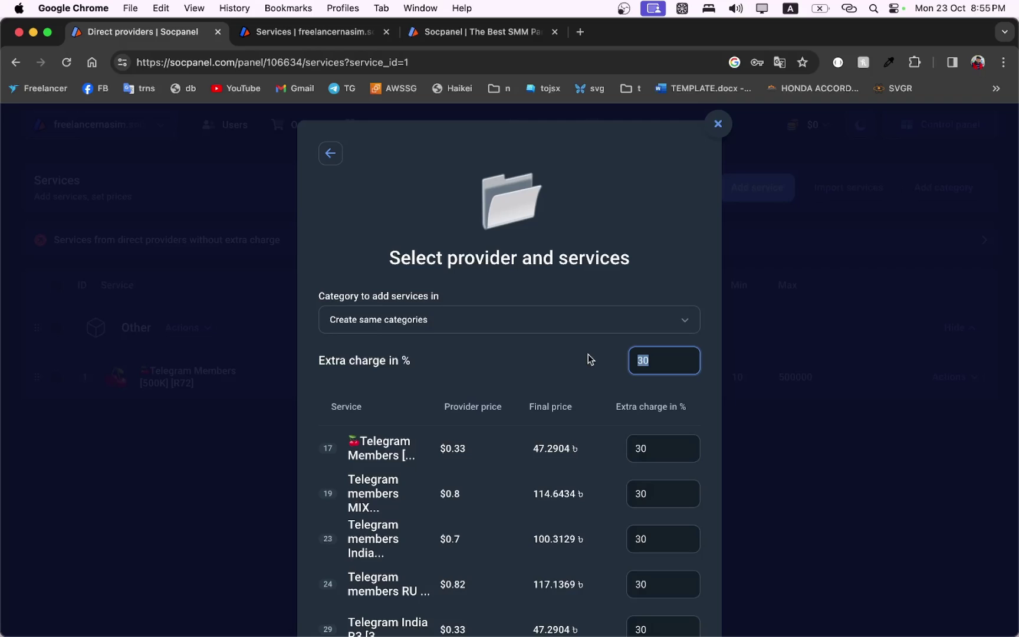
pyautogui.click(651, 360)
pyautogui.press('BackSpace')
pyautogui.write('43')
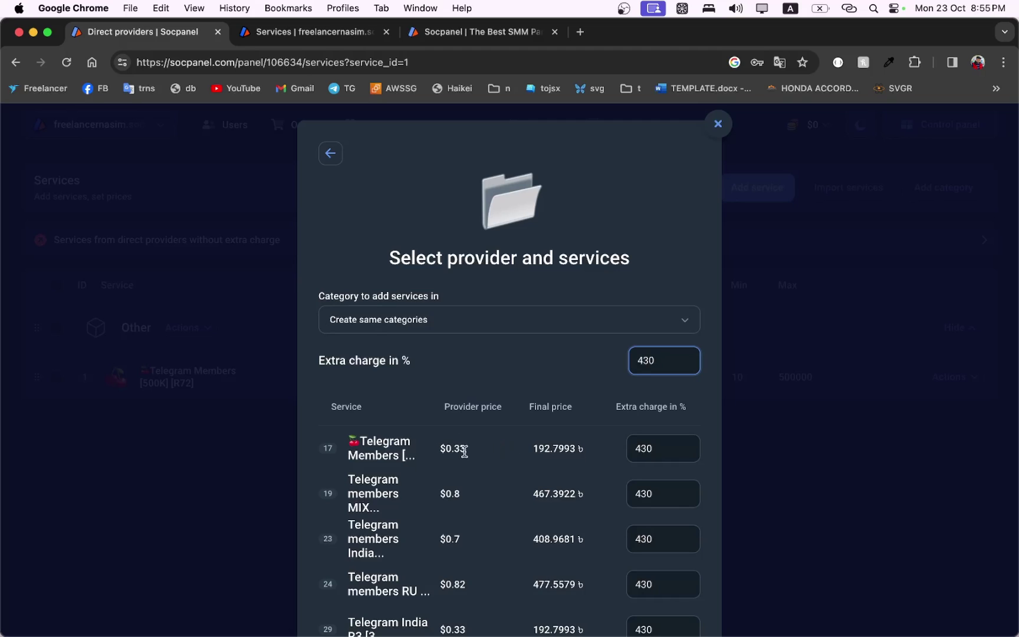
pyautogui.press('BackSpace')
pyautogui.press('BackSpace')
pyautogui.press('BackSpace')
pyautogui.write('30')
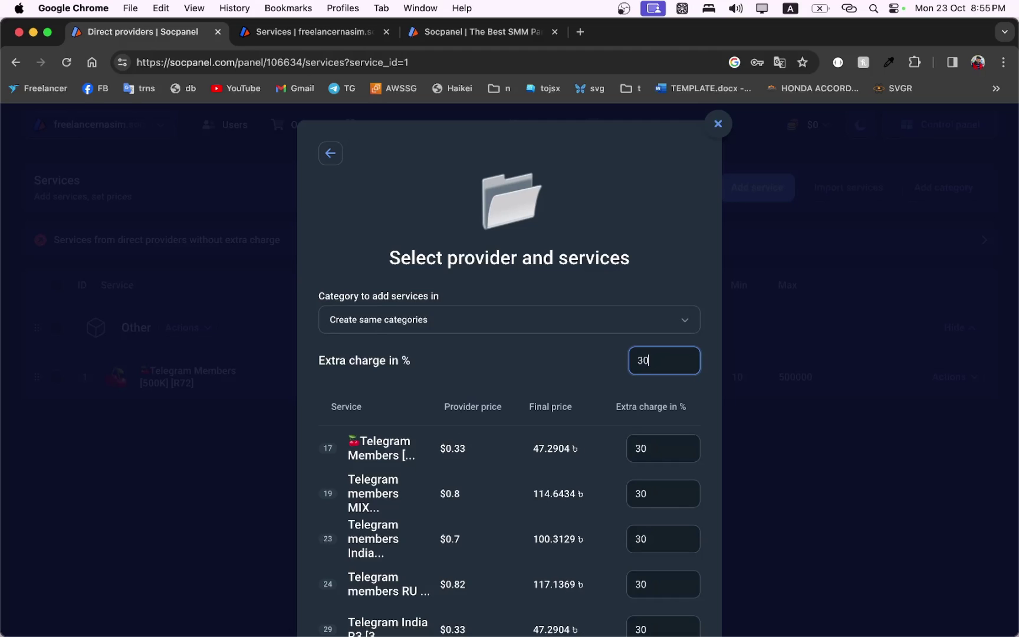
pyautogui.scroll(-4, 482, 375)
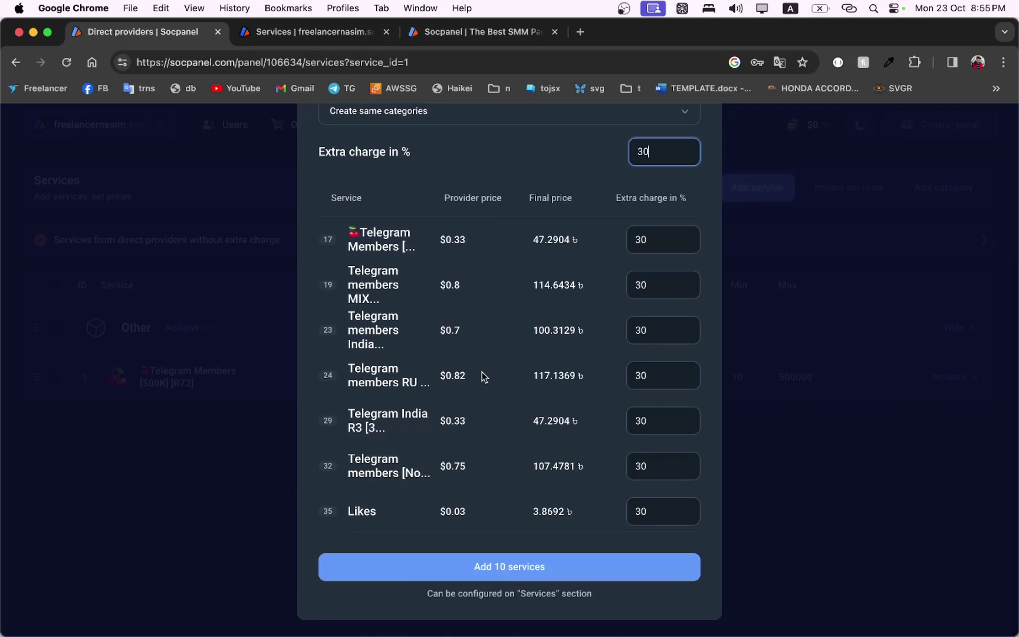
pyautogui.click(508, 567)
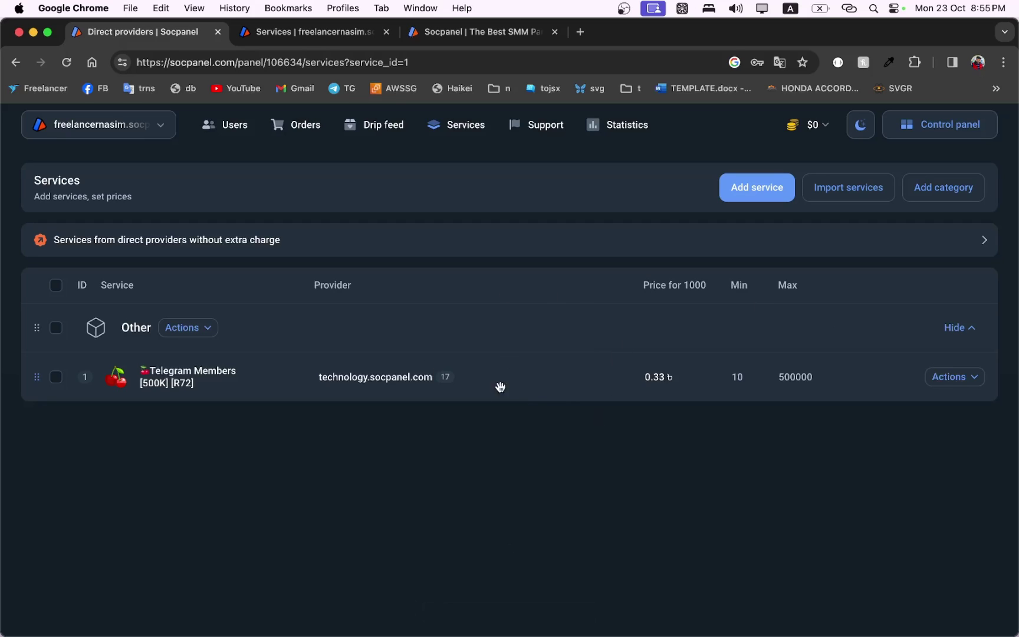
# Reload the admin Services list to show the imported Telegram services.
pyautogui.click(71, 63)
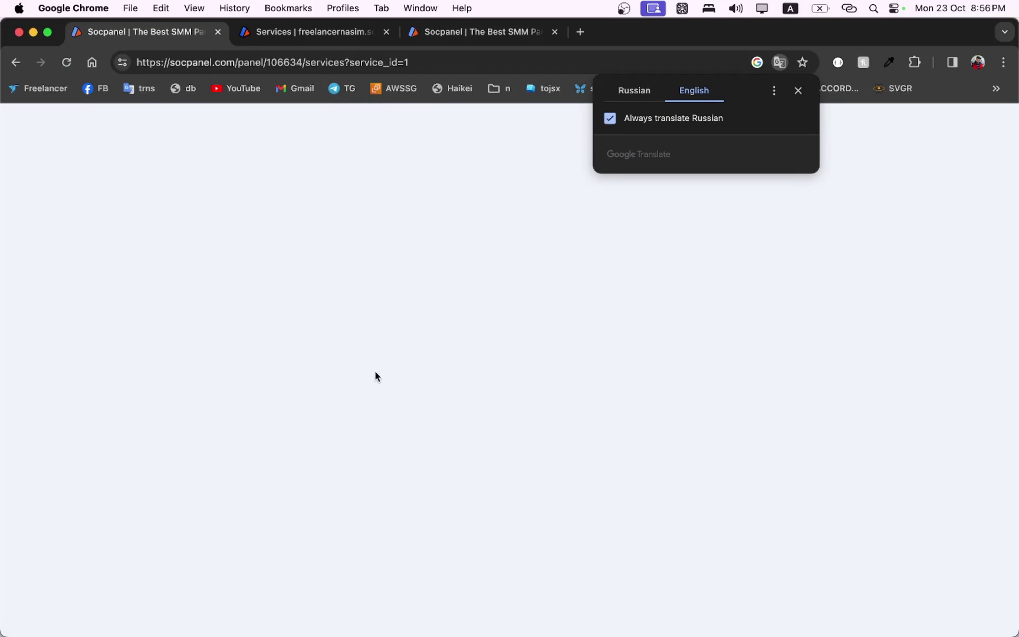
pyautogui.scroll(-7, 369, 421)
pyautogui.scroll(4, 368, 421)
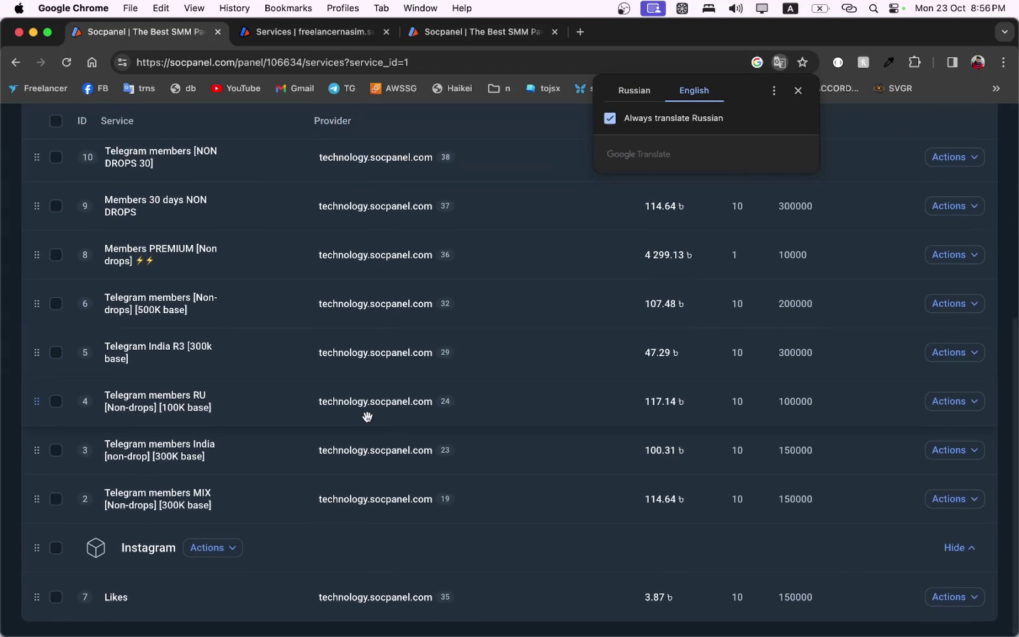
pyautogui.scroll(4, 368, 421)
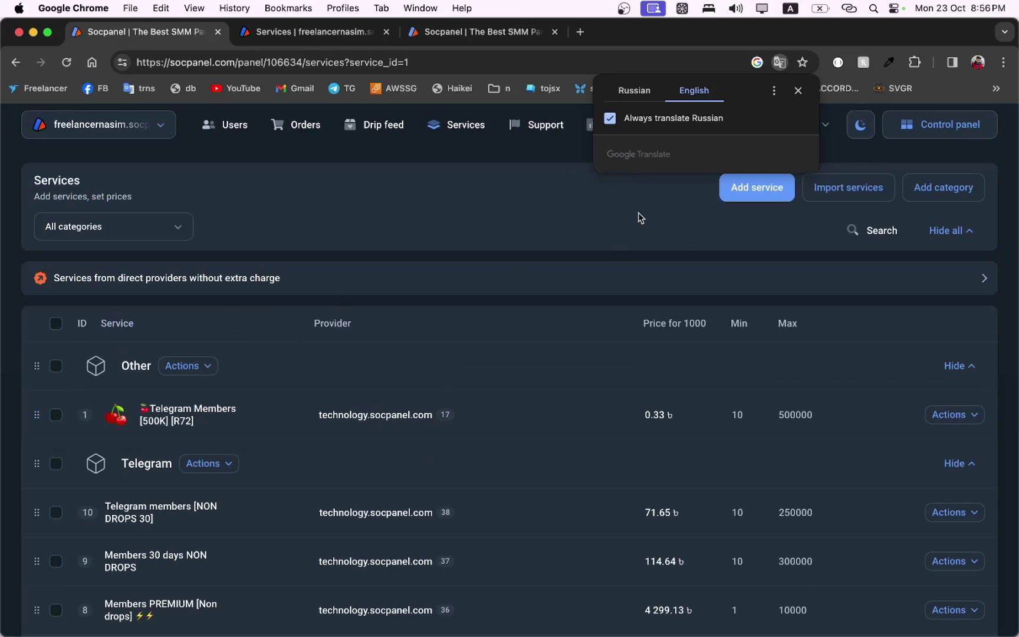
# Reload the public services page and view Telegram members [NON DROPS 30] details.
pyautogui.click(465, 35)
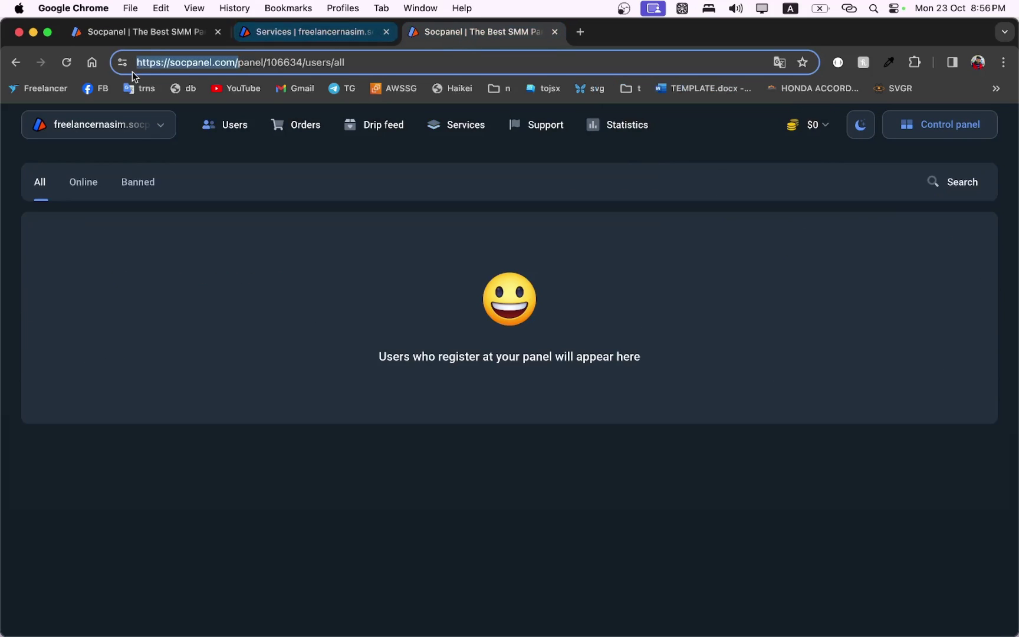
pyautogui.click(312, 31)
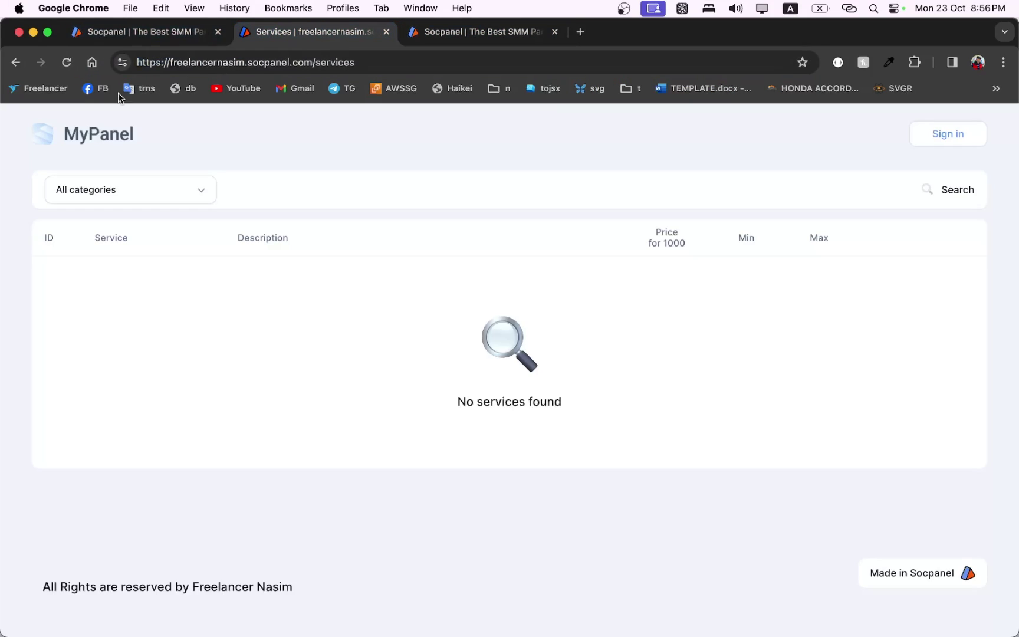
pyautogui.click(66, 62)
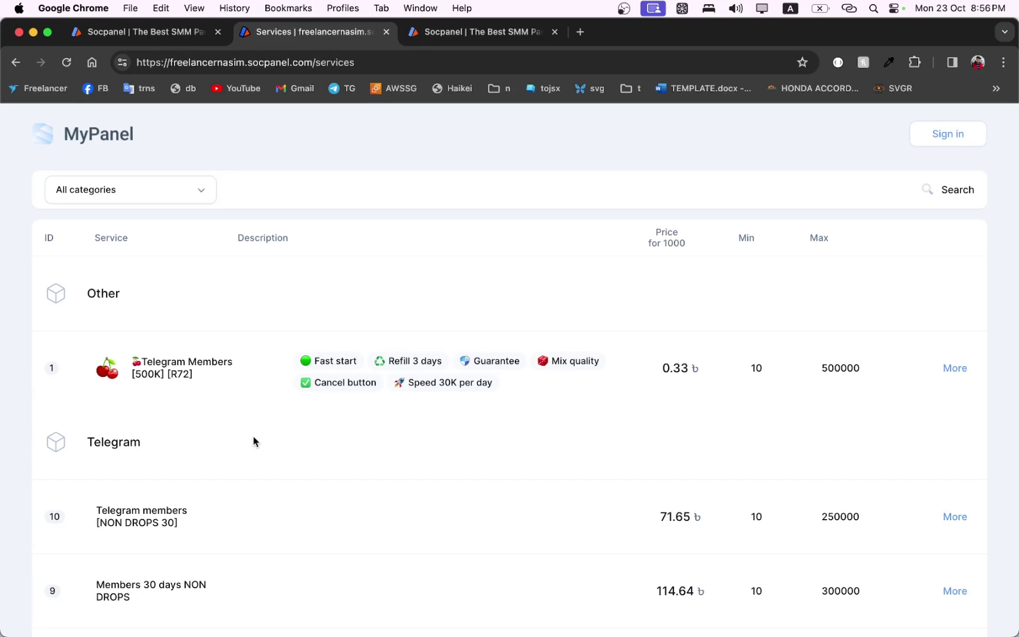
pyautogui.scroll(-2, 254, 440)
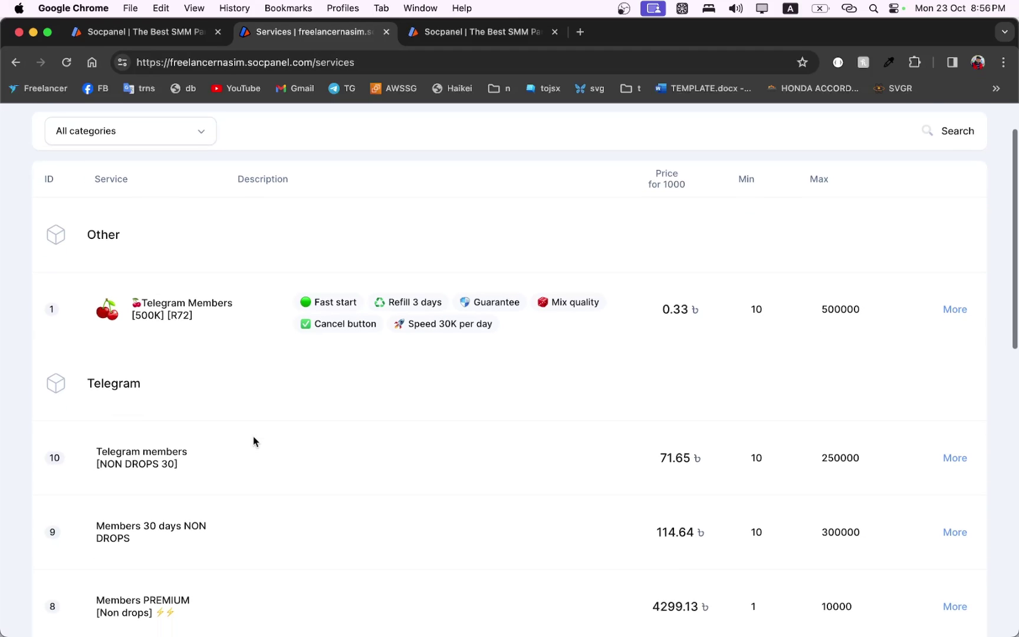
pyautogui.click(114, 451)
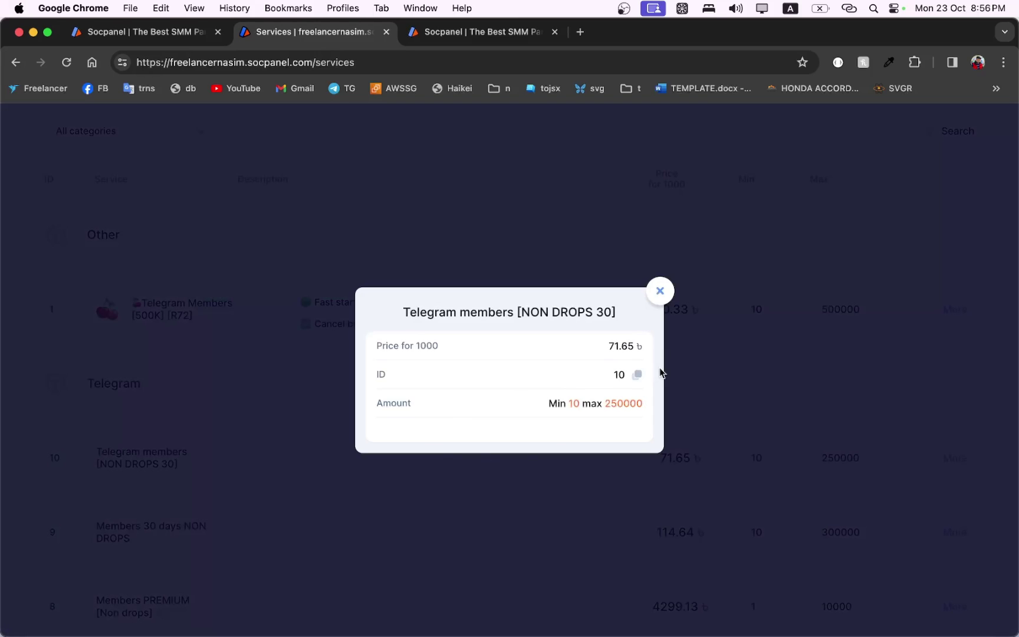
# Check another imported service's details and scroll through the public services list.
pyautogui.click(659, 295)
pyautogui.scroll(-2, 955, 434)
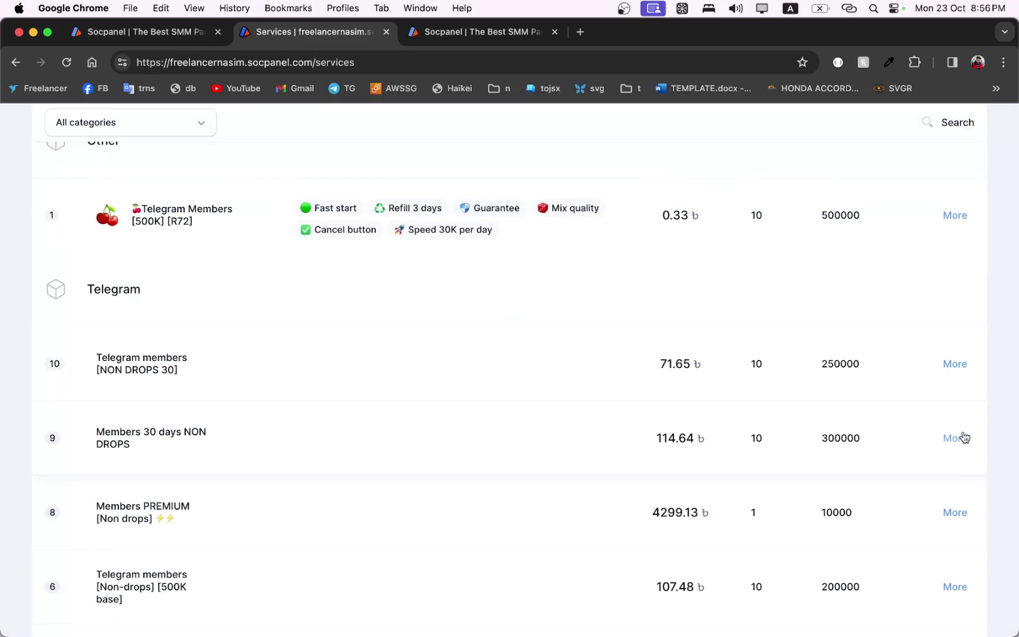
pyautogui.click(952, 363)
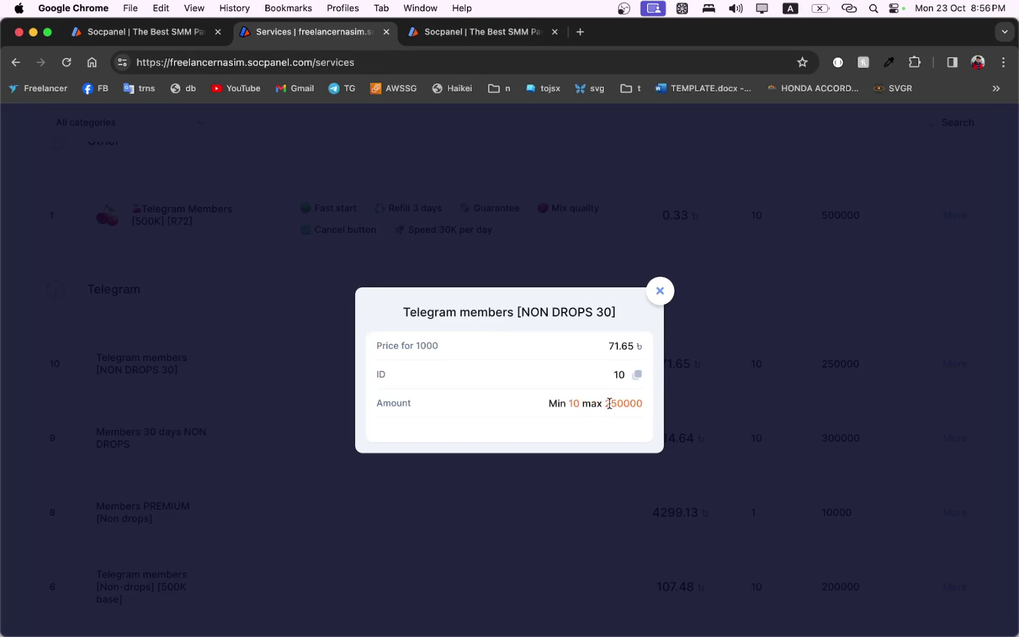
pyautogui.click(661, 290)
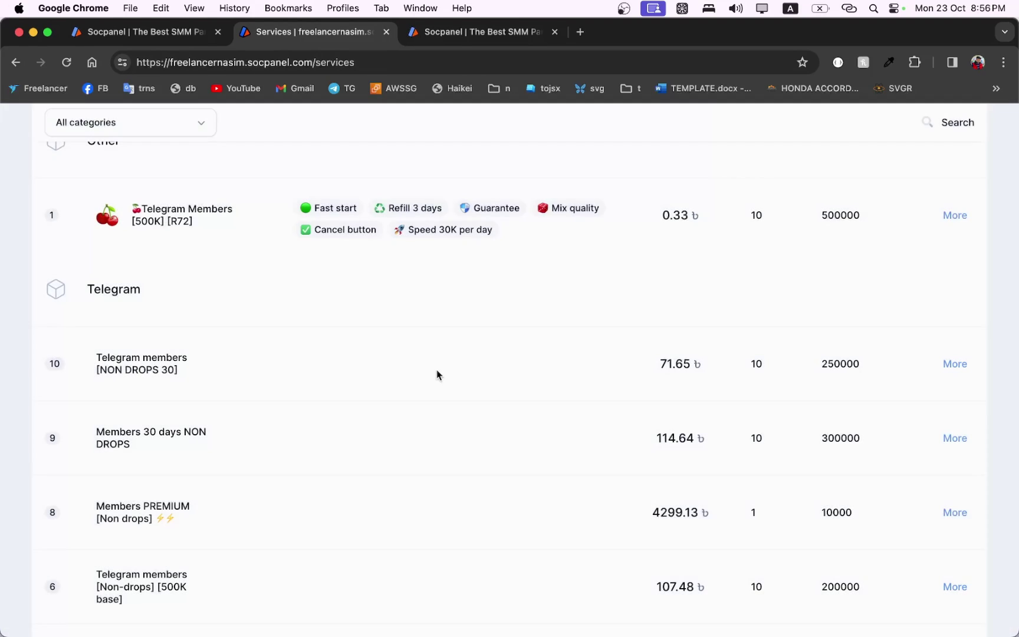
pyautogui.scroll(5, 313, 430)
pyautogui.scroll(-4, 312, 430)
pyautogui.scroll(-5, 312, 430)
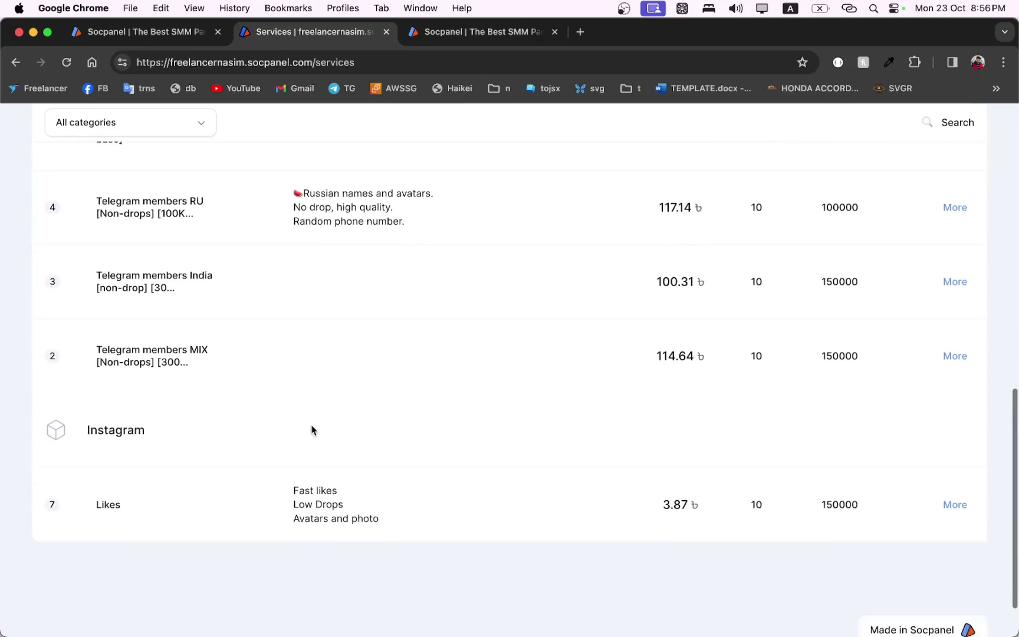
pyautogui.scroll(8, 312, 430)
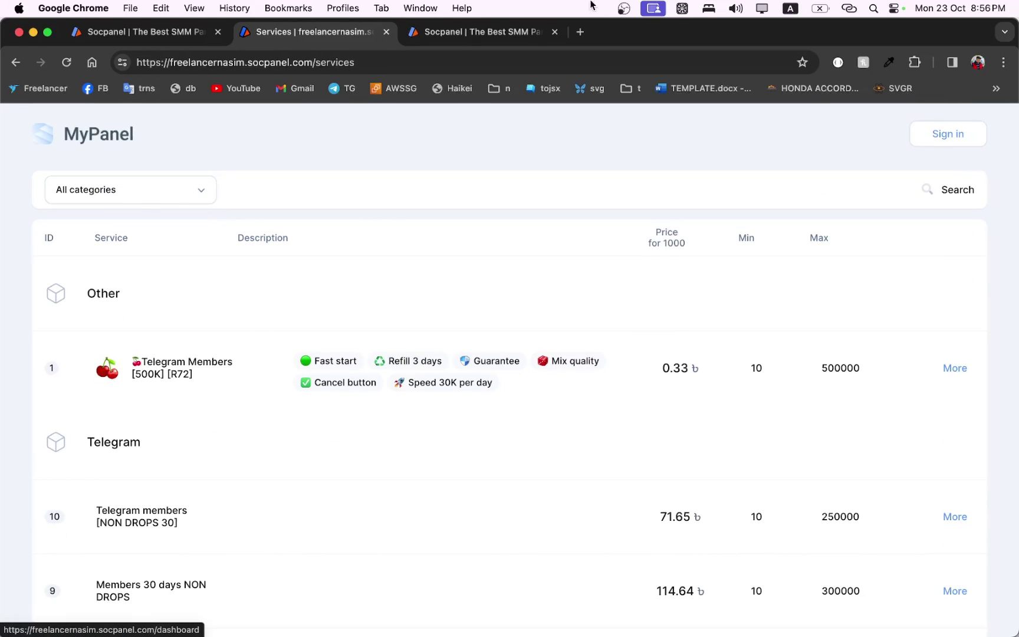
pyautogui.click(582, 33)
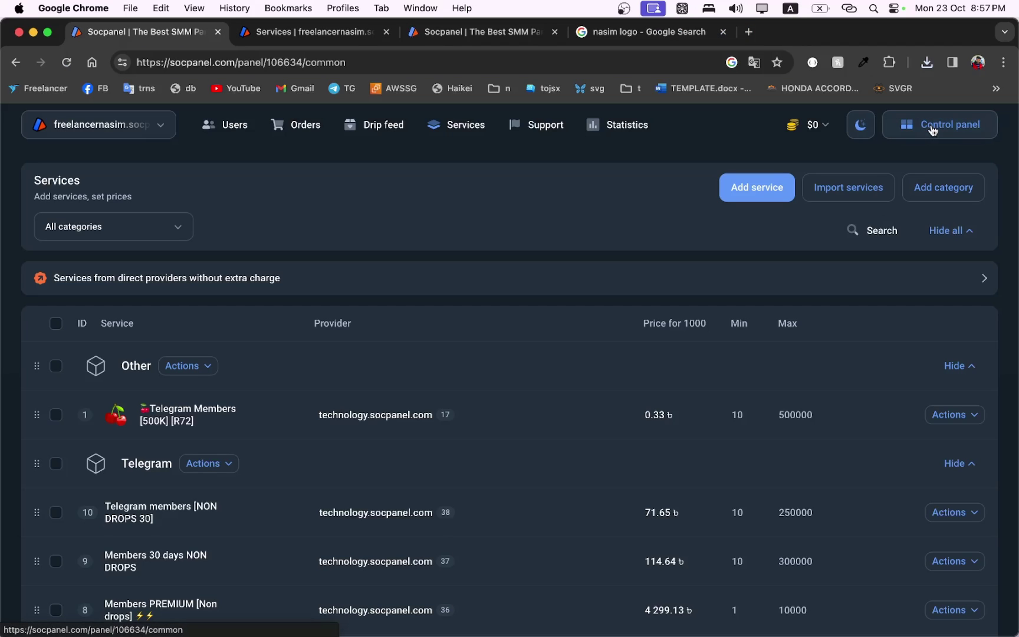
# Upload Desktop/nasim_logo.jpg as the panel logo in Design settings.
pyautogui.click(932, 129)
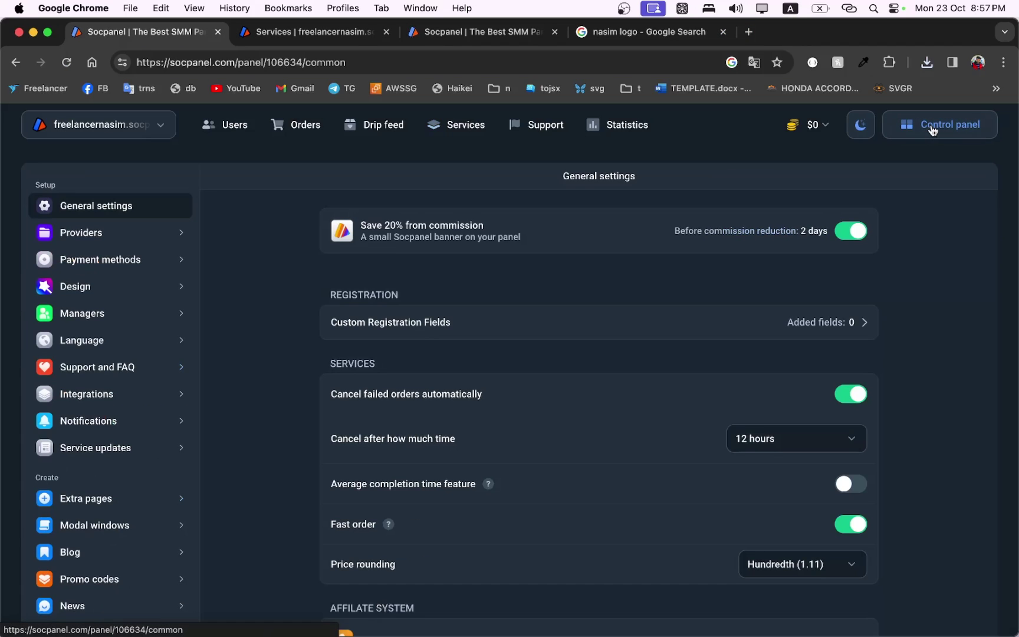
pyautogui.click(71, 285)
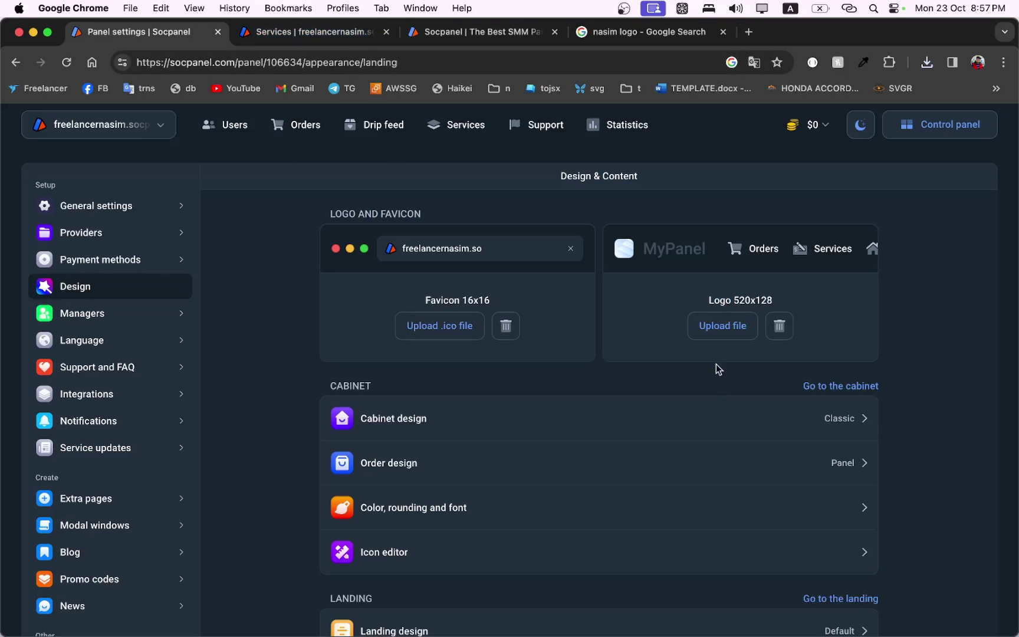
pyautogui.click(722, 326)
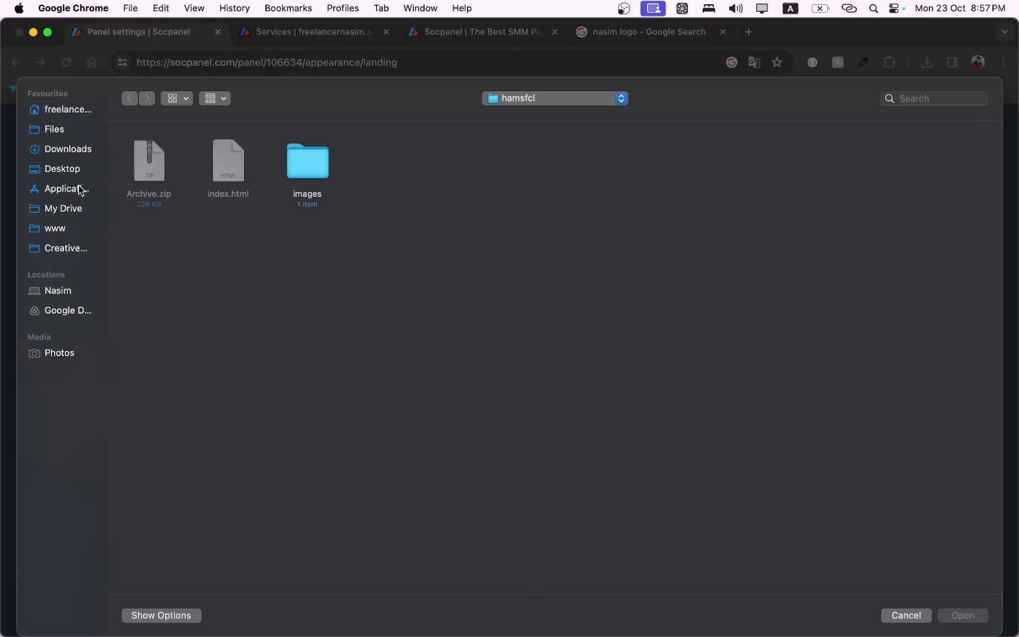
pyautogui.click(63, 156)
pyautogui.click(62, 169)
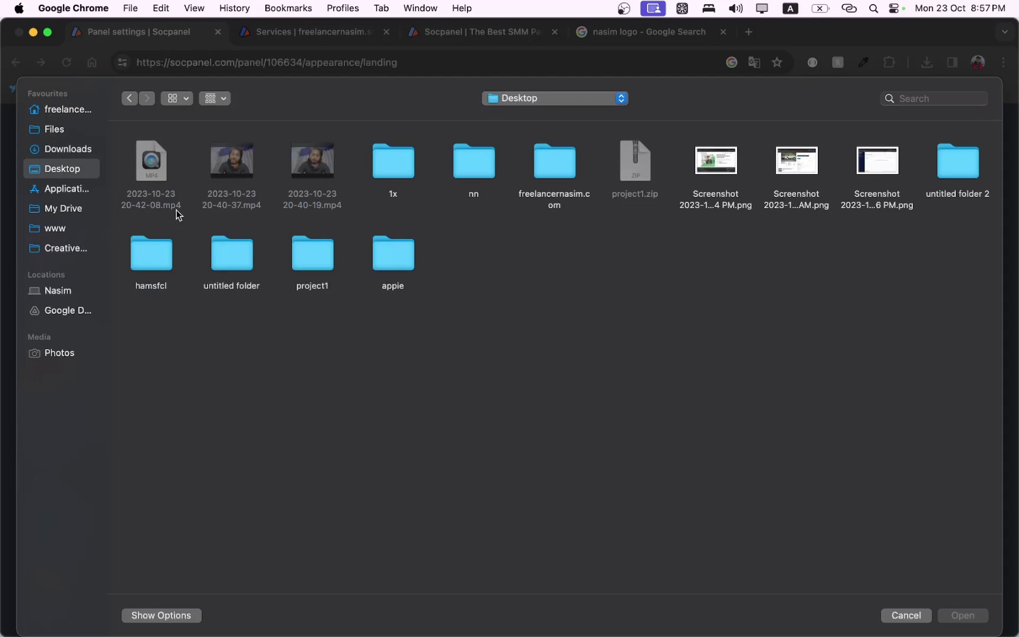
pyautogui.click(245, 162)
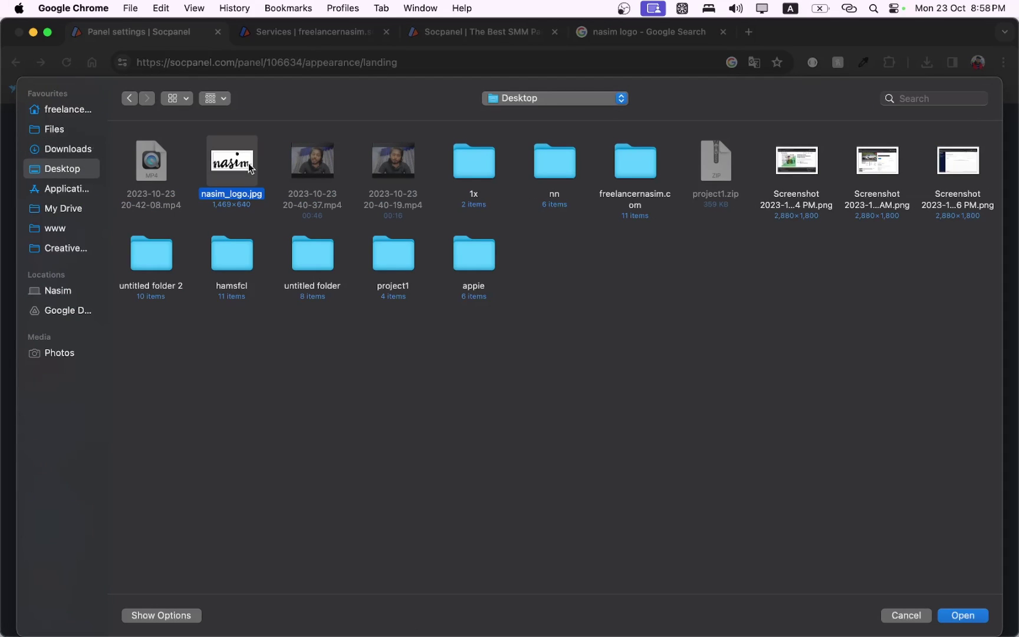
pyautogui.click(978, 614)
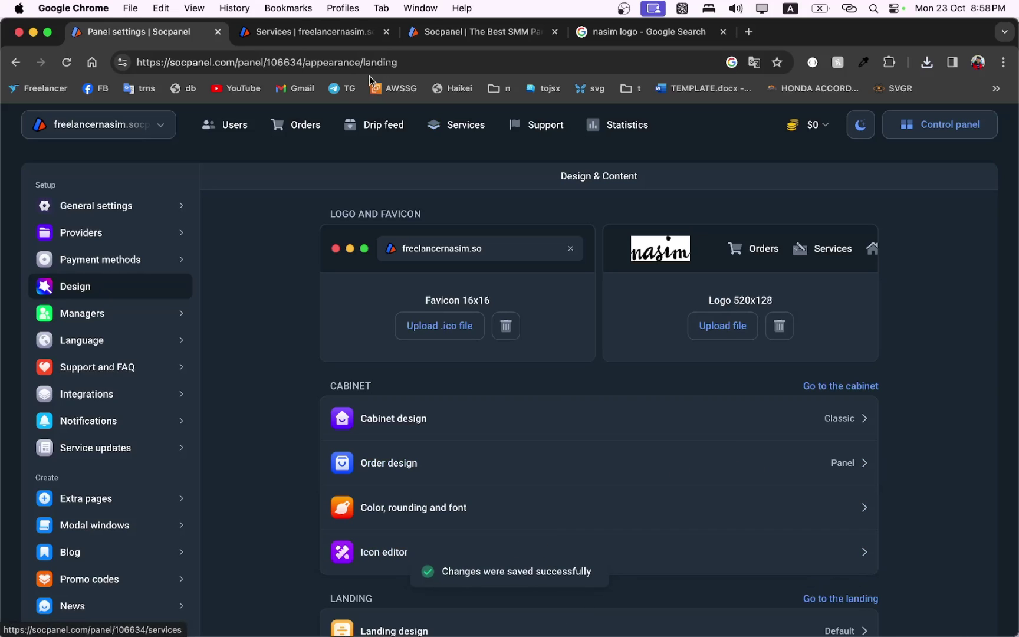
# Reload the public services page to confirm the nasim logo appears.
pyautogui.click(332, 26)
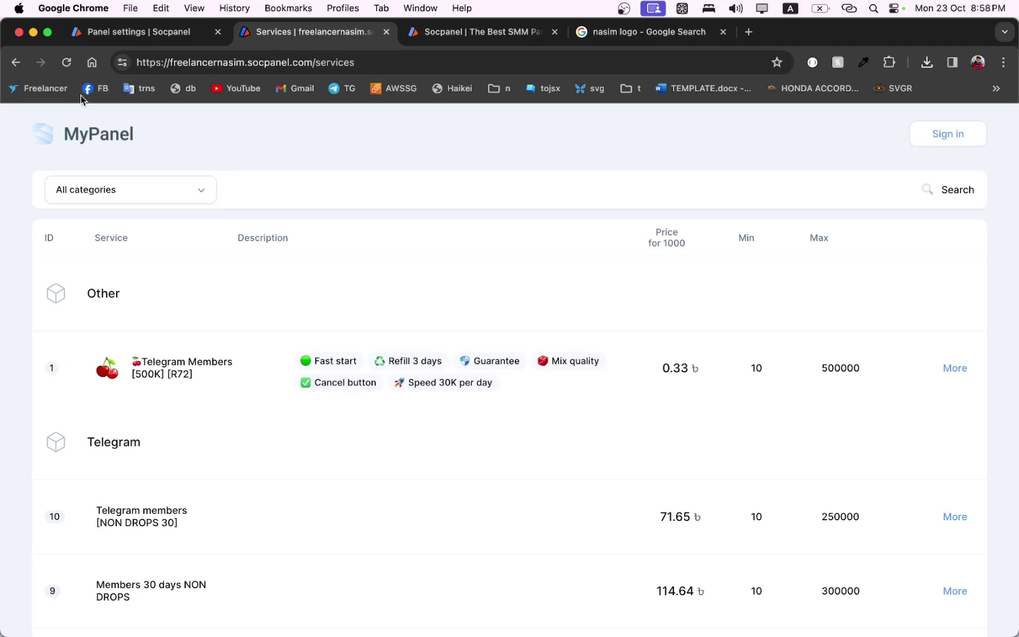
pyautogui.click(67, 62)
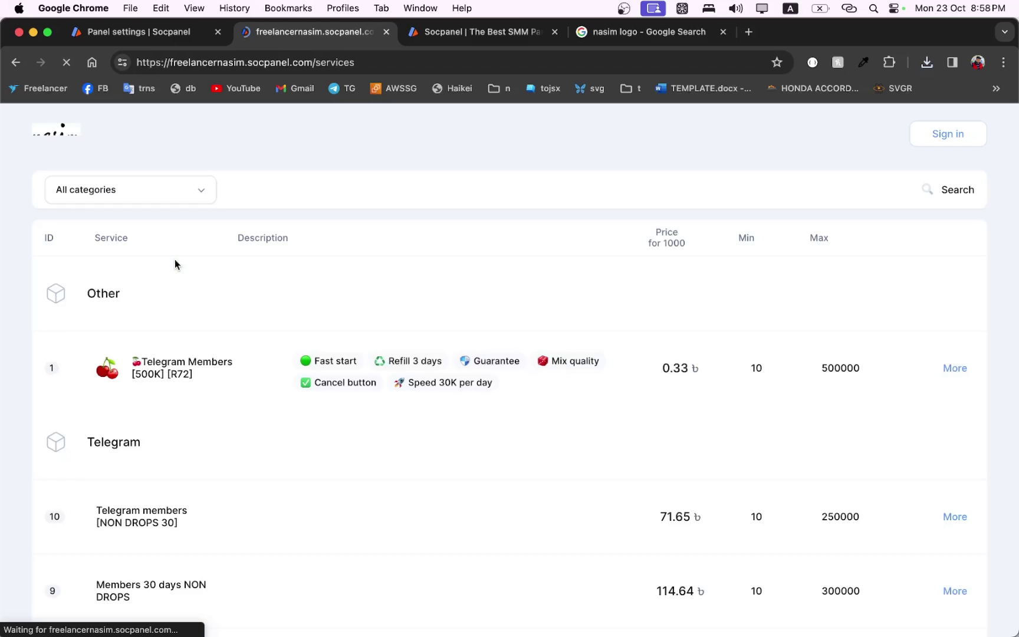
pyautogui.moveTo(36, 140); pyautogui.dragTo(169, 145)
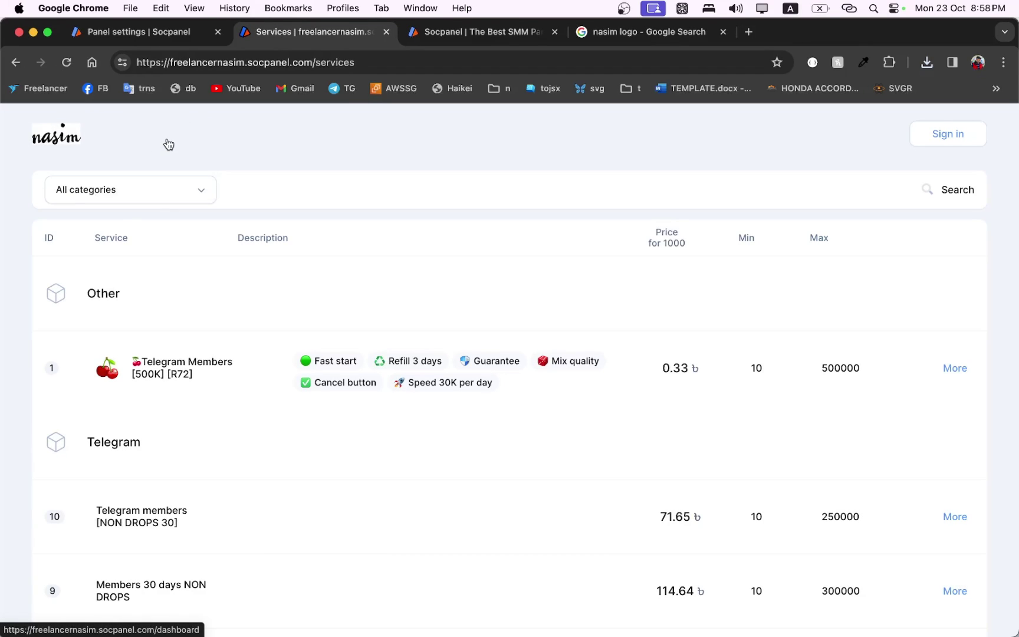
pyautogui.click(141, 37)
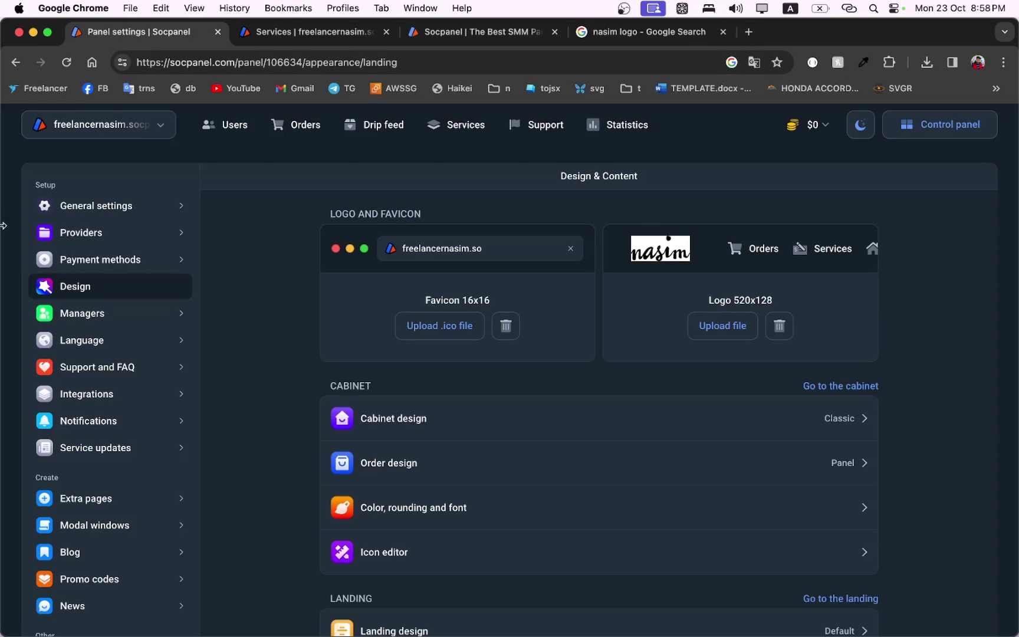
# Start a new manual payment method named Bkash.
pyautogui.click(136, 268)
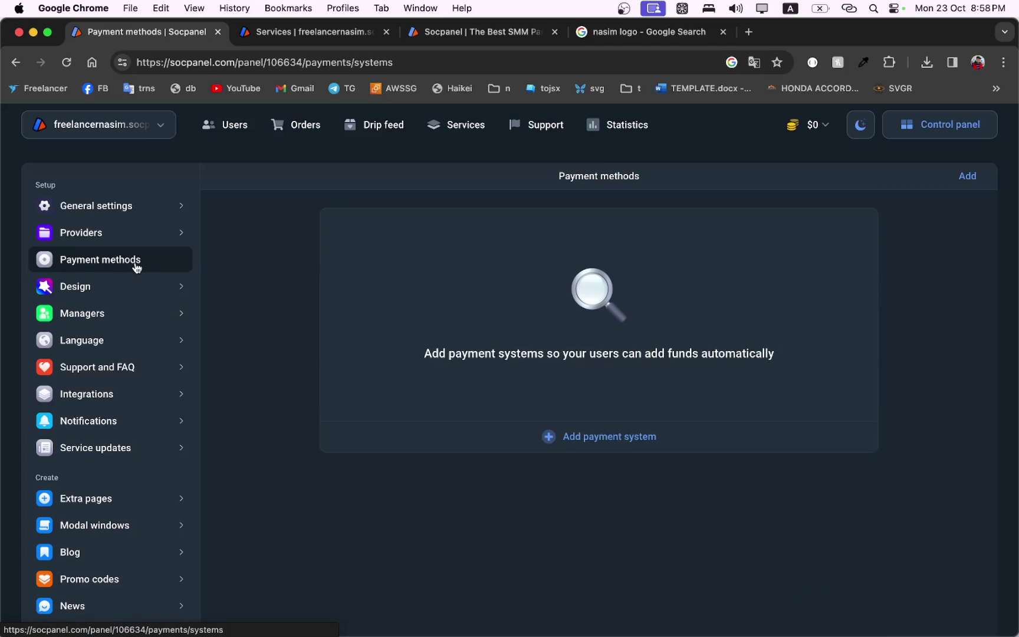
pyautogui.click(592, 447)
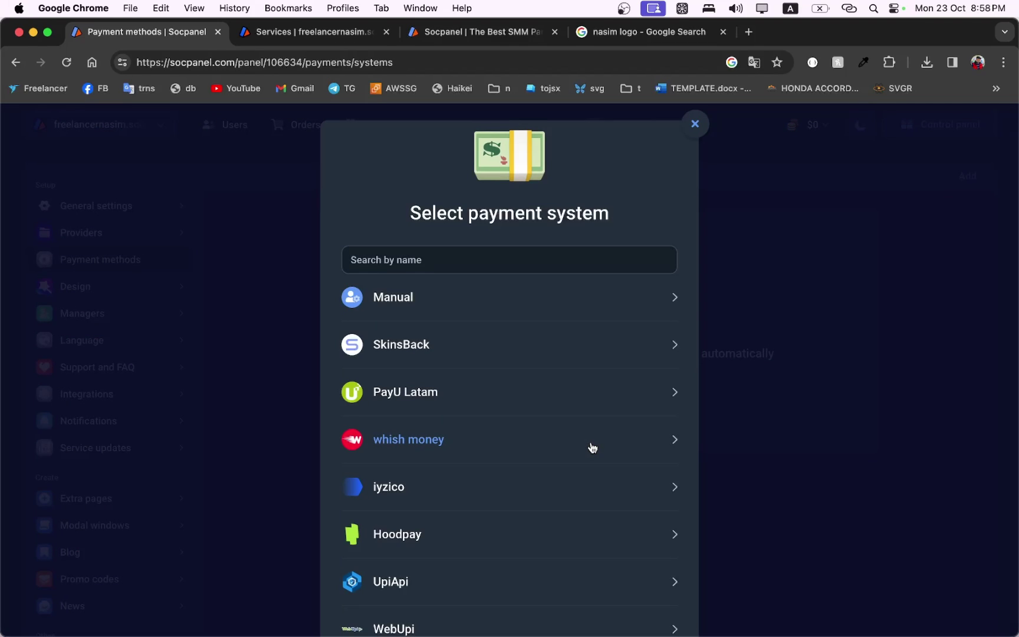
pyautogui.click(434, 297)
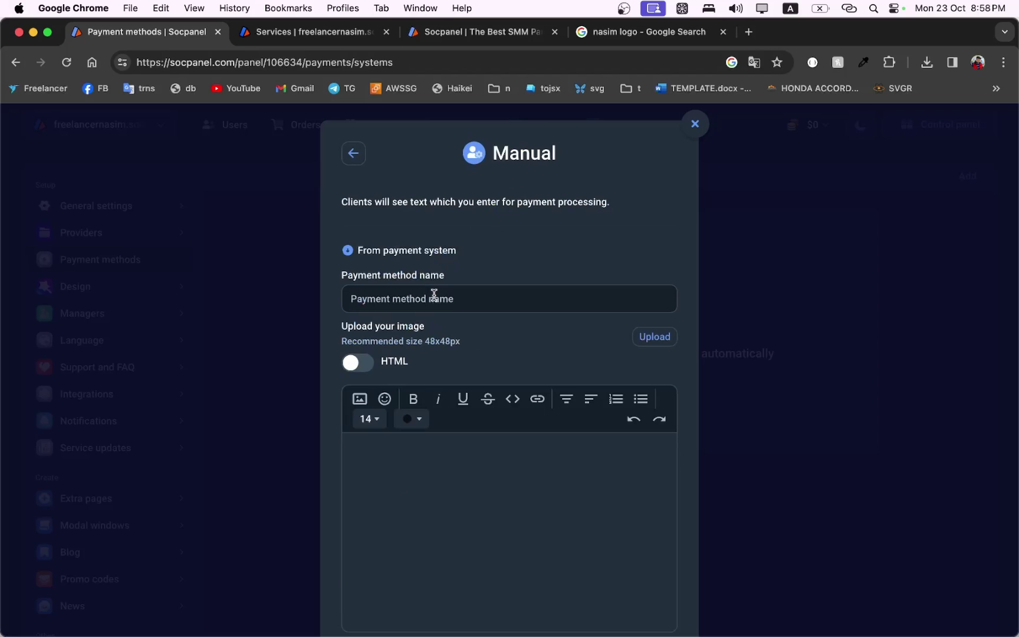
pyautogui.click(445, 298)
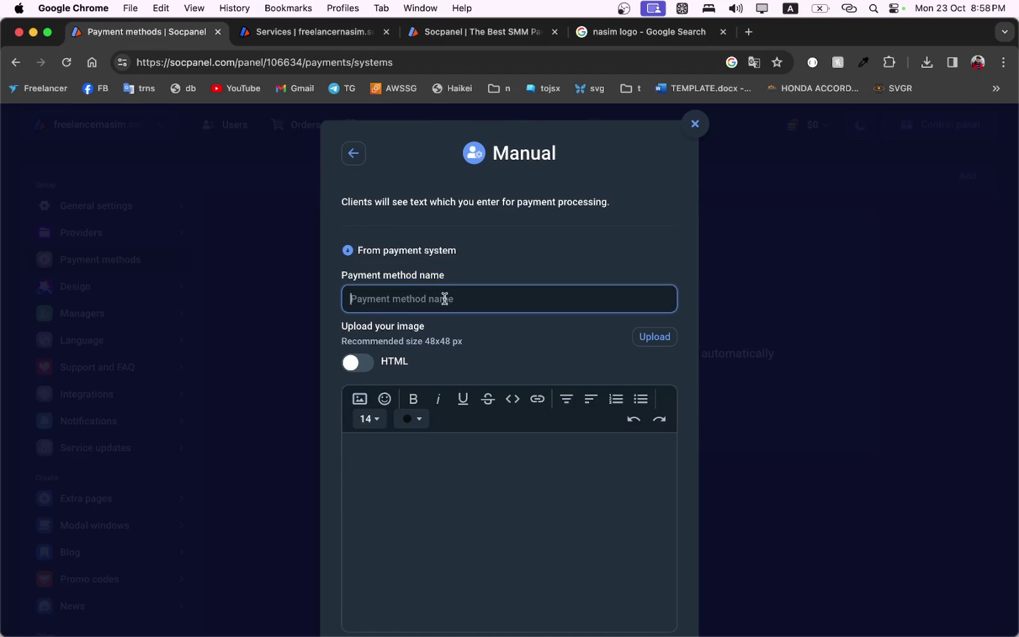
pyautogui.press('capslock')
pyautogui.write('Bka')
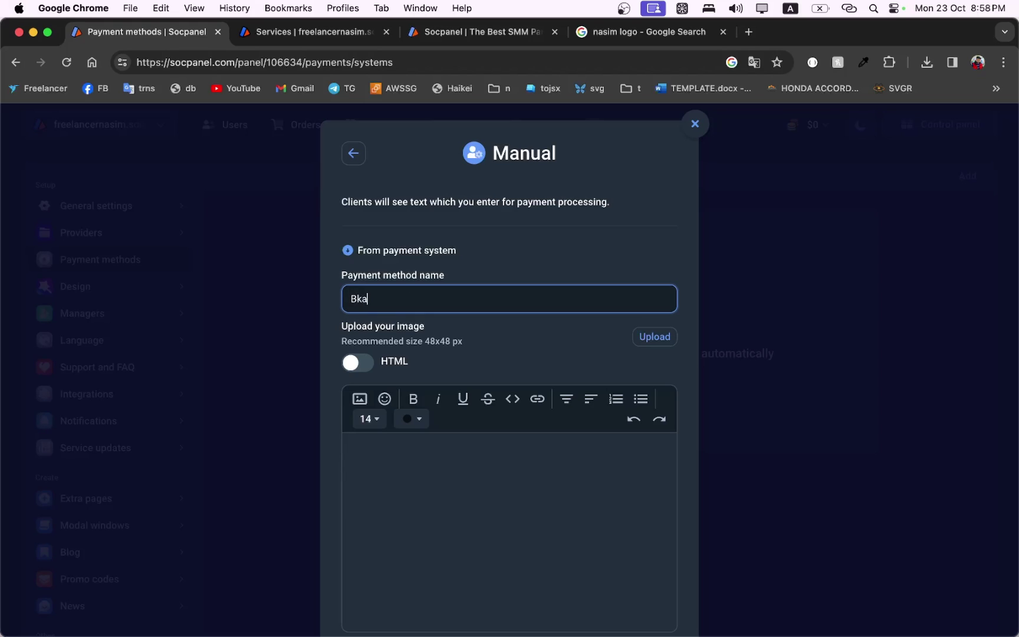
pyautogui.write('sh')
# Write 'Bkash personal:' with the Bkash phone number as client instructions and save it.
pyautogui.click(427, 518)
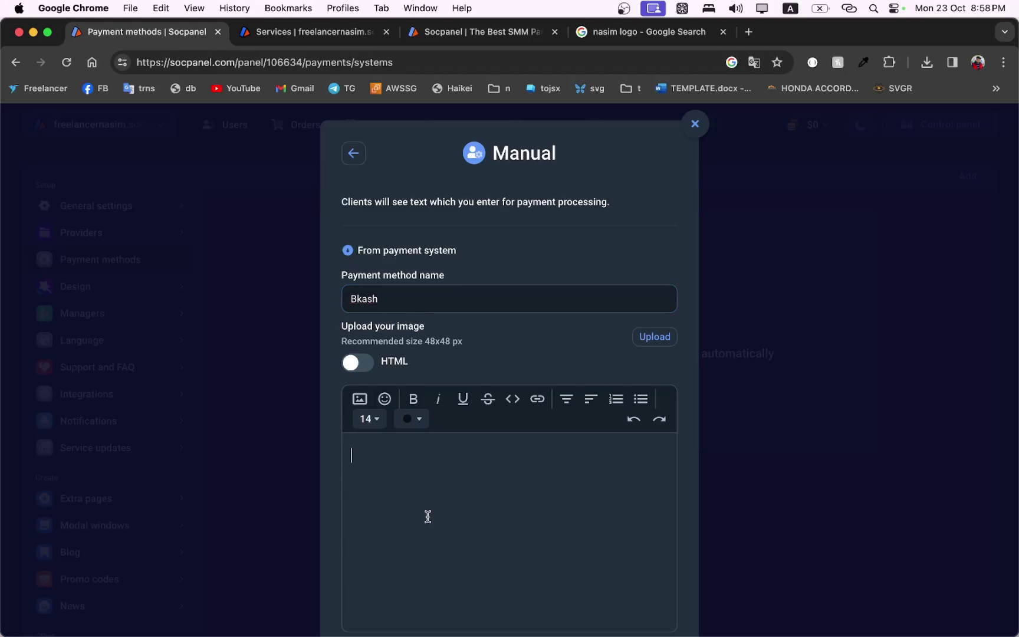
pyautogui.write('Bkahs P')
pyautogui.press('BackSpace')
pyautogui.press('BackSpace')
pyautogui.write('sh personal')
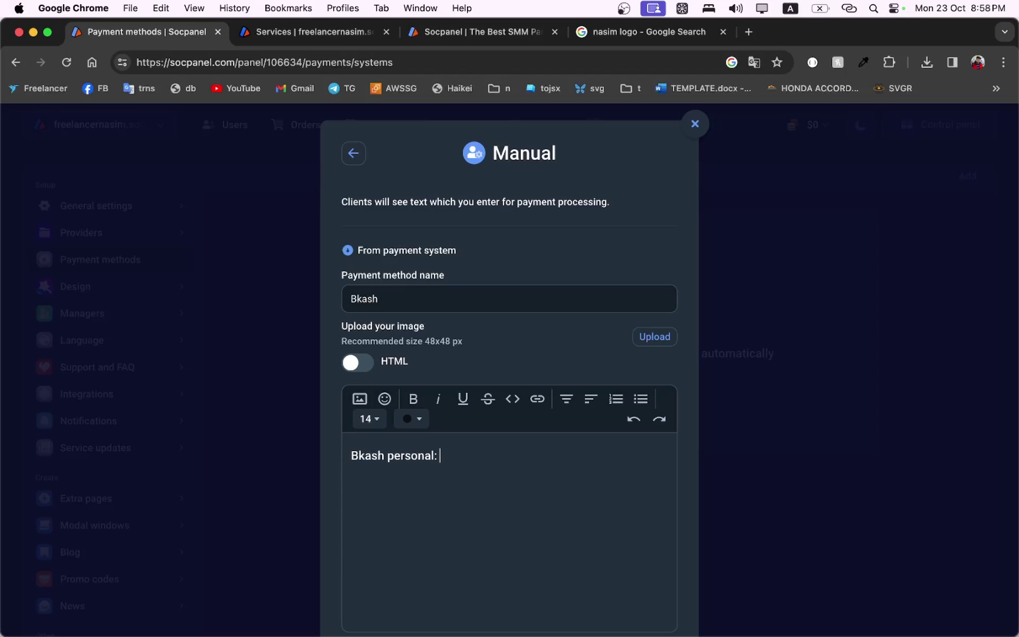
pyautogui.scroll(-3, 479, 391)
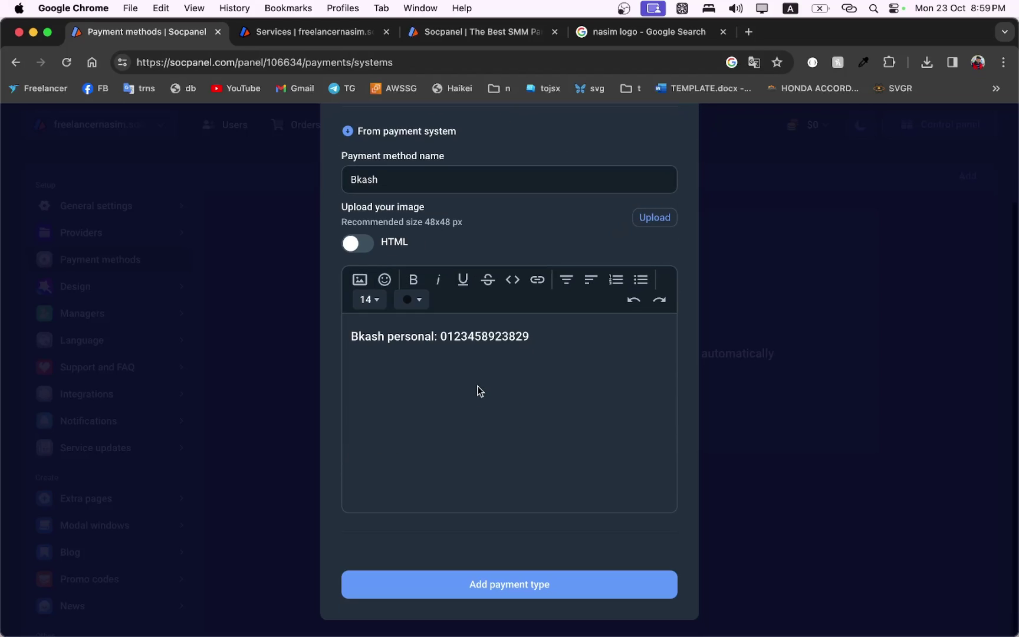
pyautogui.click(489, 600)
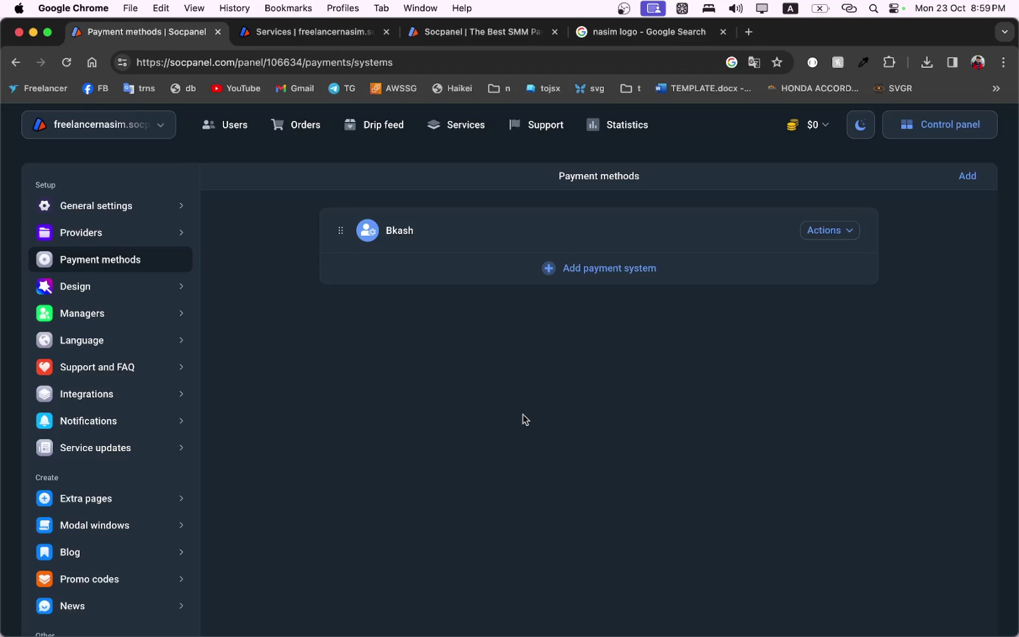
# Search payment systems for 'bi', pick Binance and save it as a payment method.
pyautogui.click(597, 277)
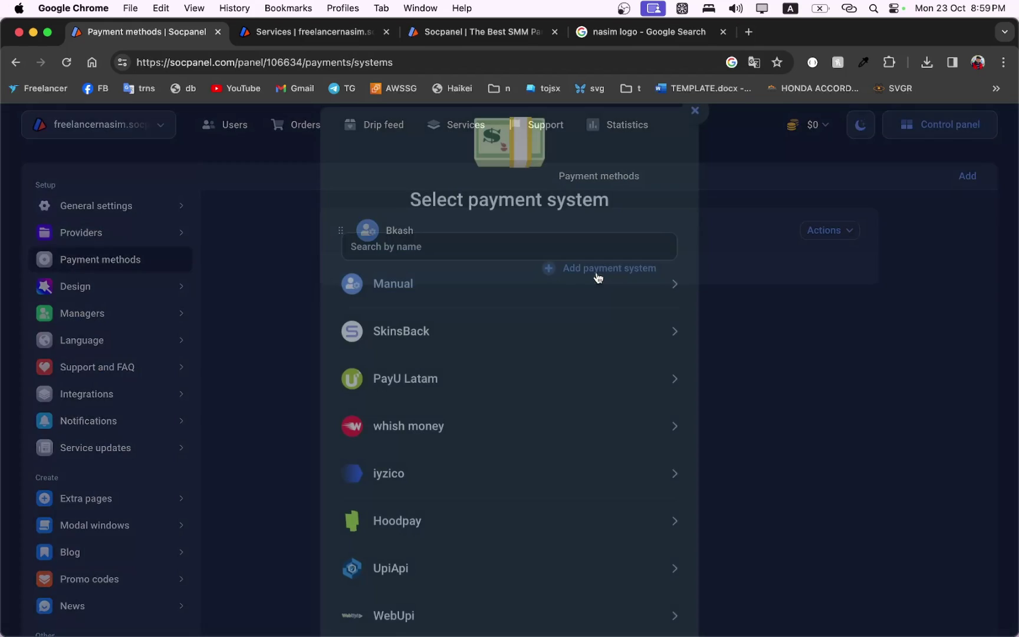
pyautogui.click(516, 258)
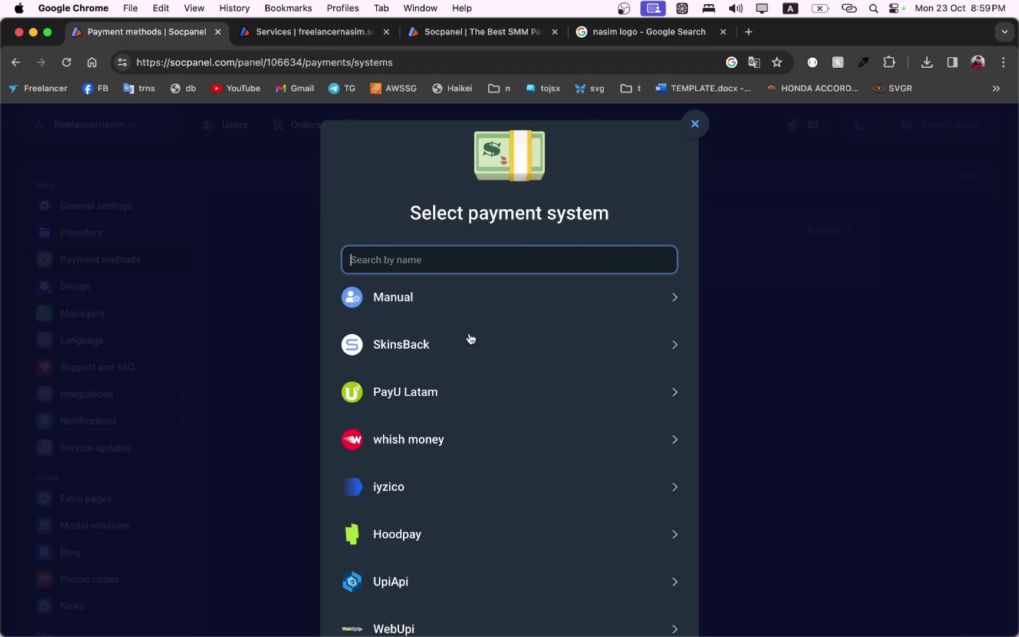
pyautogui.scroll(-3, 468, 340)
pyautogui.write('bi')
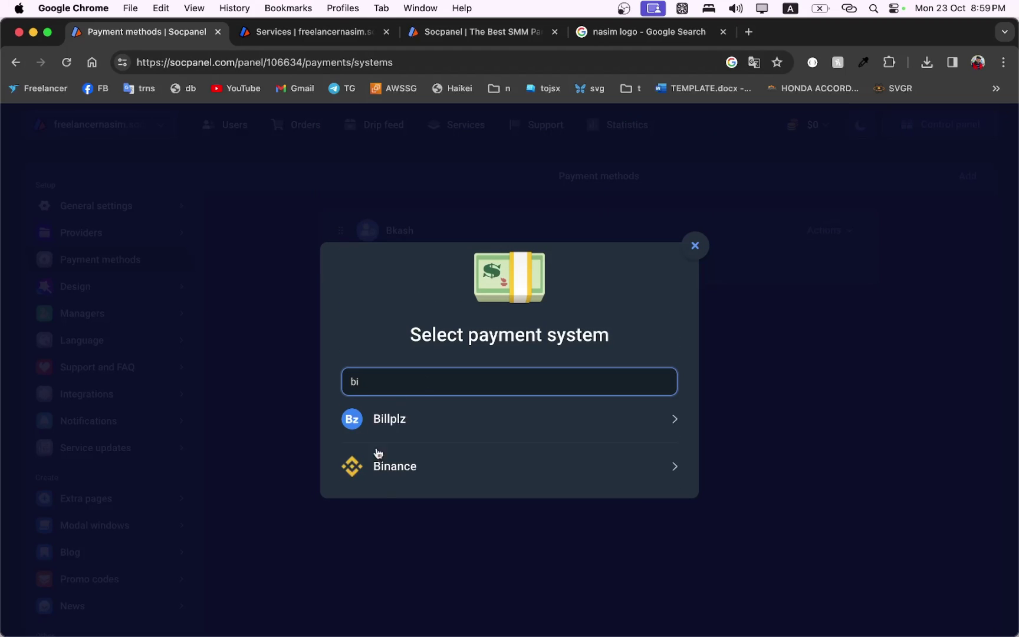
pyautogui.click(390, 475)
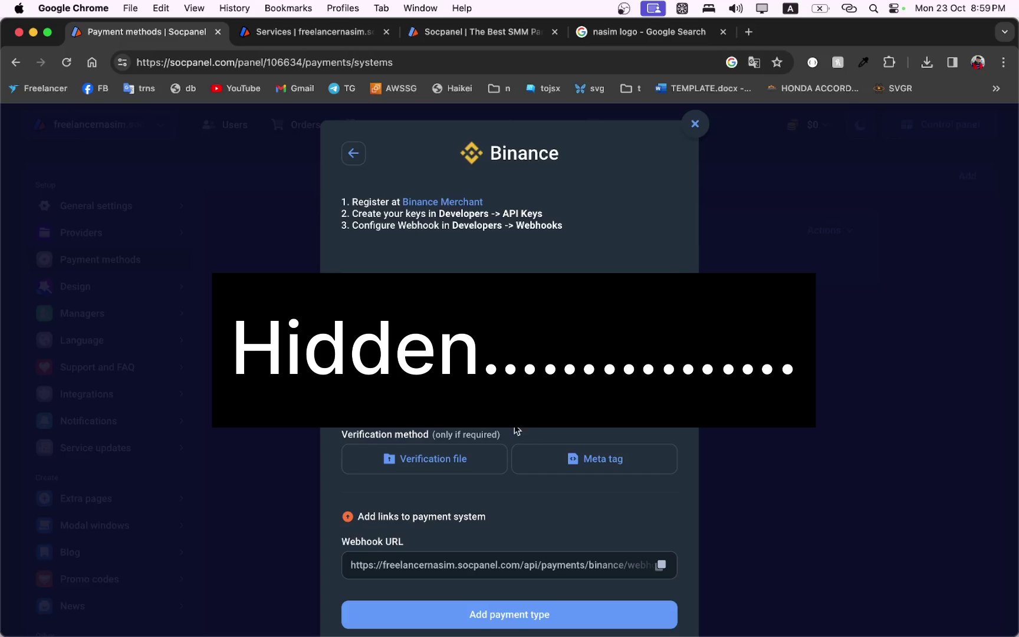
pyautogui.click(485, 616)
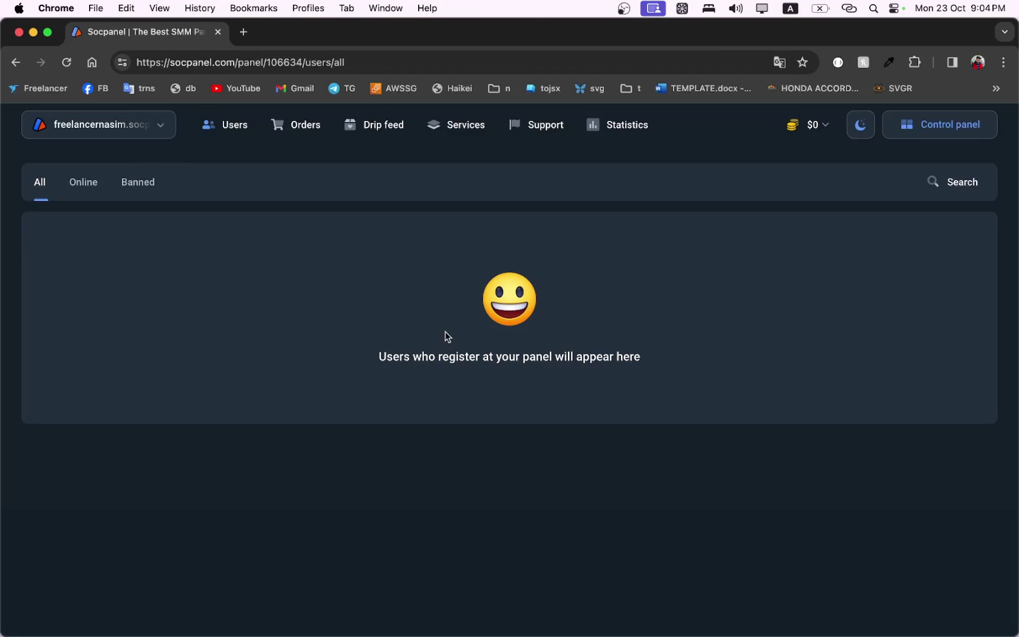
# Start a 10 $ Payeer balance top-up and review the resulting Payeer invoice.
pyautogui.click(819, 128)
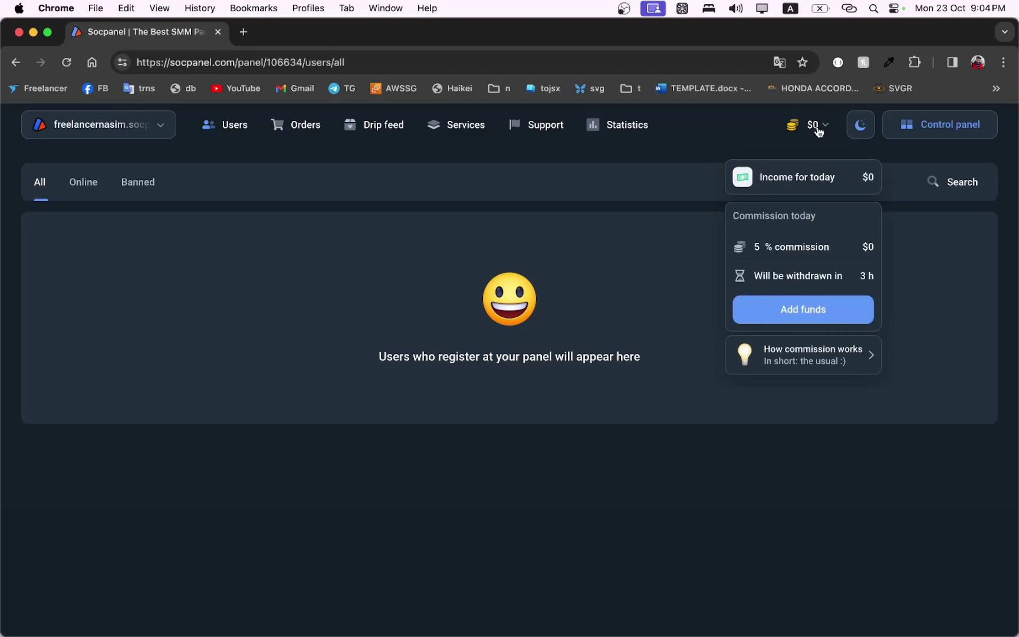
pyautogui.click(795, 308)
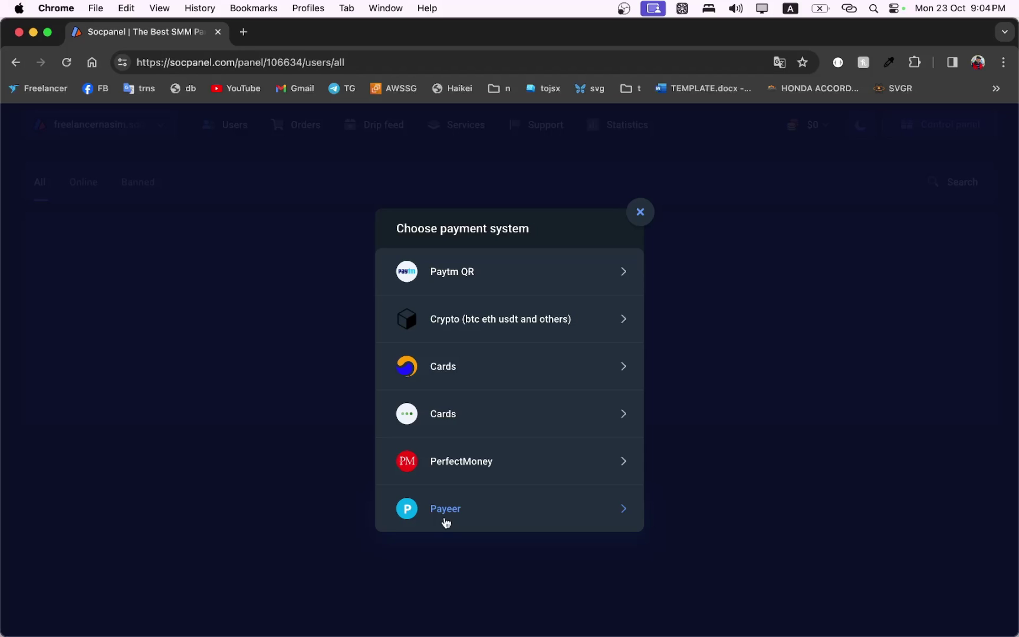
pyautogui.click(446, 521)
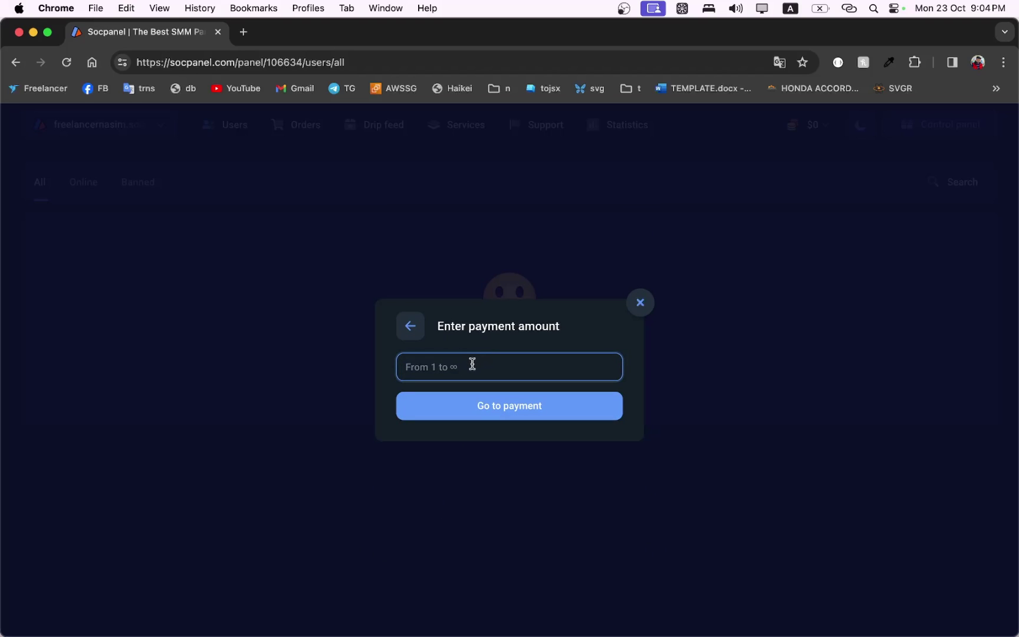
pyautogui.write('10')
pyautogui.click(498, 406)
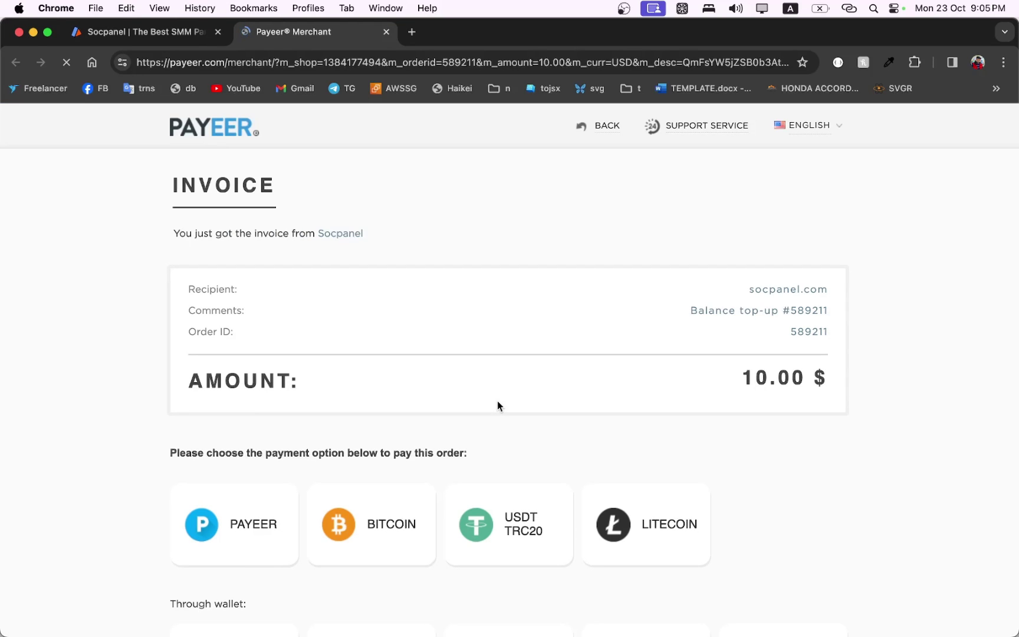
pyautogui.scroll(-3, 316, 496)
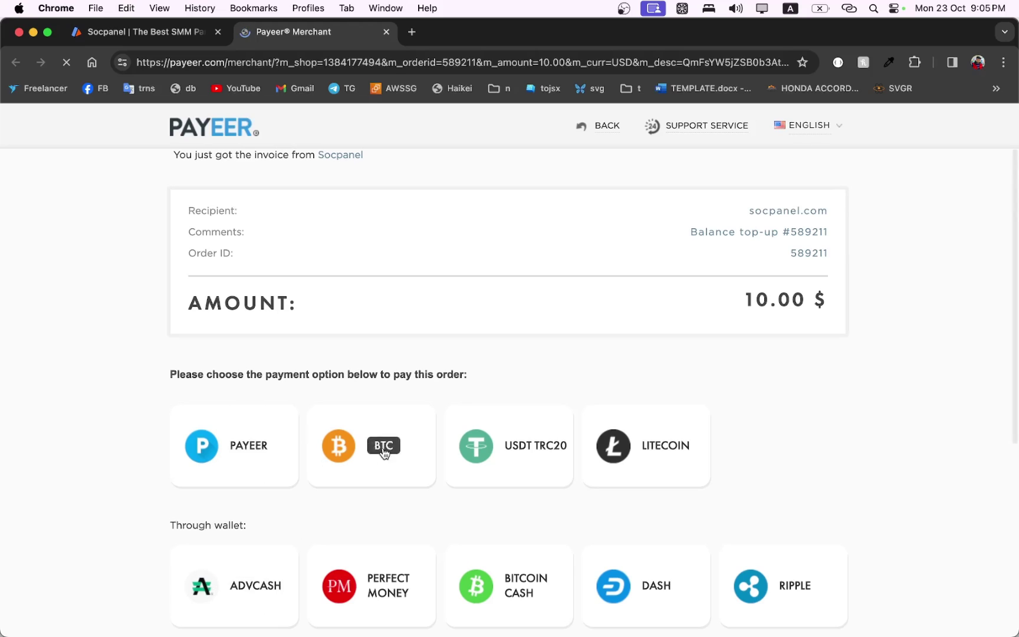
pyautogui.scroll(-10, 472, 327)
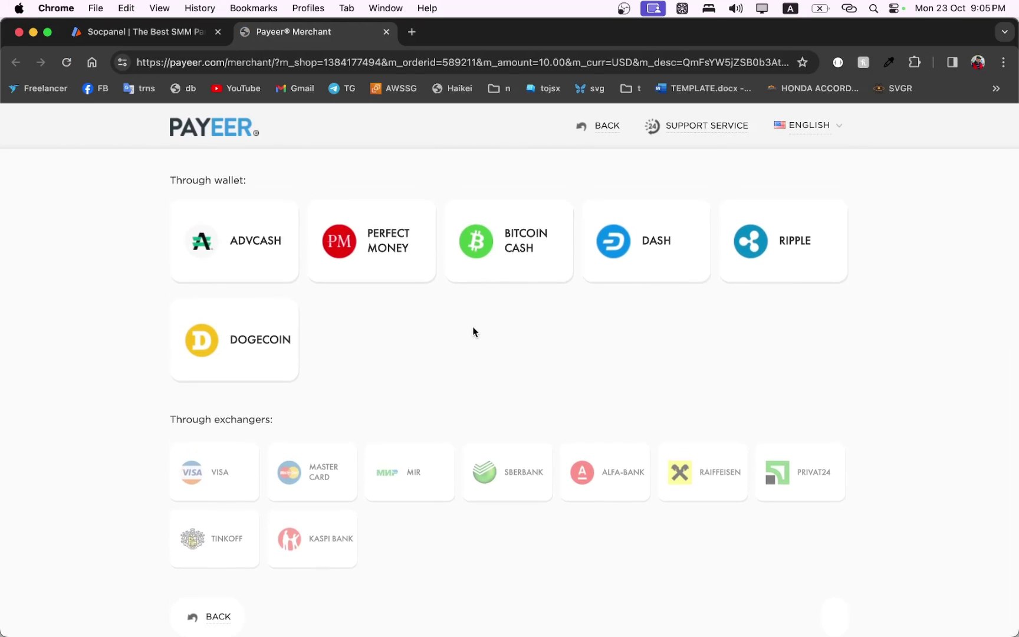
pyautogui.scroll(12, 394, 423)
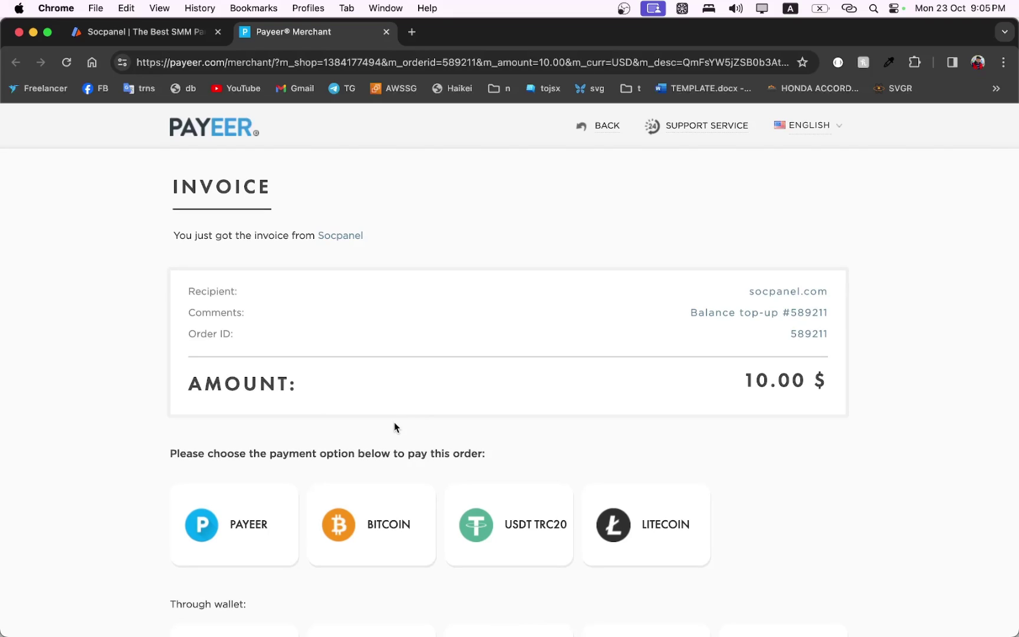
# Return to the Socpanel admin panel and toggle between the light and dark themes.
pyautogui.click(167, 36)
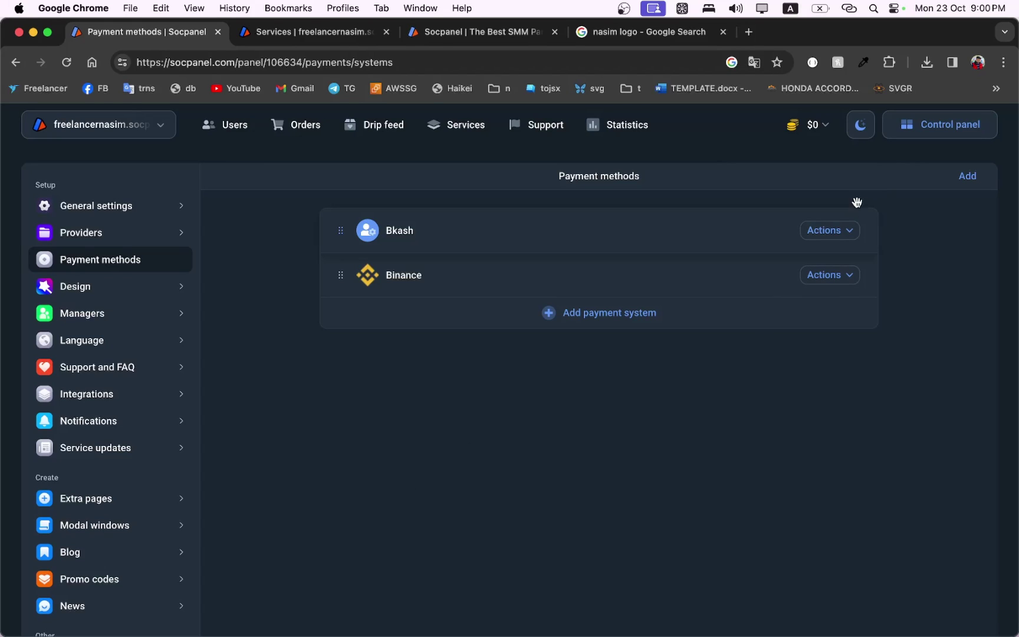
pyautogui.click(861, 124)
pyautogui.click(860, 122)
pyautogui.click(861, 123)
pyautogui.click(860, 122)
# Check the panels list and General settings, then view the public services page.
pyautogui.click(57, 127)
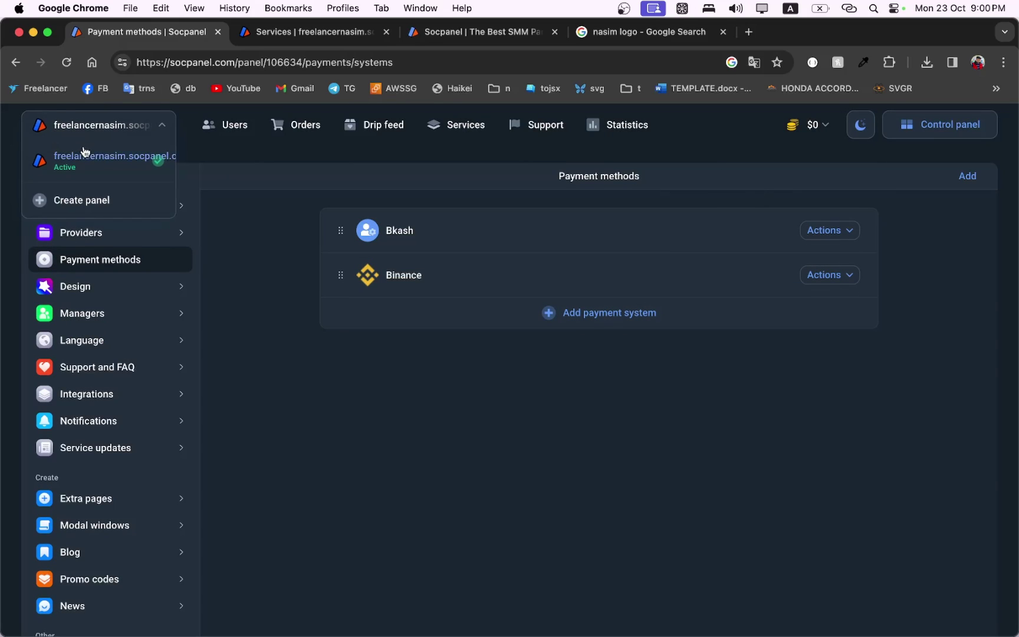
pyautogui.click(257, 157)
pyautogui.click(931, 129)
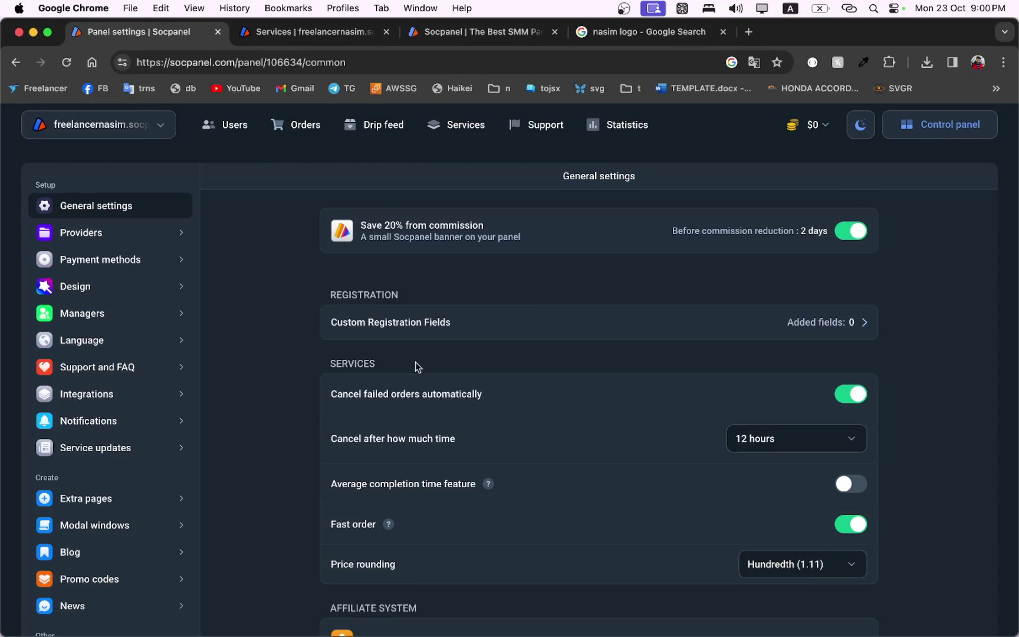
pyautogui.click(342, 38)
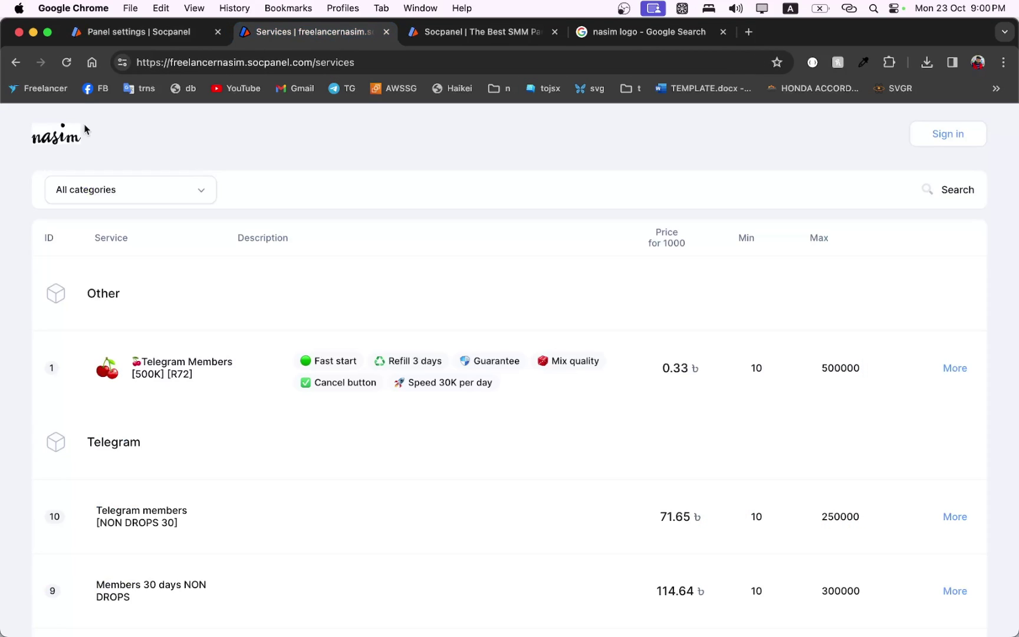
# Reload the public site and load the homepage by removing '/login' from the address.
pyautogui.click(59, 133)
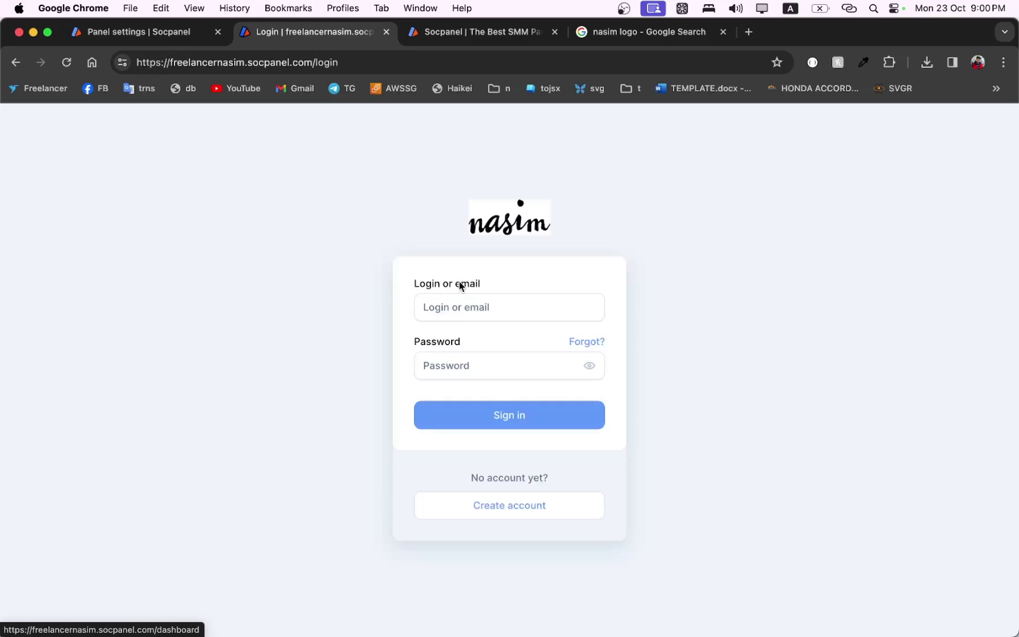
pyautogui.doubleClick(326, 62)
pyautogui.write('==')
pyautogui.press('BackSpace')
pyautogui.press('BackSpace')
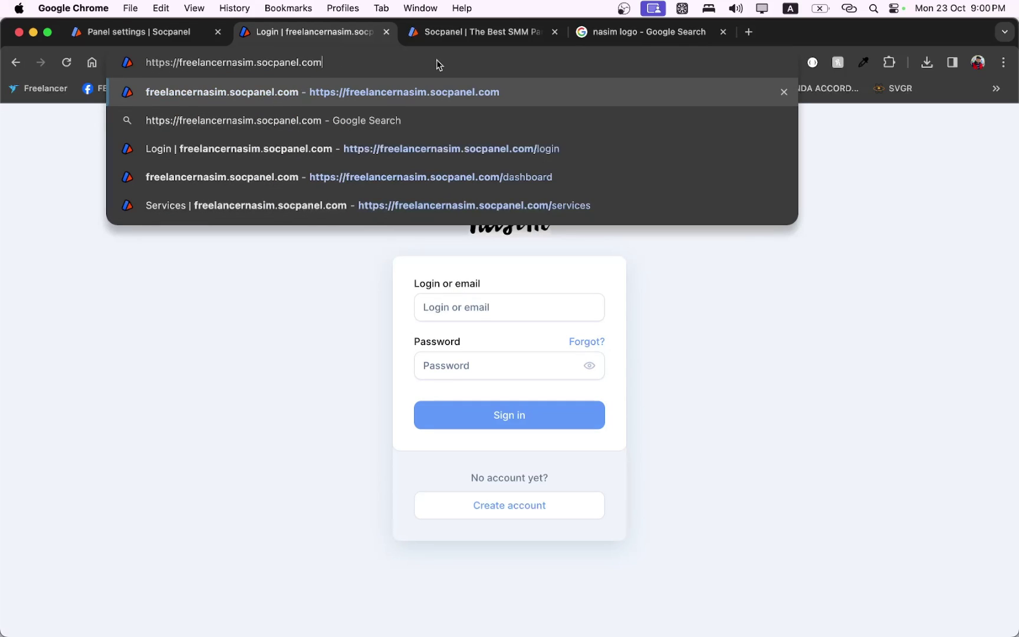
pyautogui.press('Return')
# Review the nasim homepage's hero heading and subtitle, then switch the recording to the webcam scene.
pyautogui.scroll(-20, 362, 317)
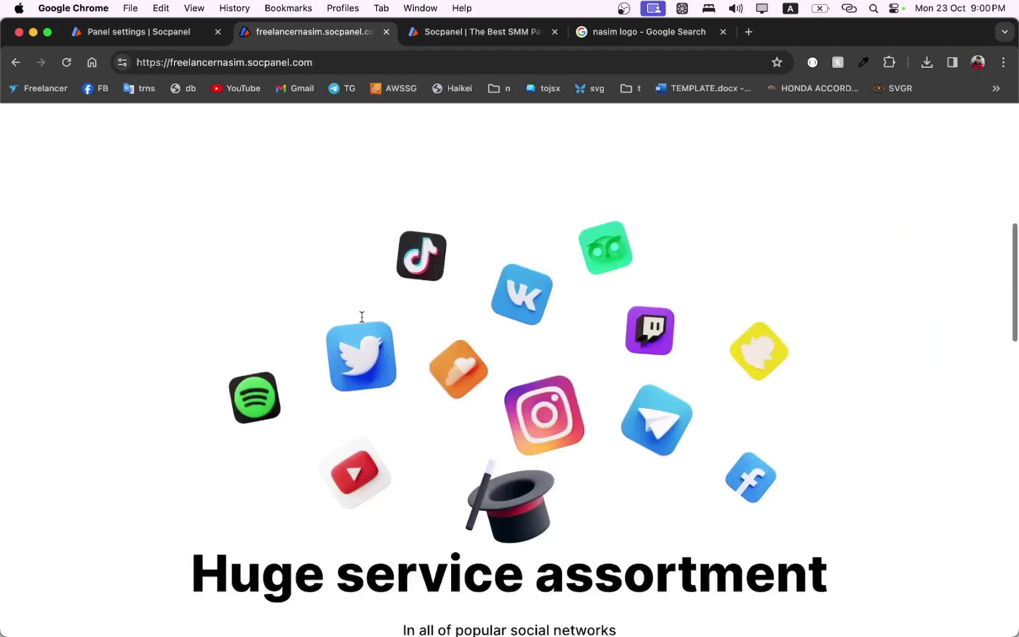
pyautogui.scroll(6, 362, 317)
pyautogui.scroll(15, 361, 317)
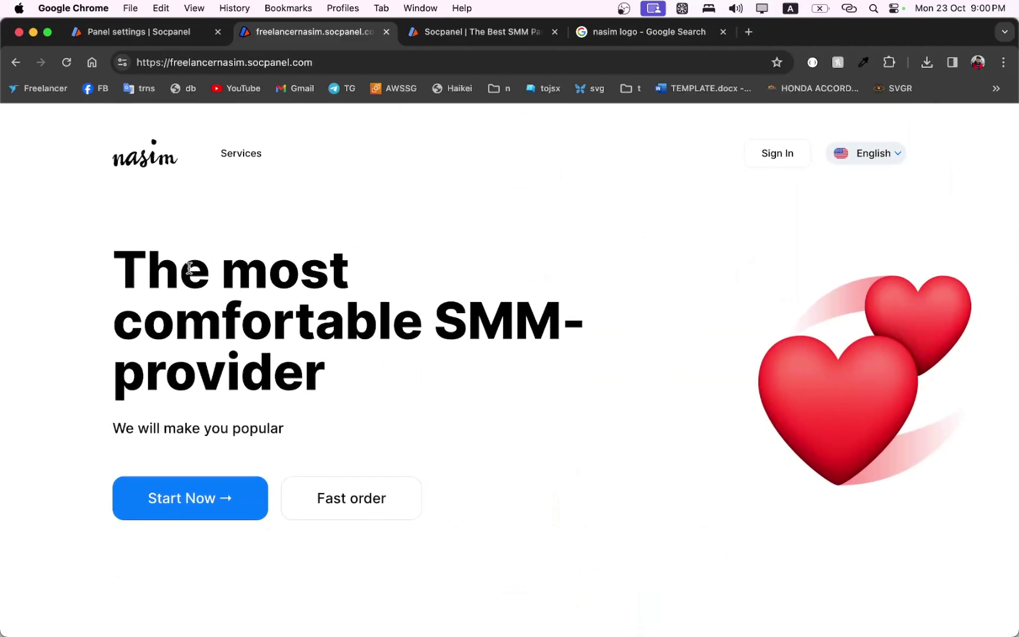
pyautogui.moveTo(180, 268); pyautogui.dragTo(444, 426)
pyautogui.click(362, 323)
pyautogui.click(551, 618)
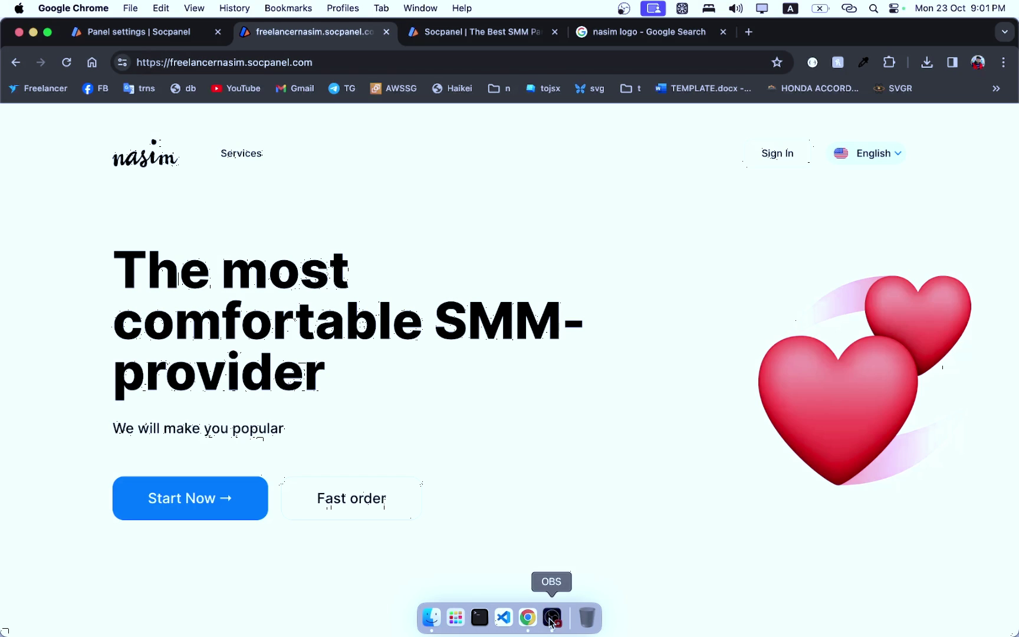
pyautogui.click(552, 483)
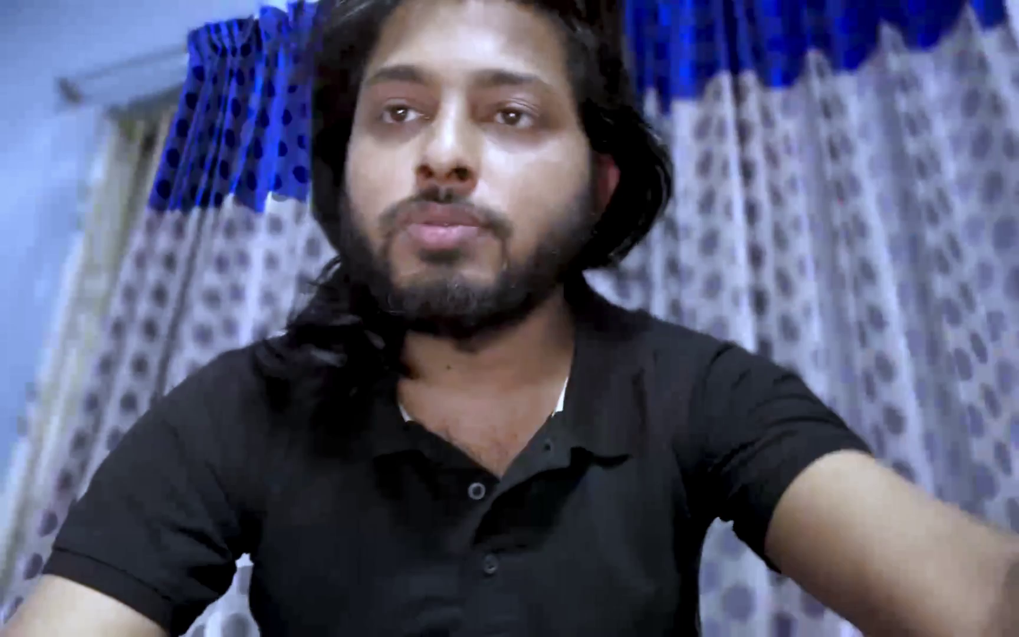